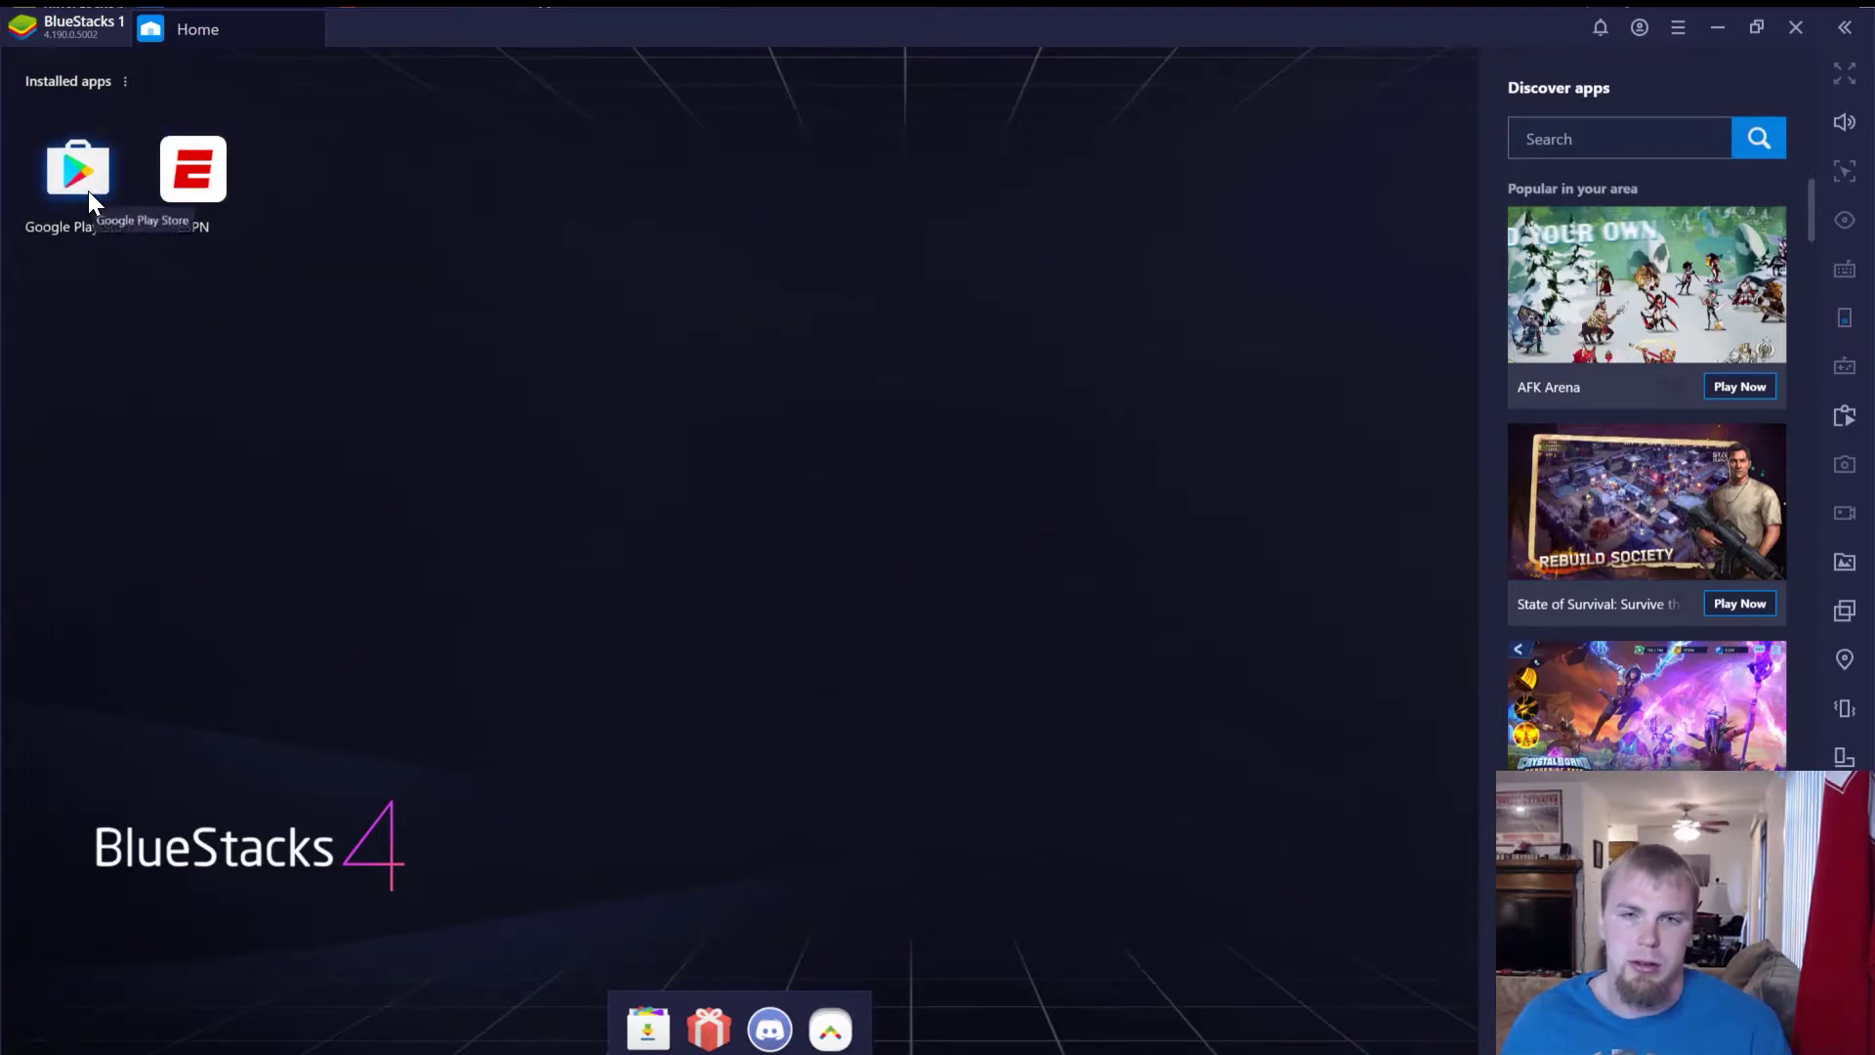
# Step: Search Google Play for 'lastpass', install LastPass Password Manager, and launch it
pyautogui.click(88, 190)
pyautogui.click(561, 143)
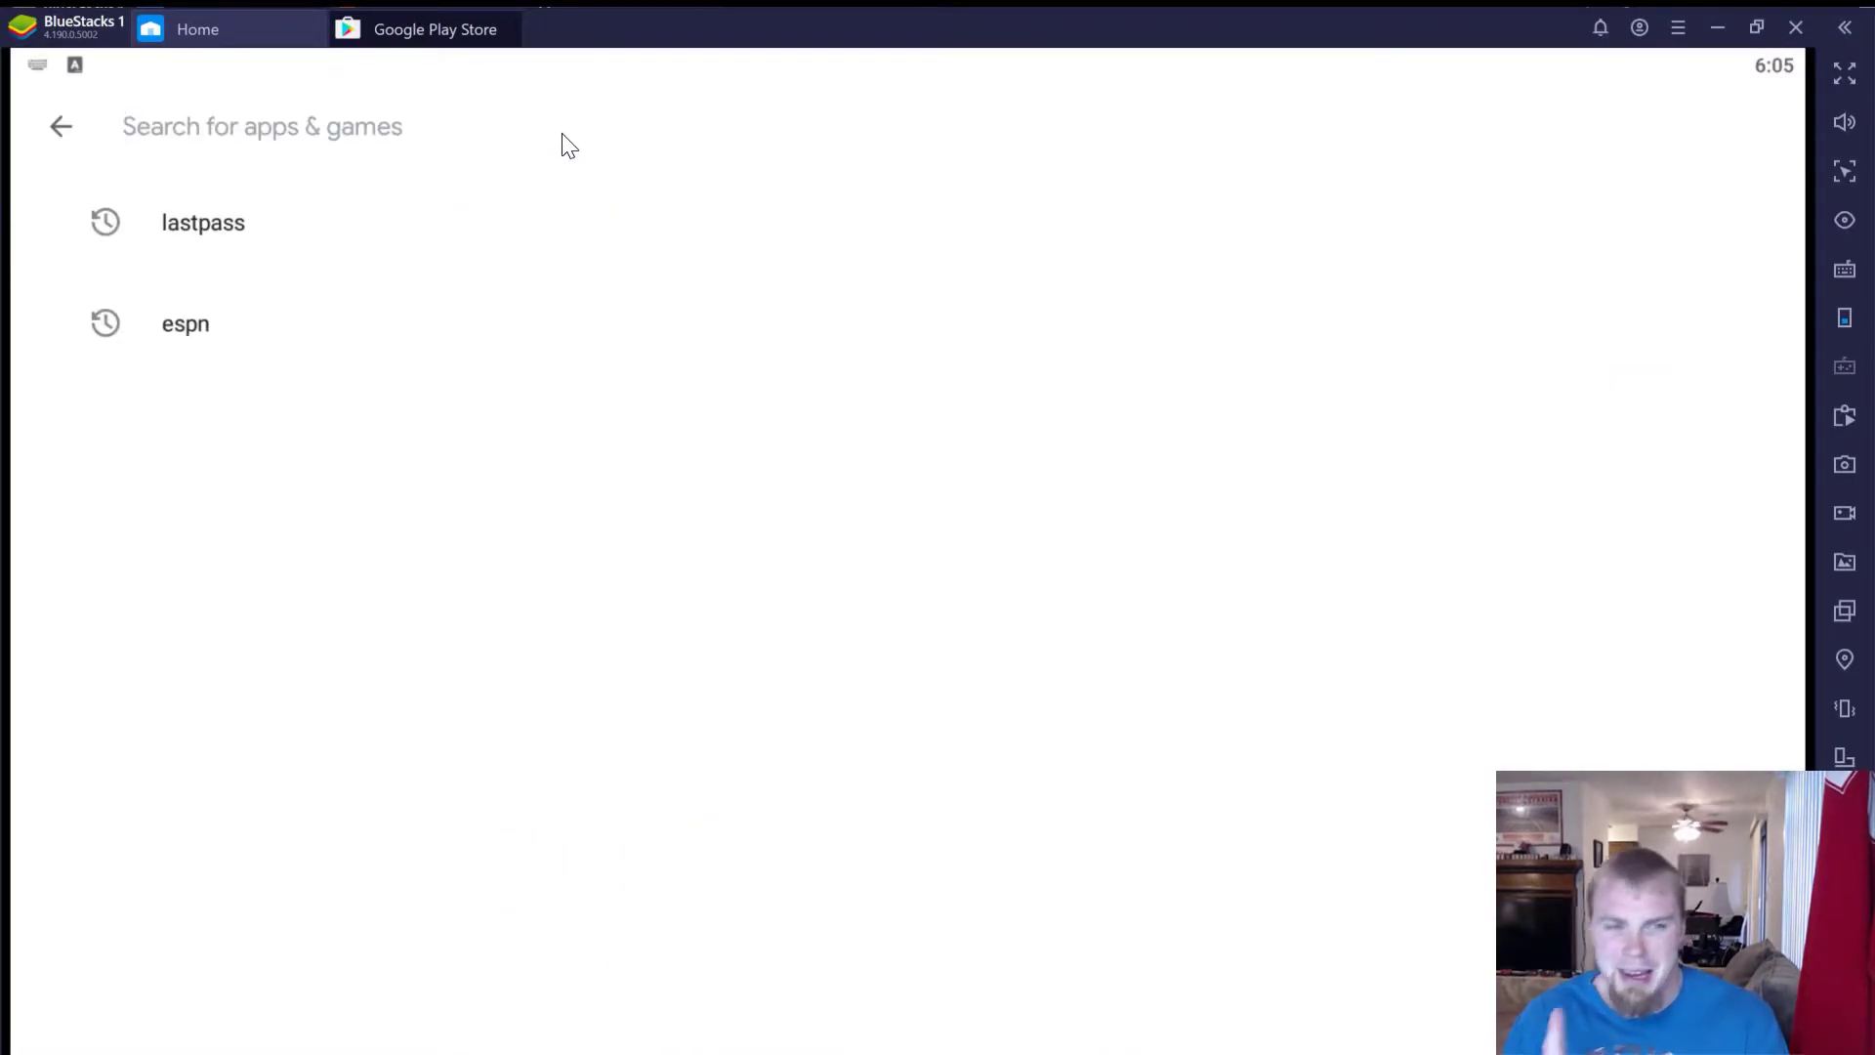
pyautogui.write('la')
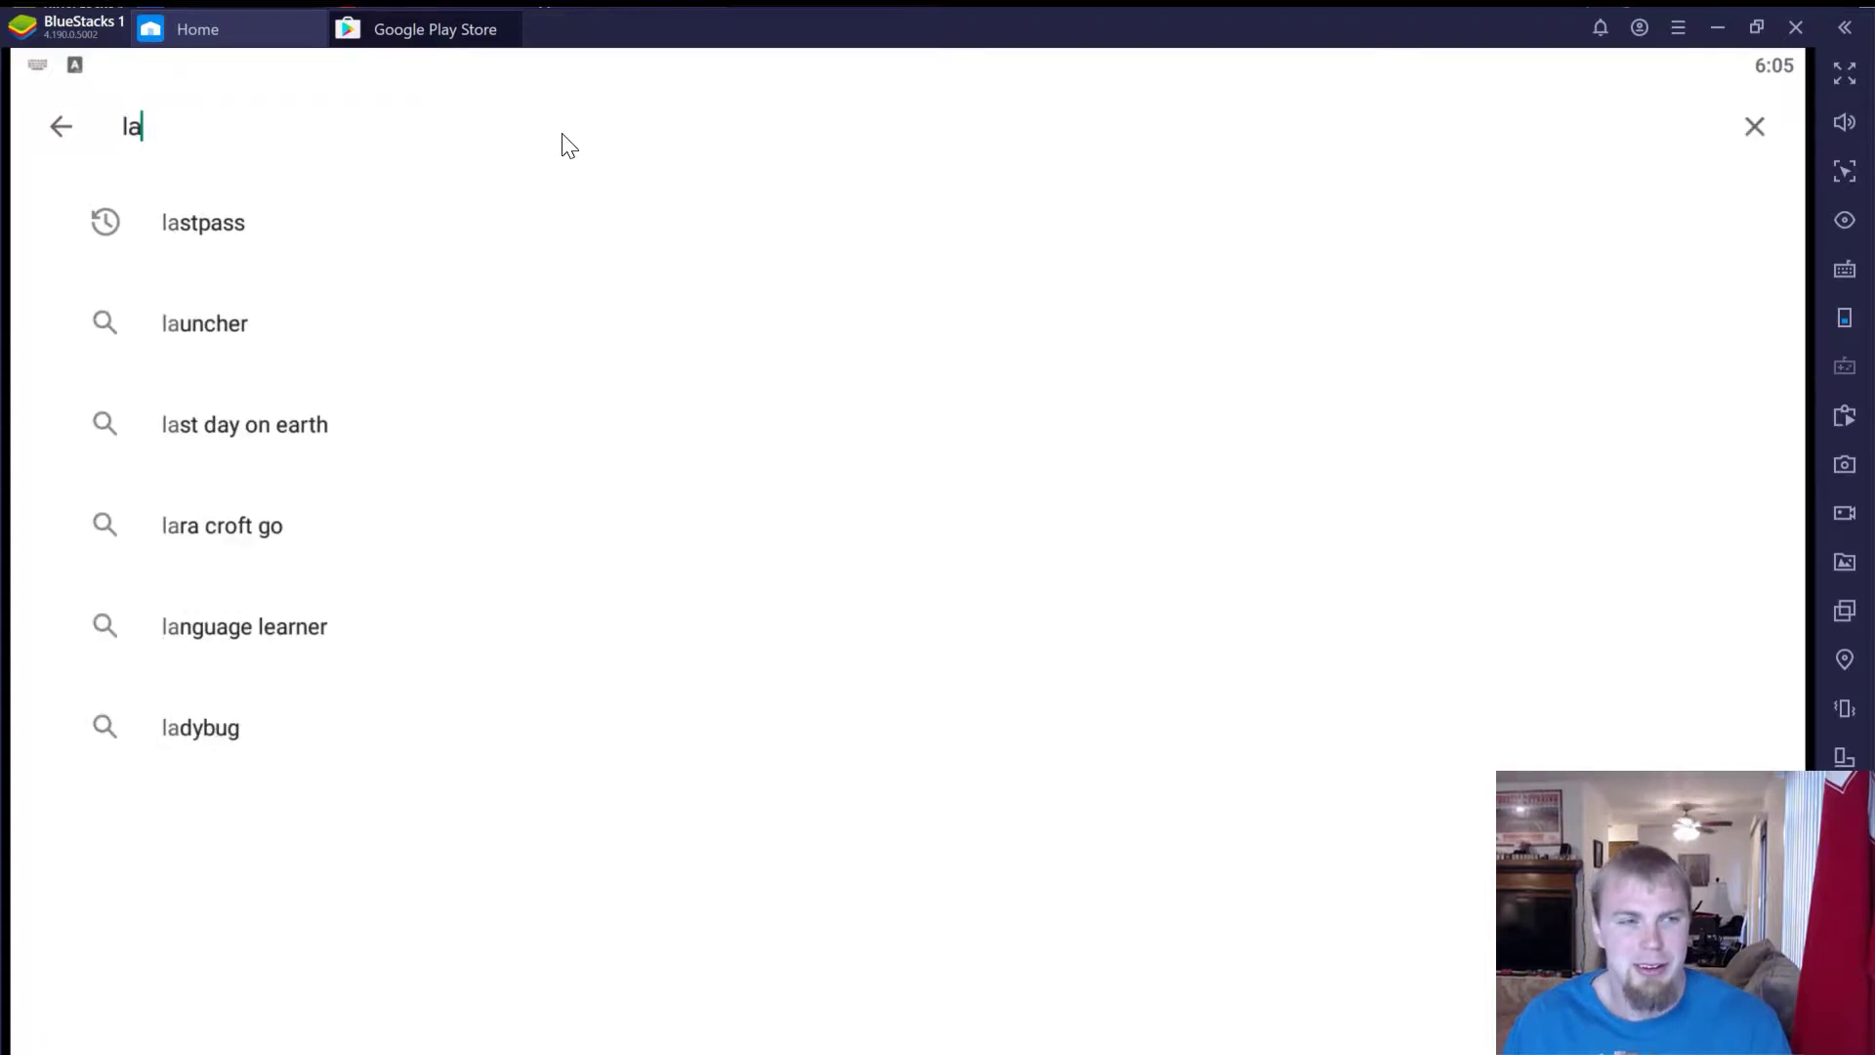
pyautogui.write('stpass')
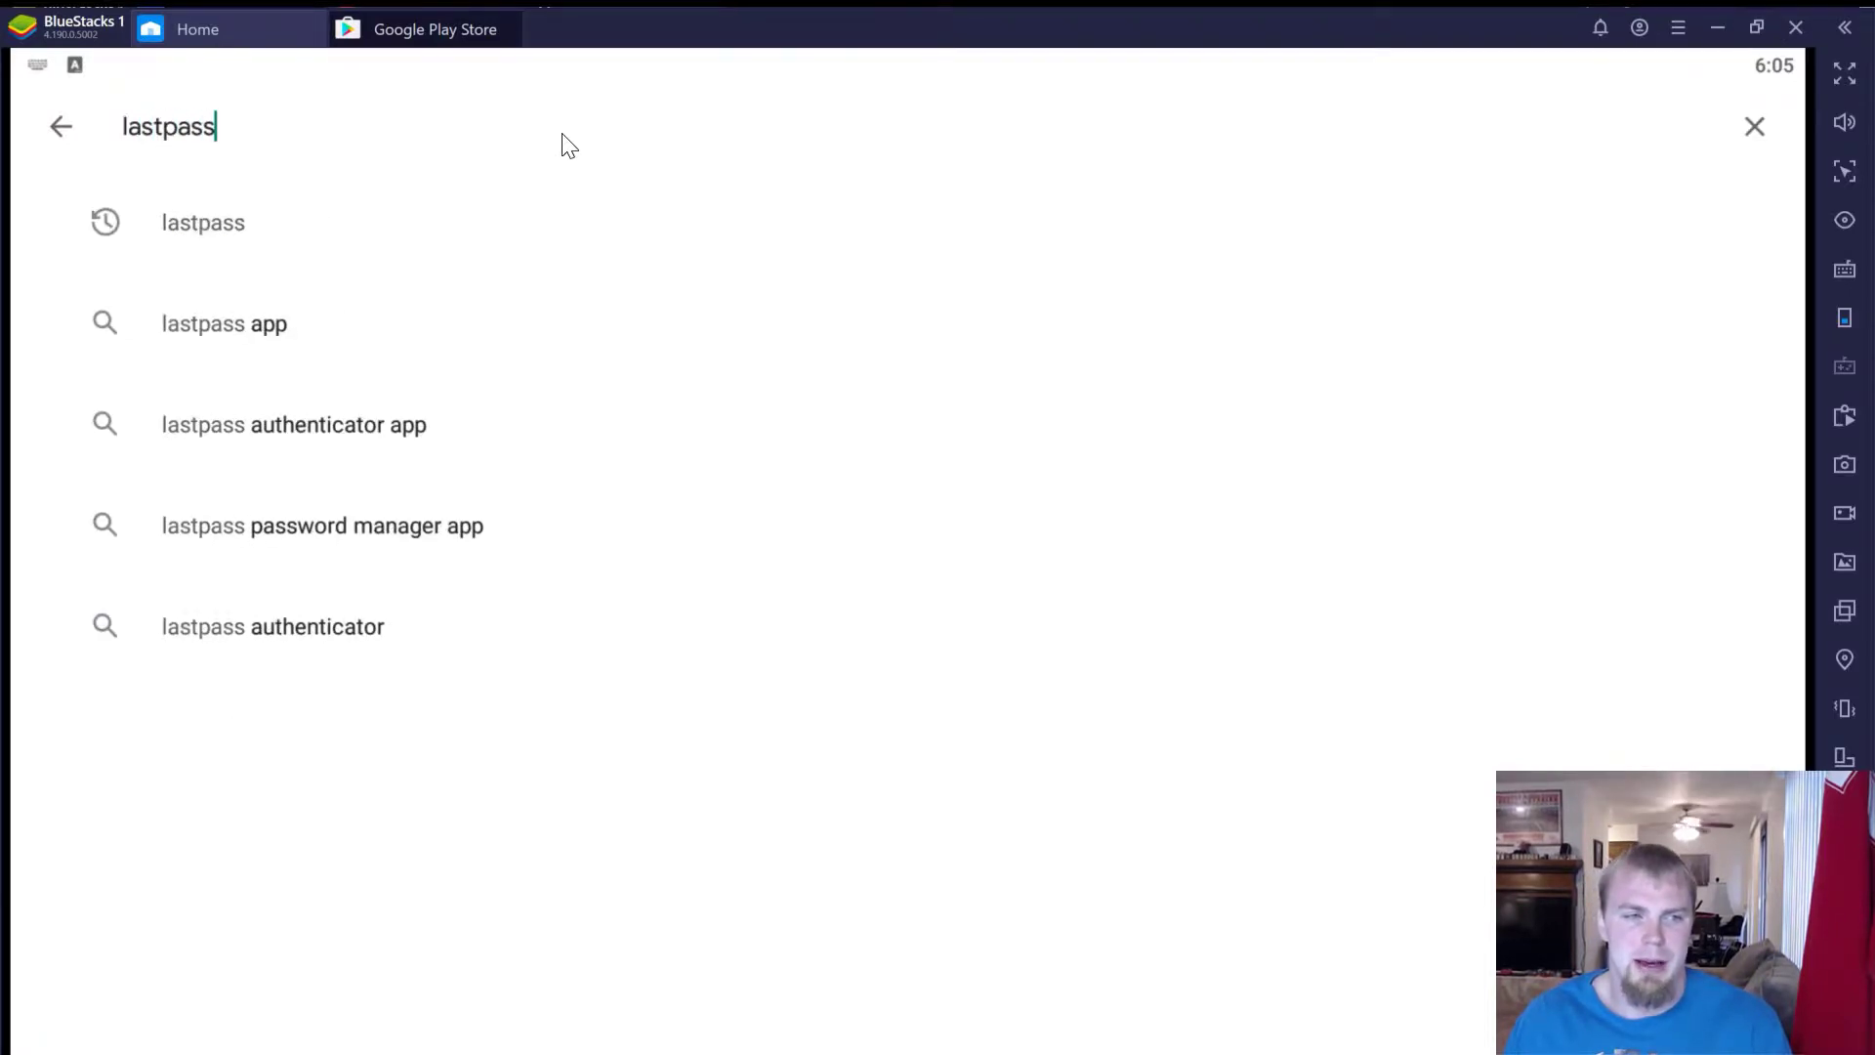
pyautogui.press('Return')
pyautogui.click(1564, 276)
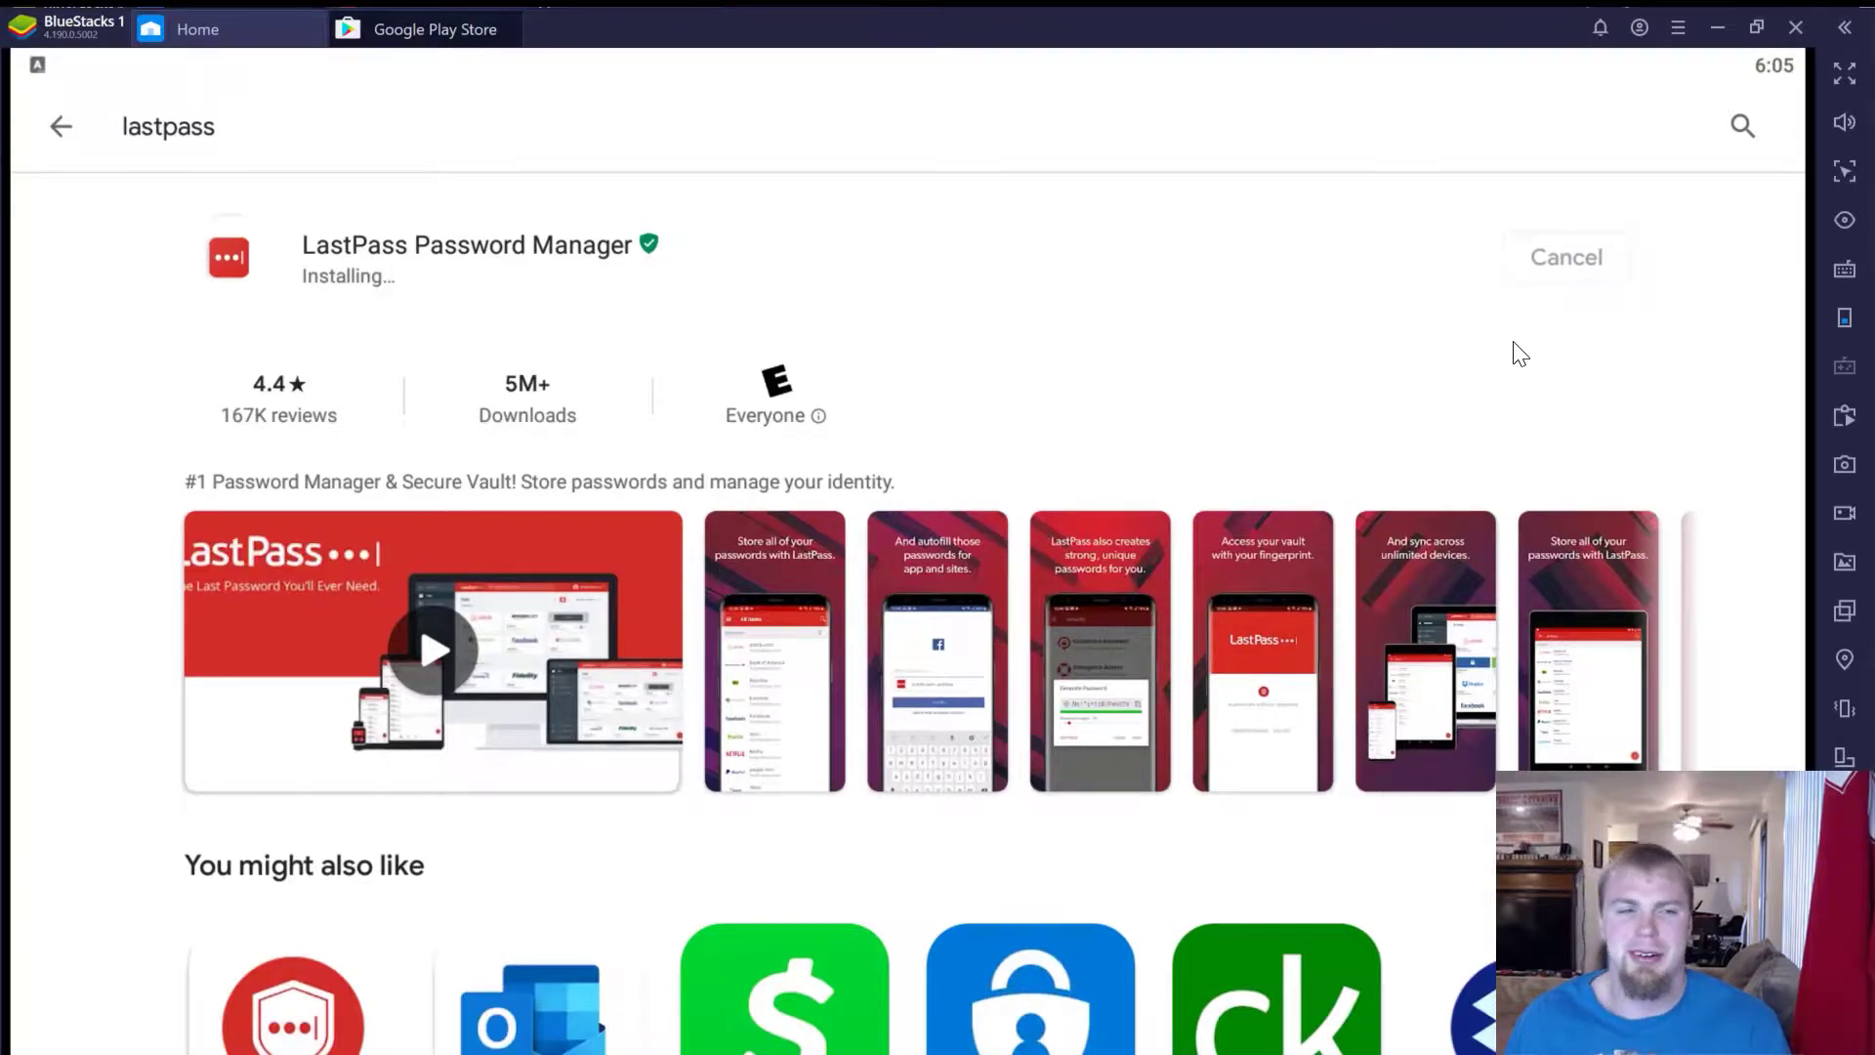
pyautogui.click(1555, 259)
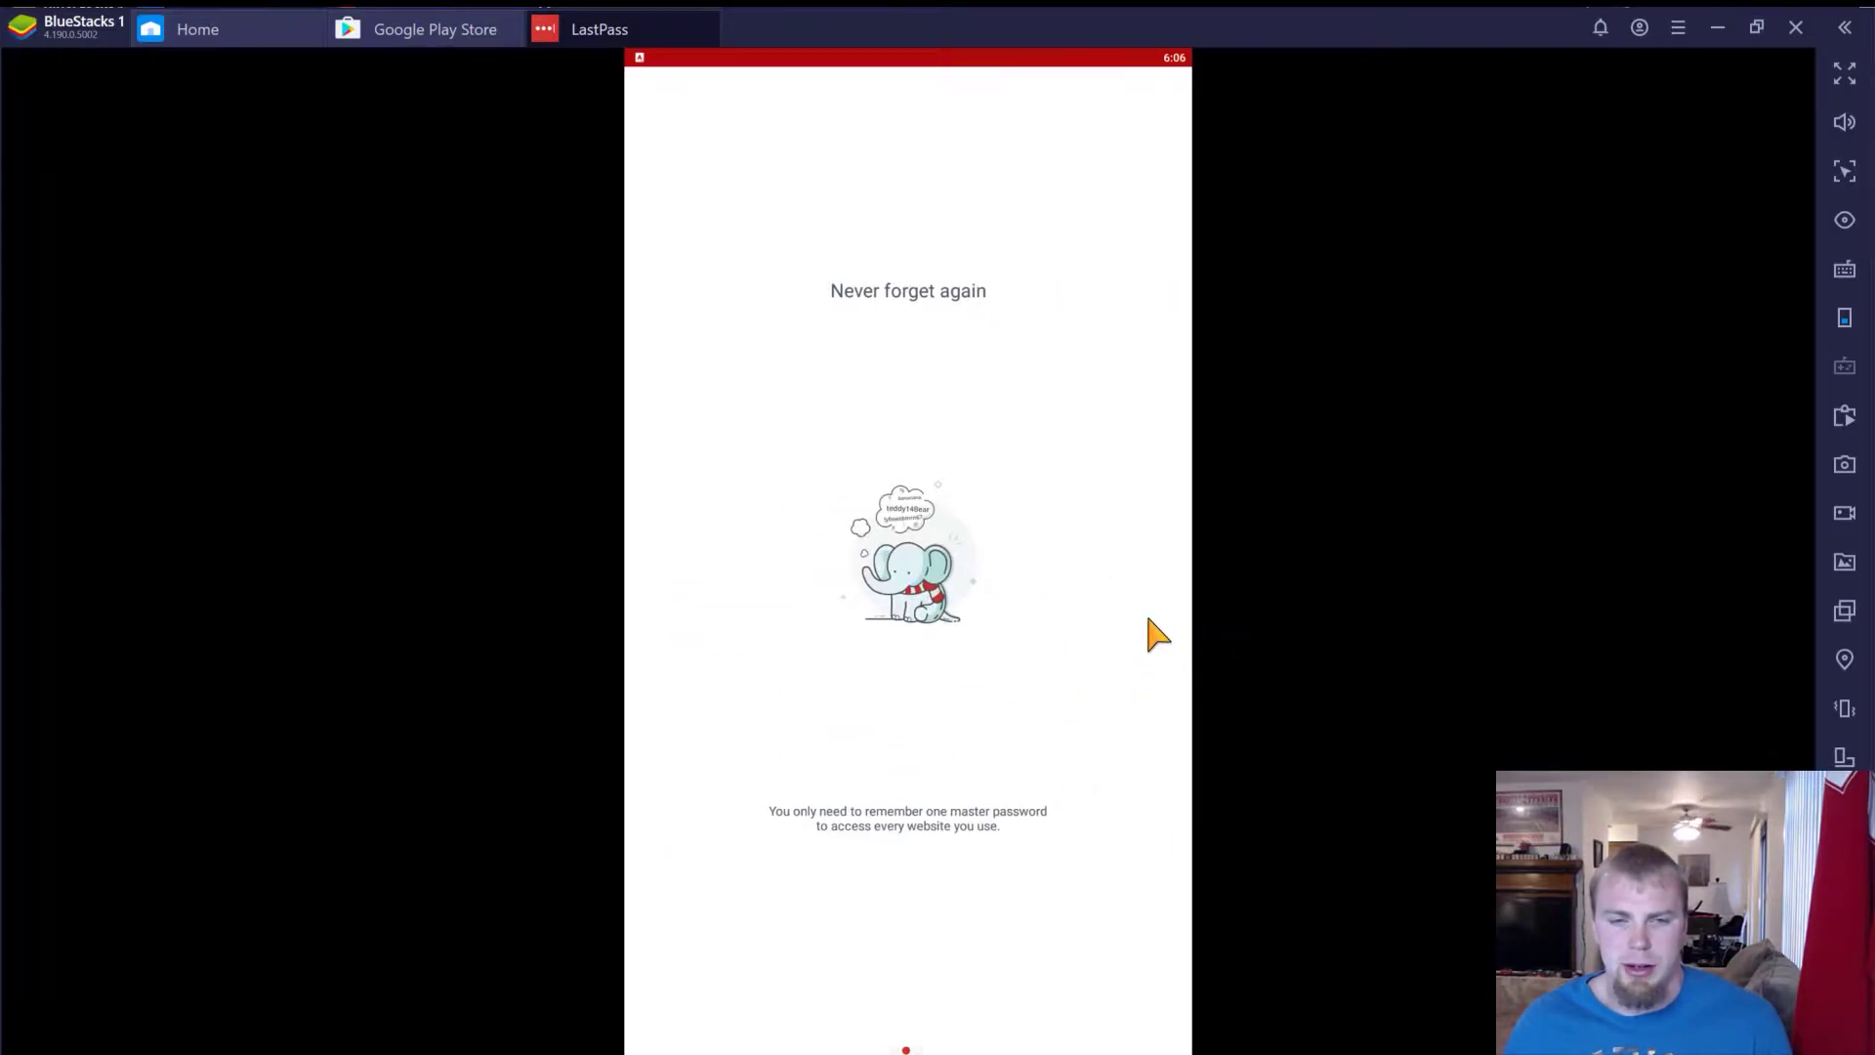
# Step: Swipe past the welcome screens, start sign-up, and submit the new account's e-mail address
pyautogui.moveTo(1150, 631); pyautogui.dragTo(724, 690)
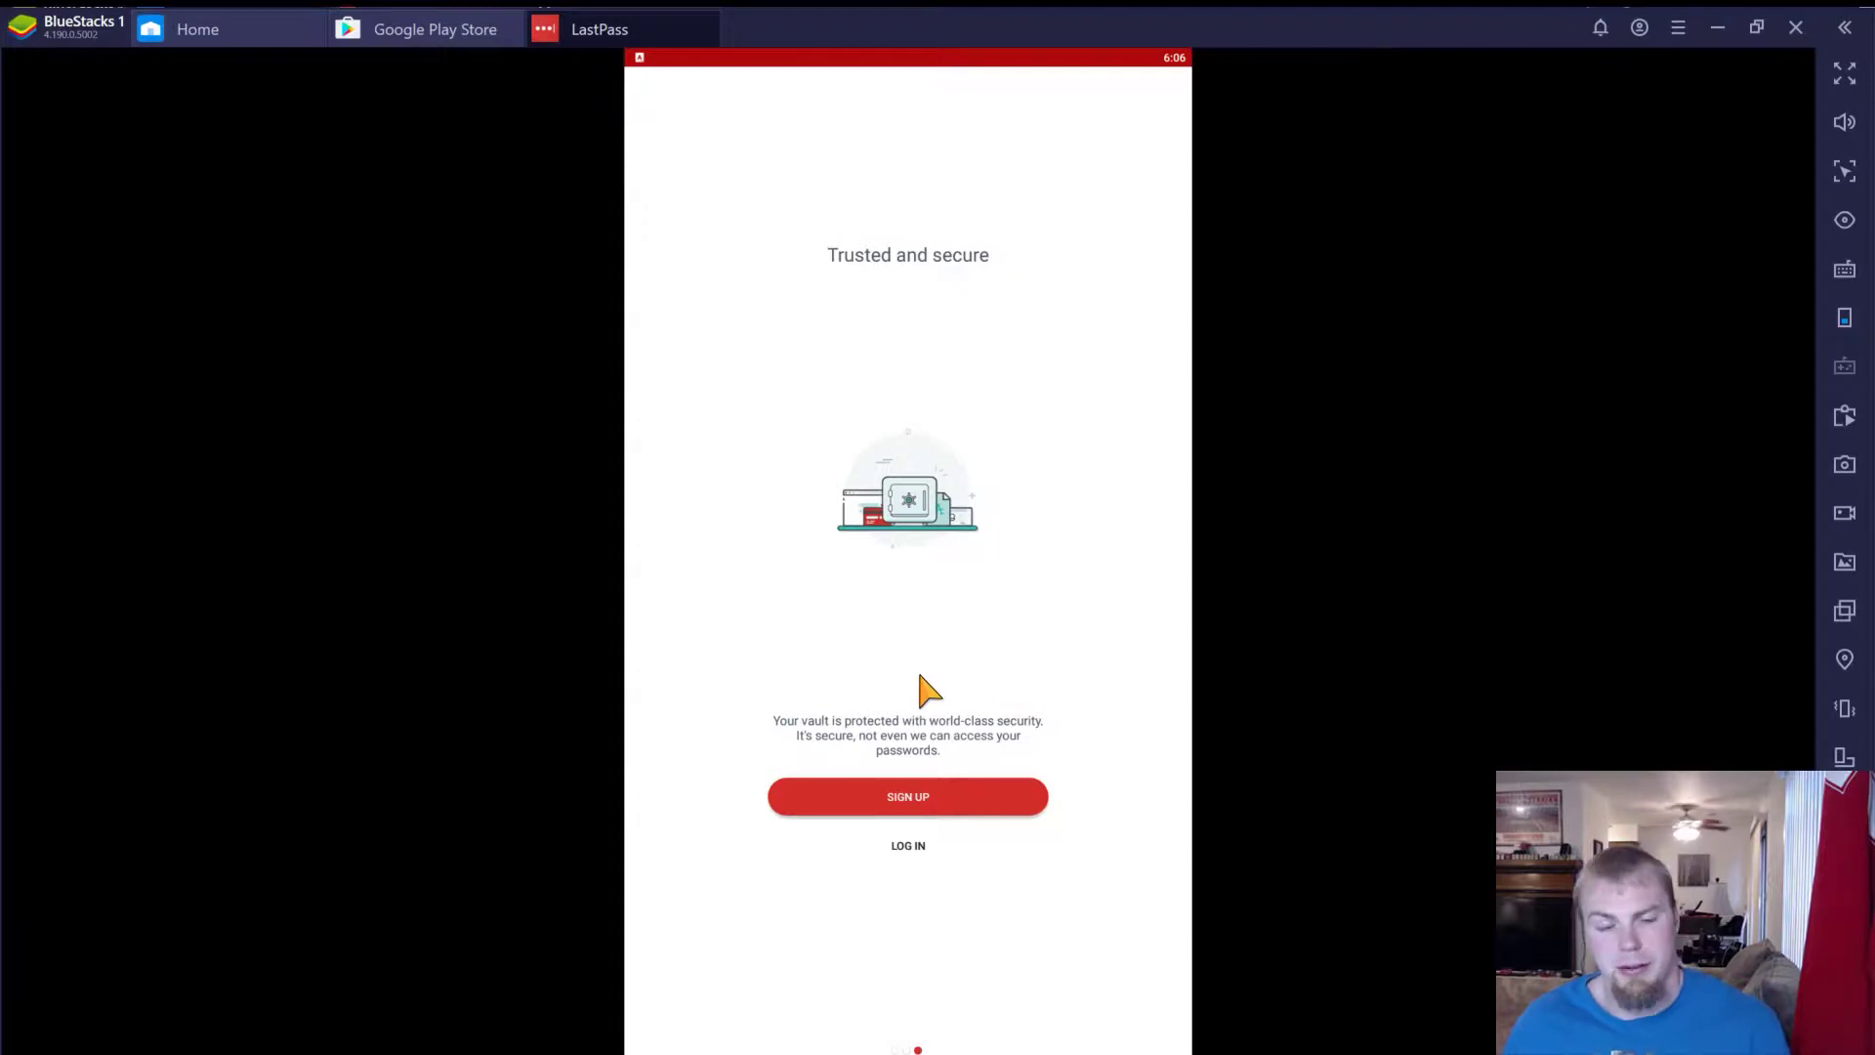
pyautogui.click(939, 804)
pyautogui.click(846, 168)
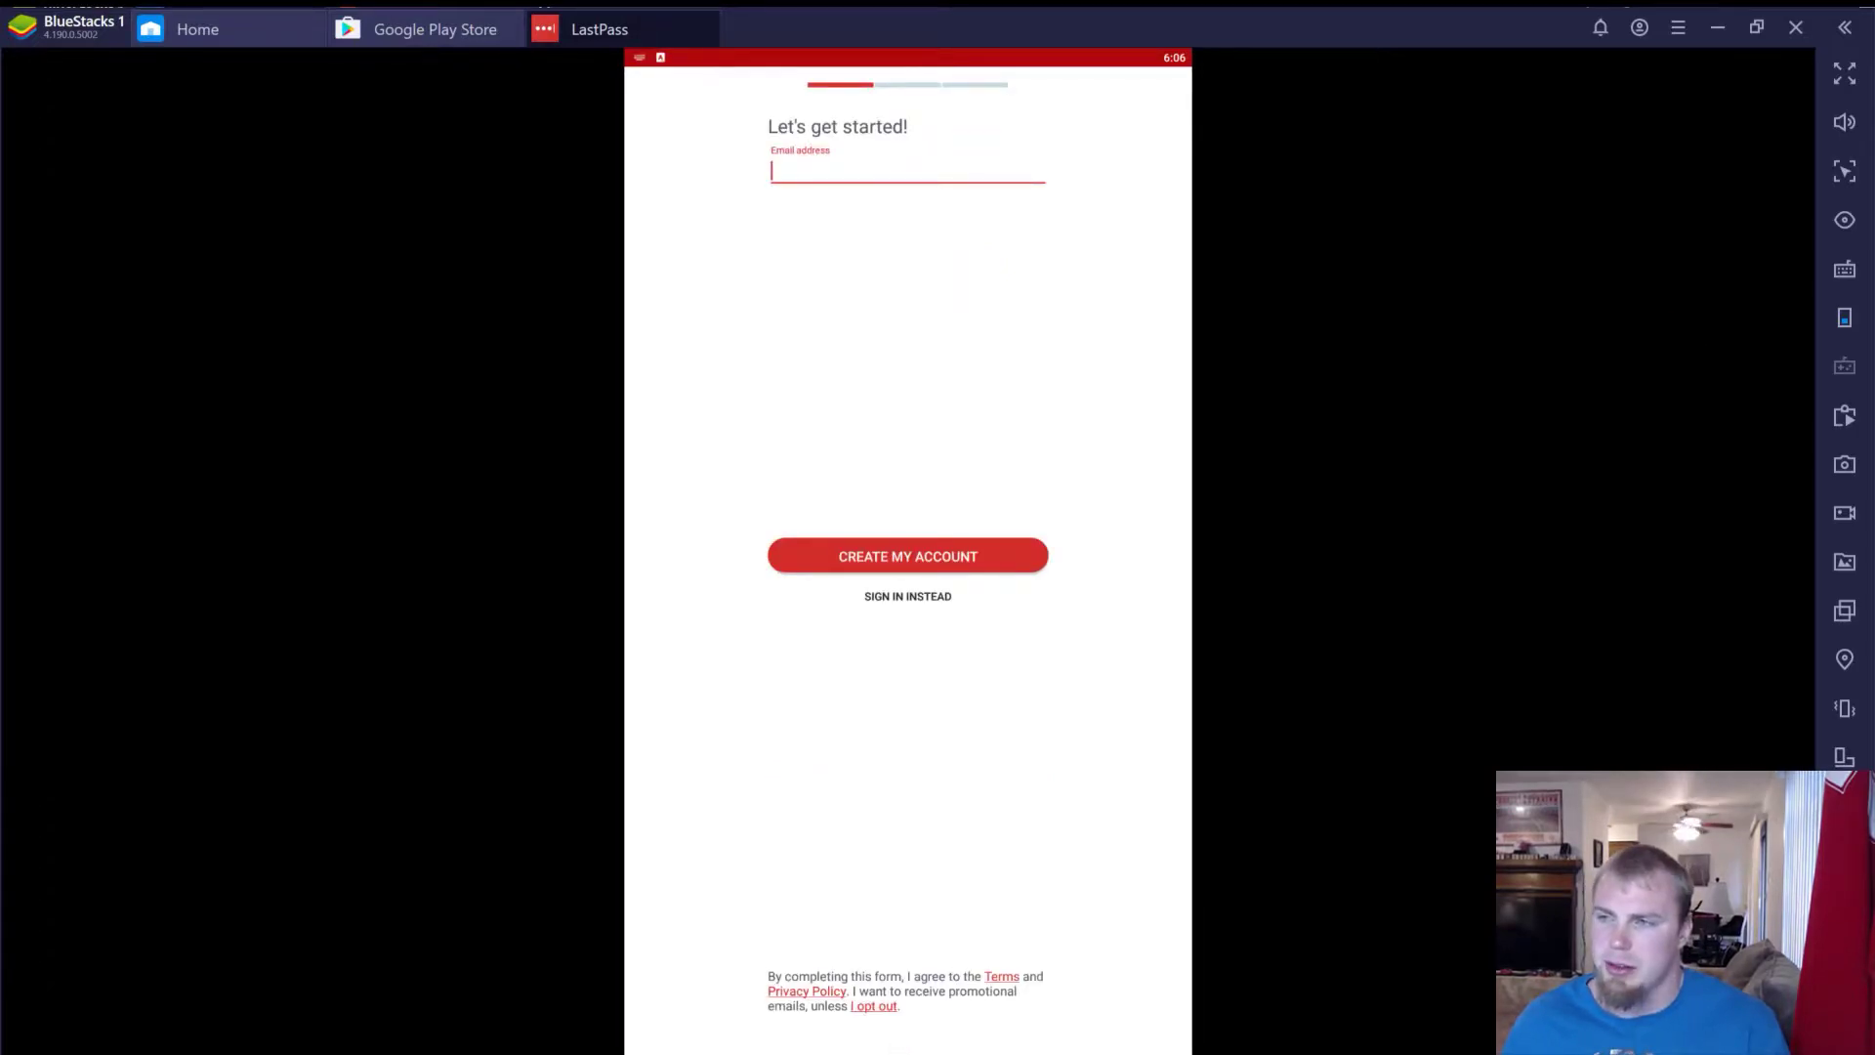
pyautogui.hotkey('ctrl', 'v')
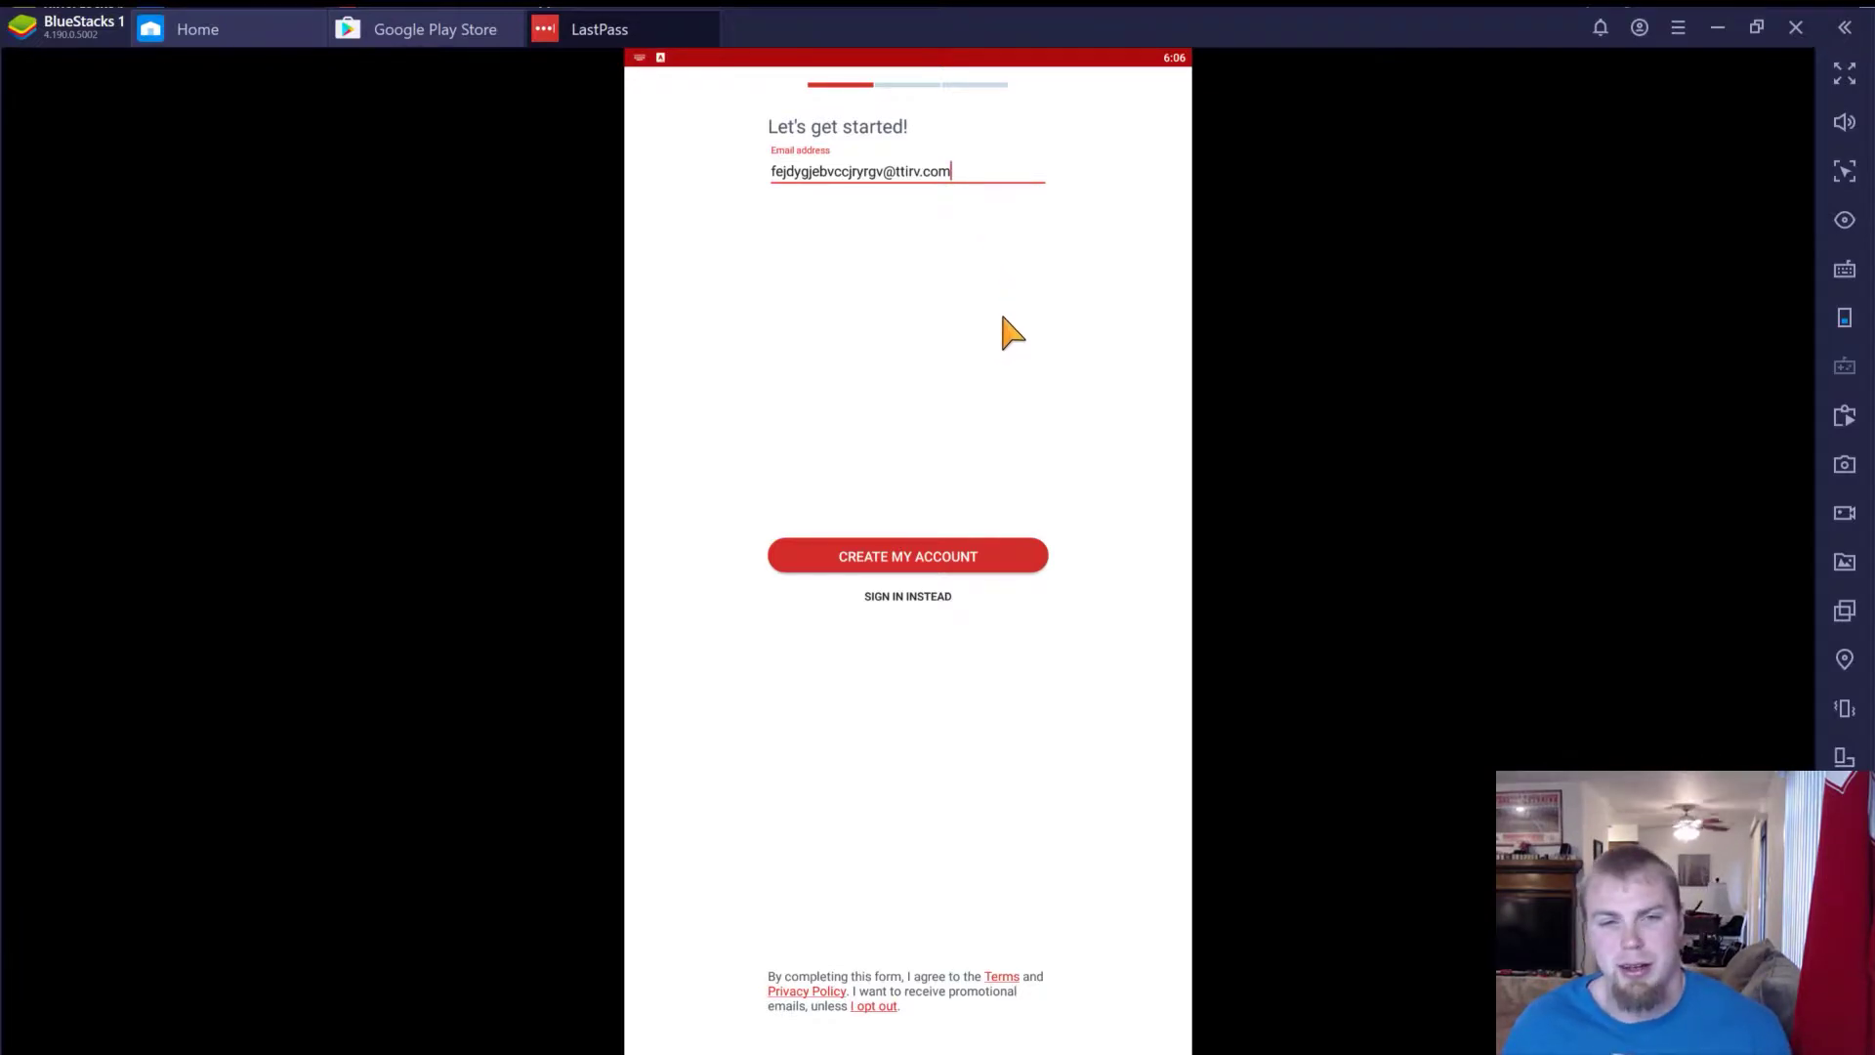
pyautogui.click(942, 557)
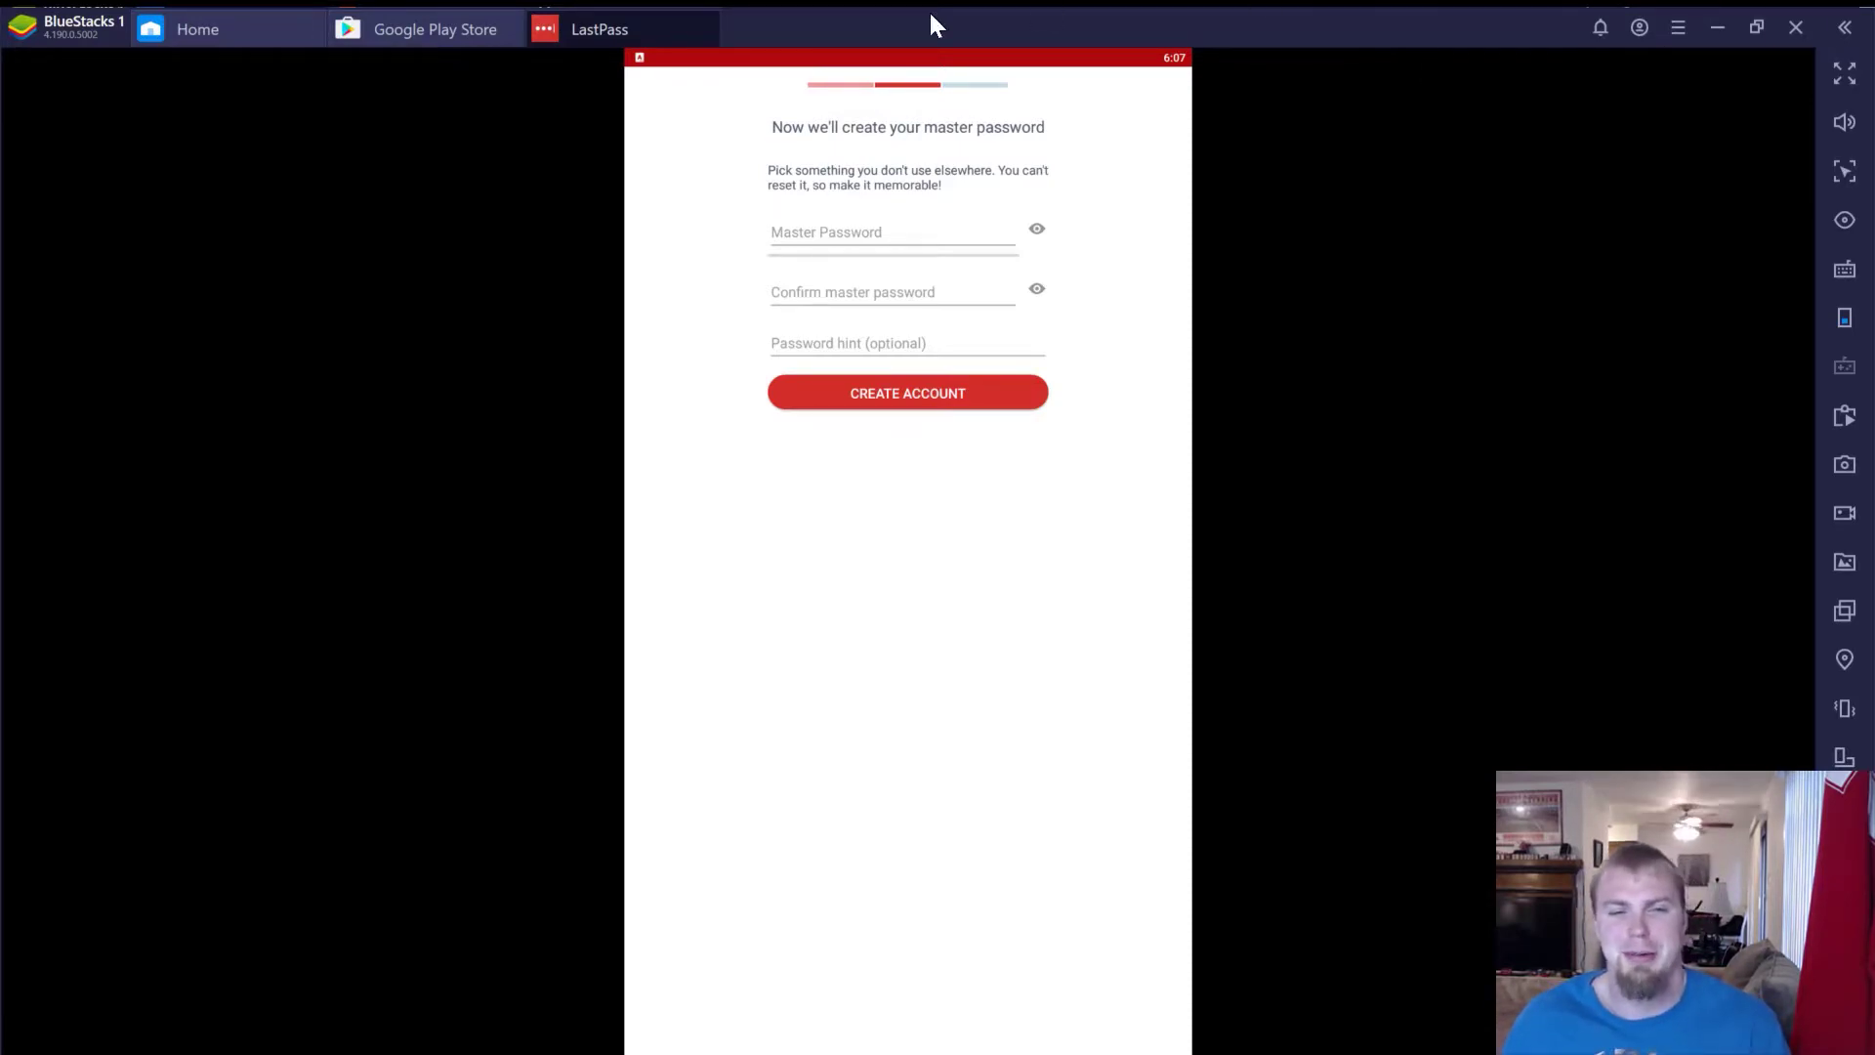
# Step: Enter and confirm the master password, leave the hint blank, and create the account
pyautogui.click(905, 222)
pyautogui.hotkey('ctrl', 'v')
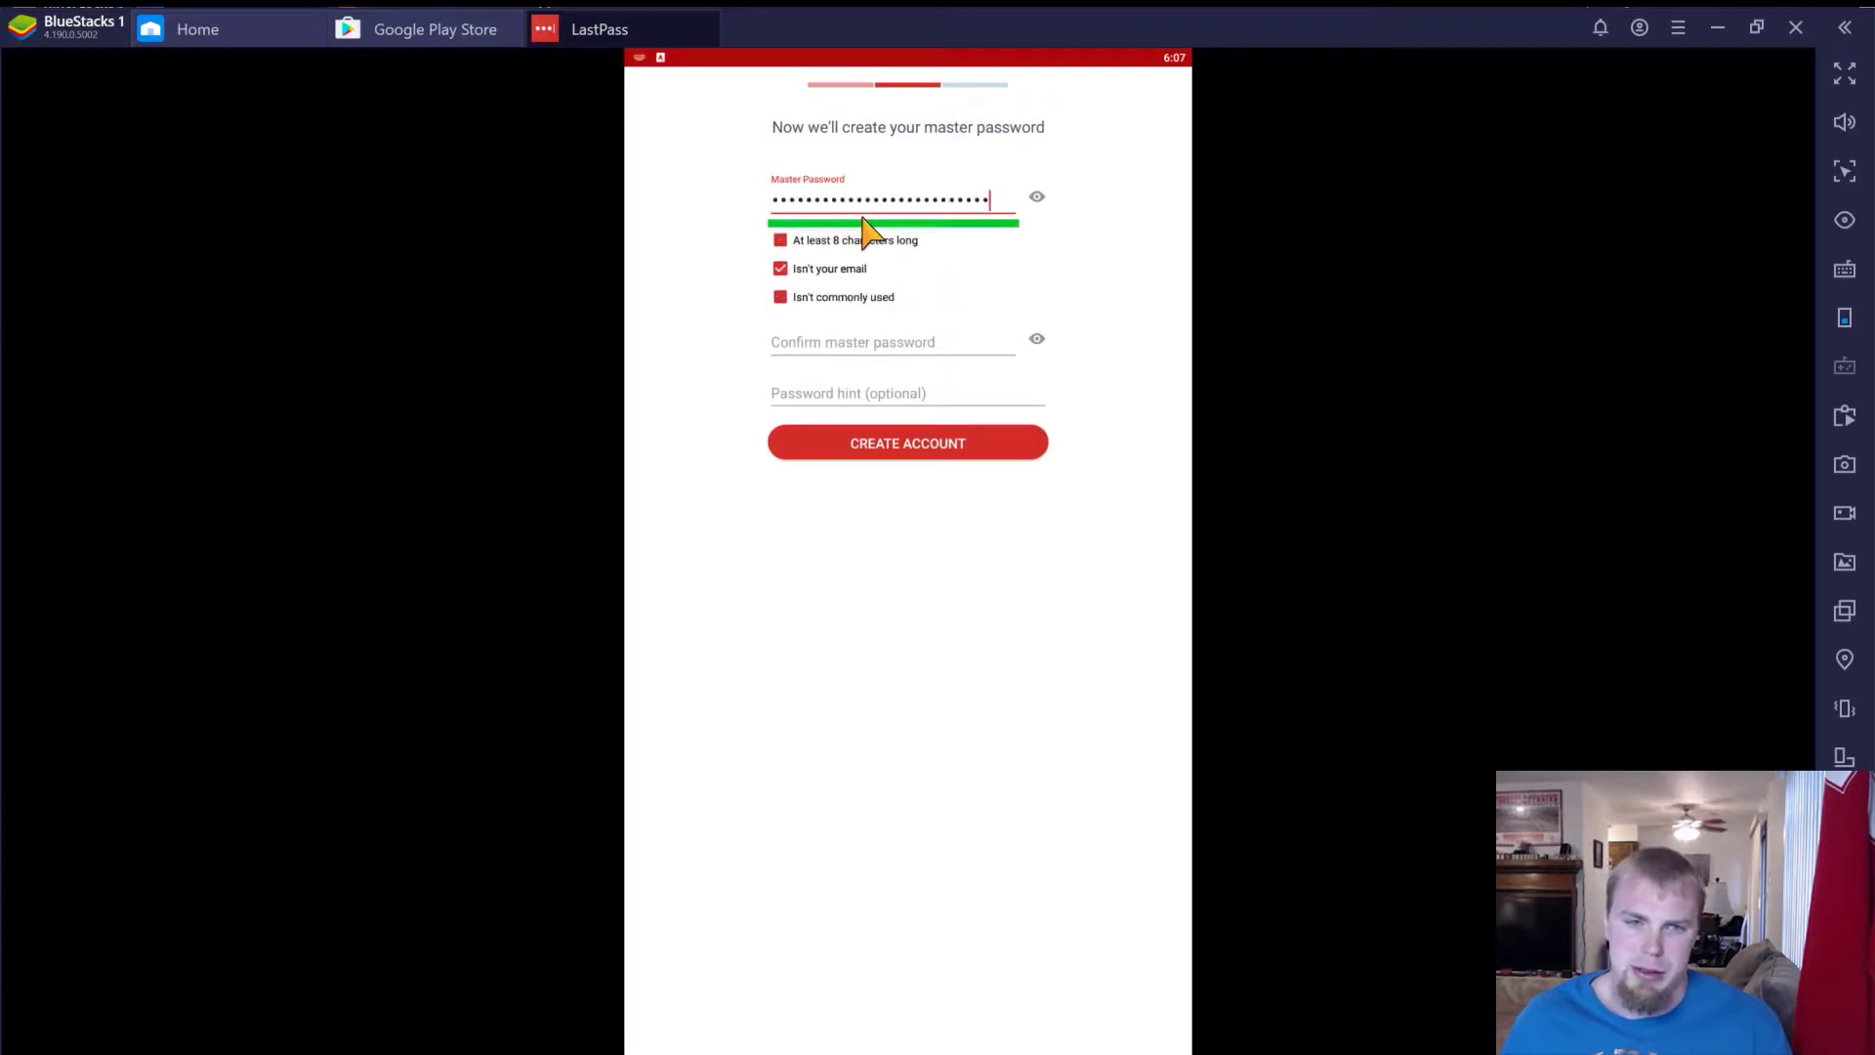
pyautogui.click(883, 354)
pyautogui.hotkey('ctrl', 'v')
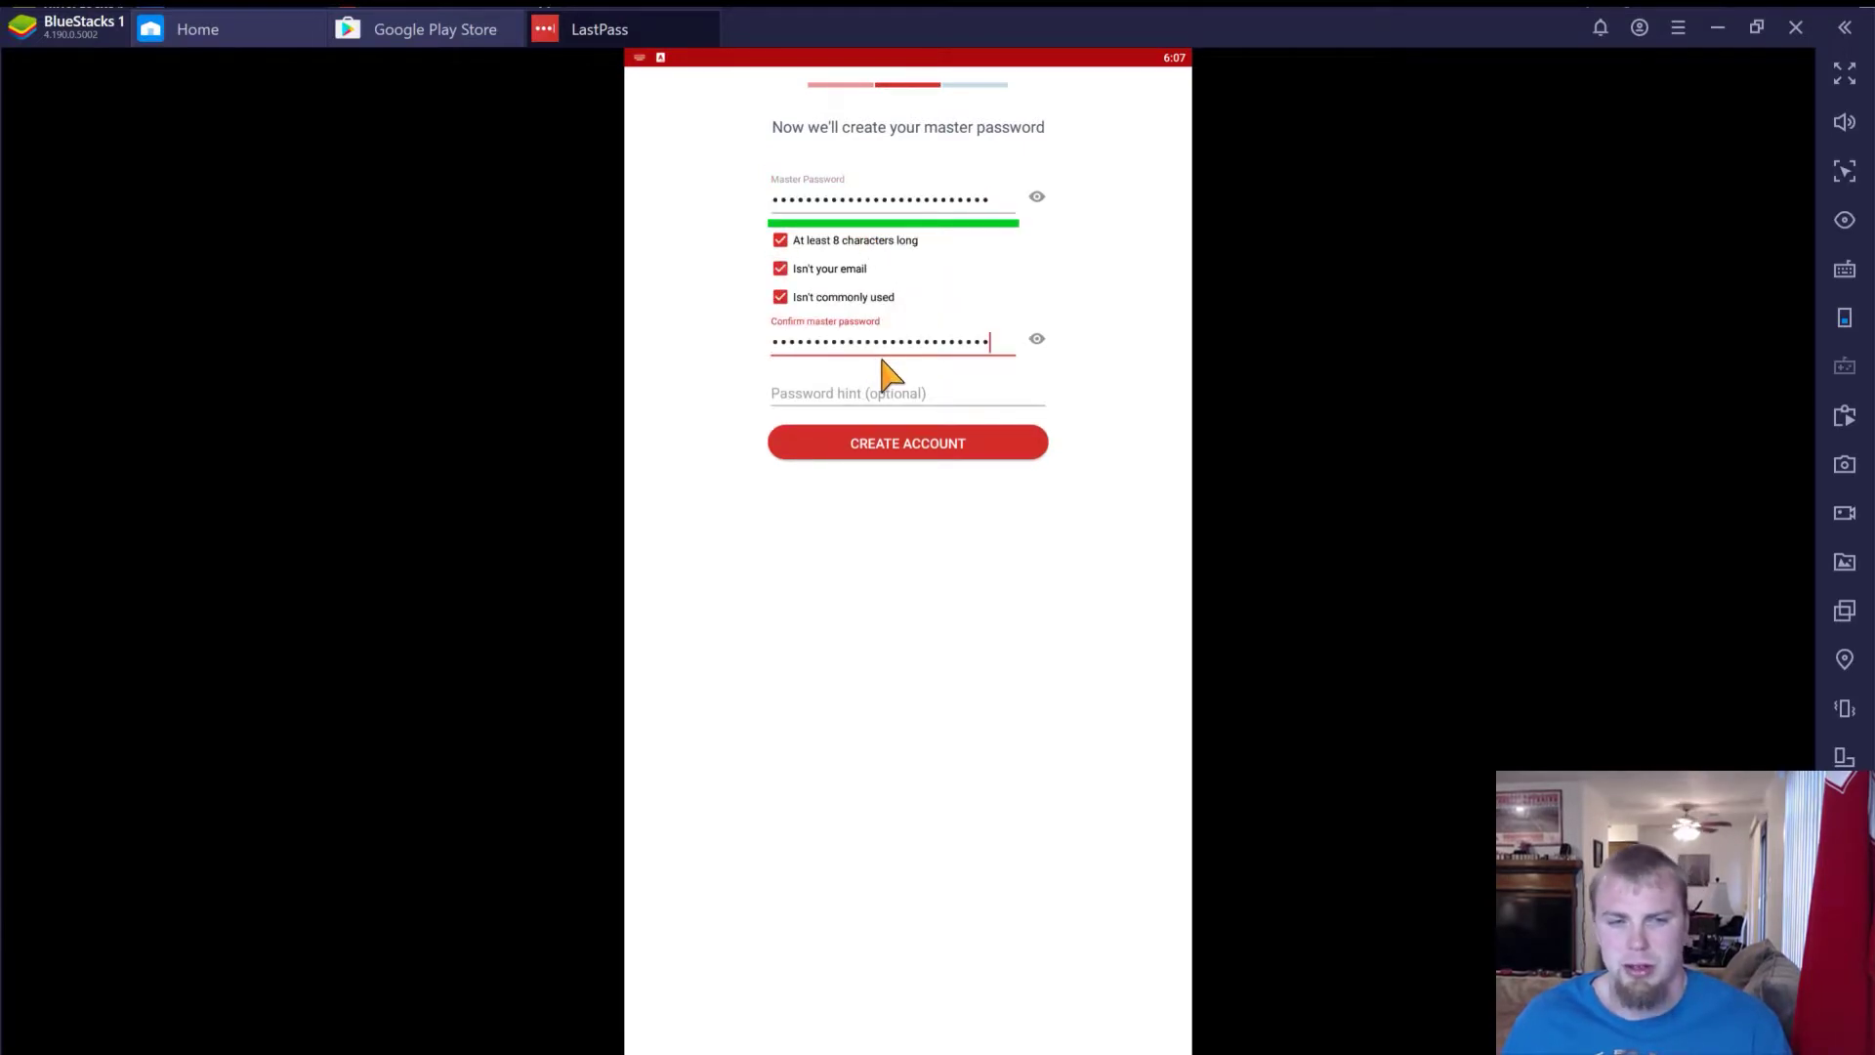
pyautogui.click(914, 395)
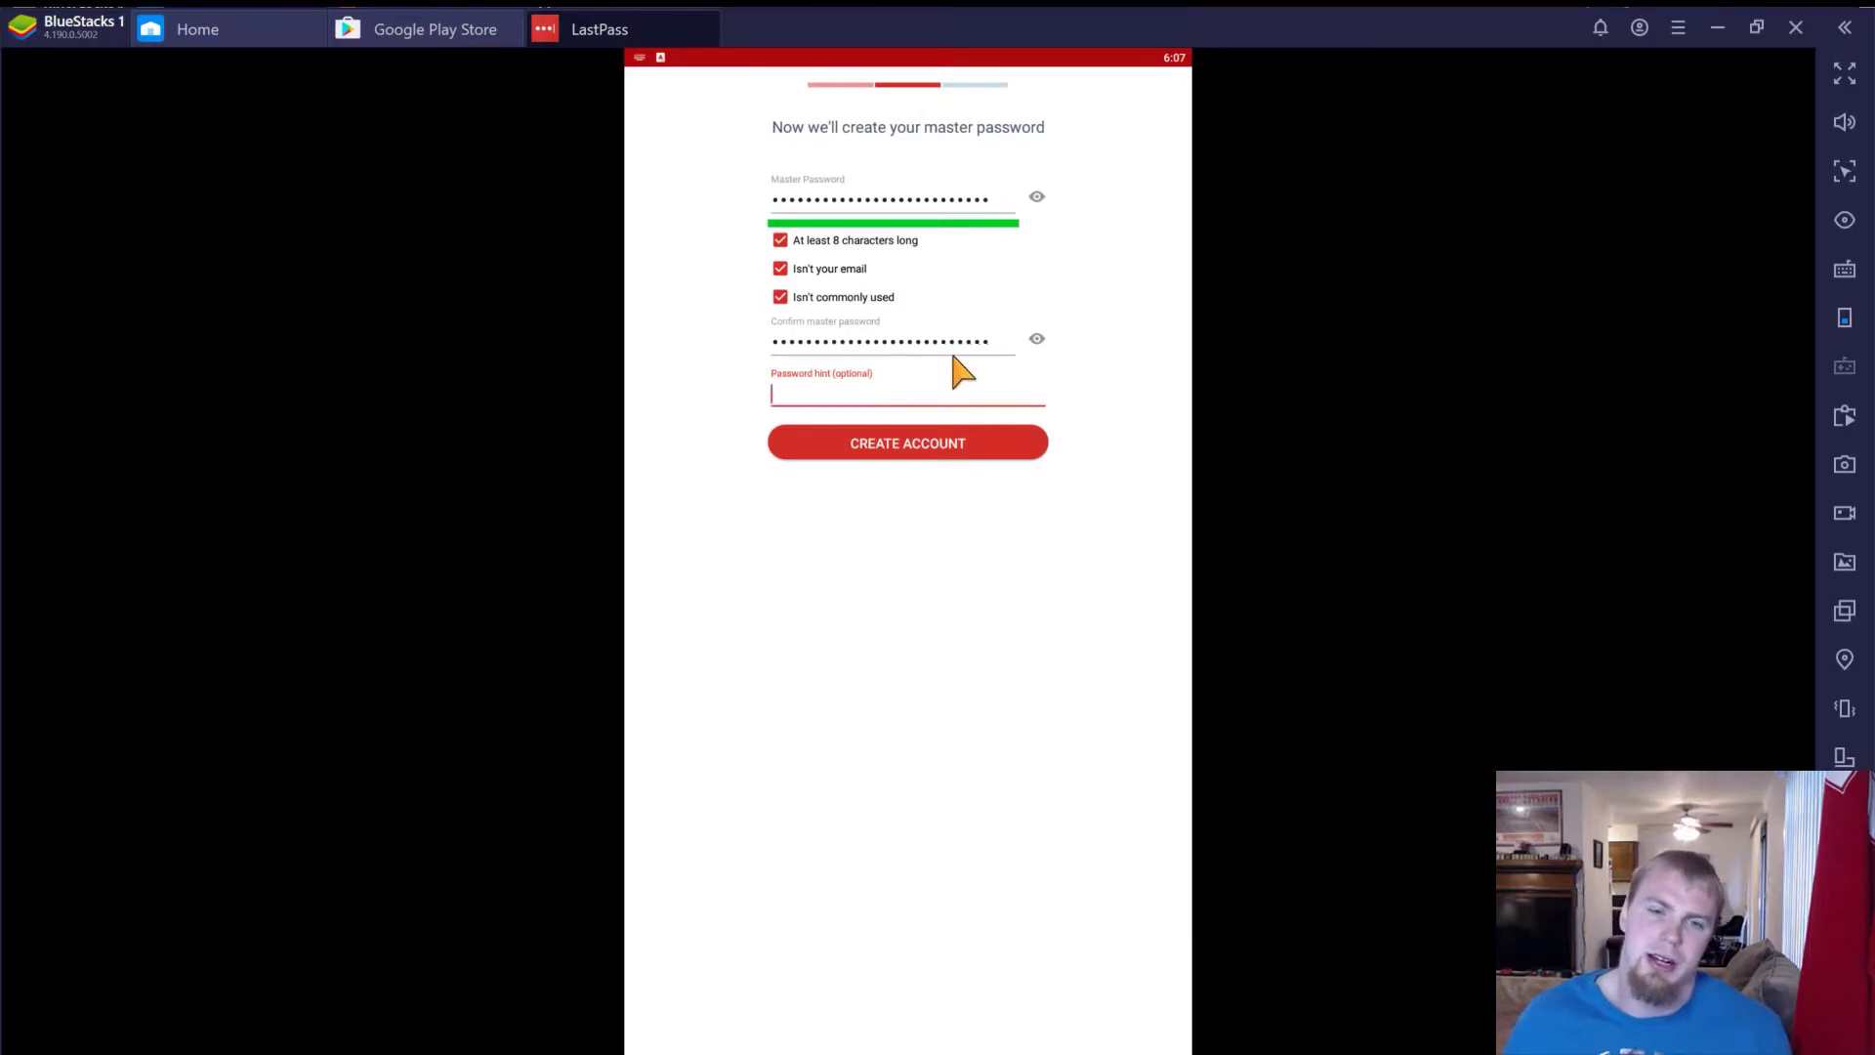
pyautogui.click(945, 452)
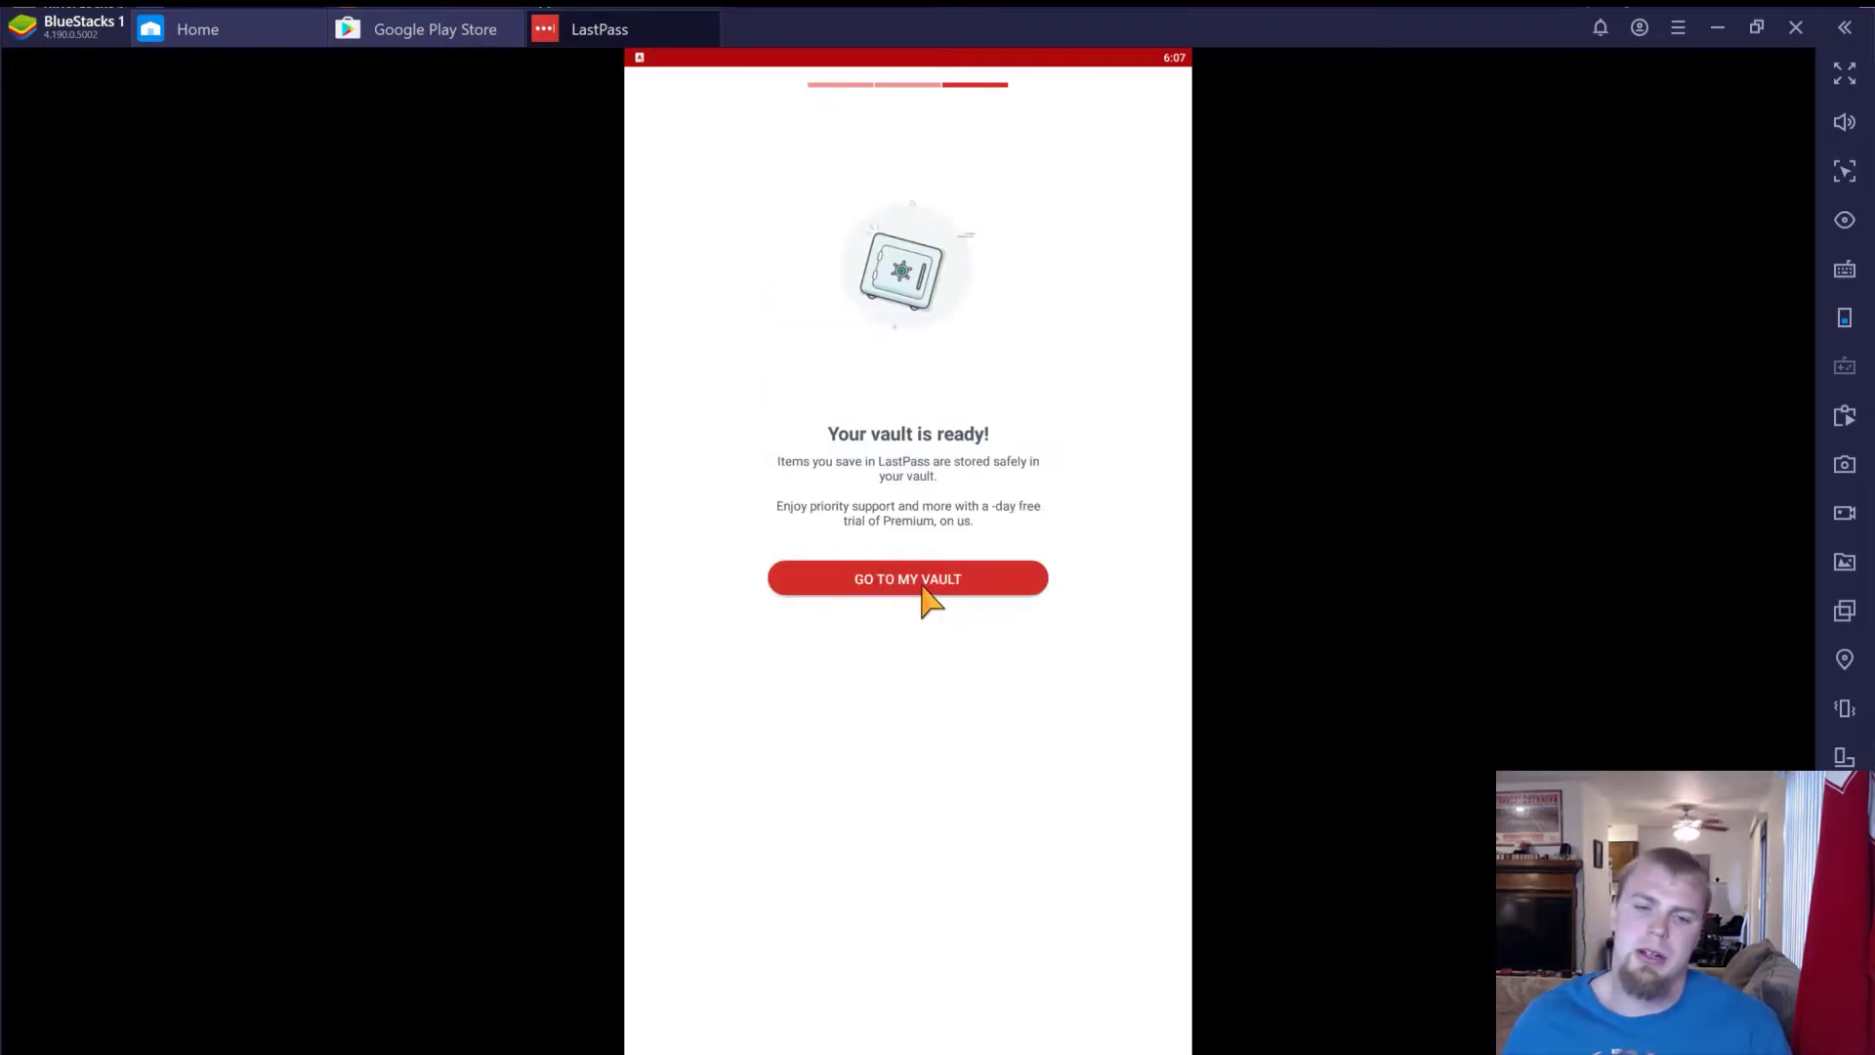
# Step: Go to the new vault, agree to enable autofill, and continue to Android's Accessibility settings
pyautogui.click(915, 576)
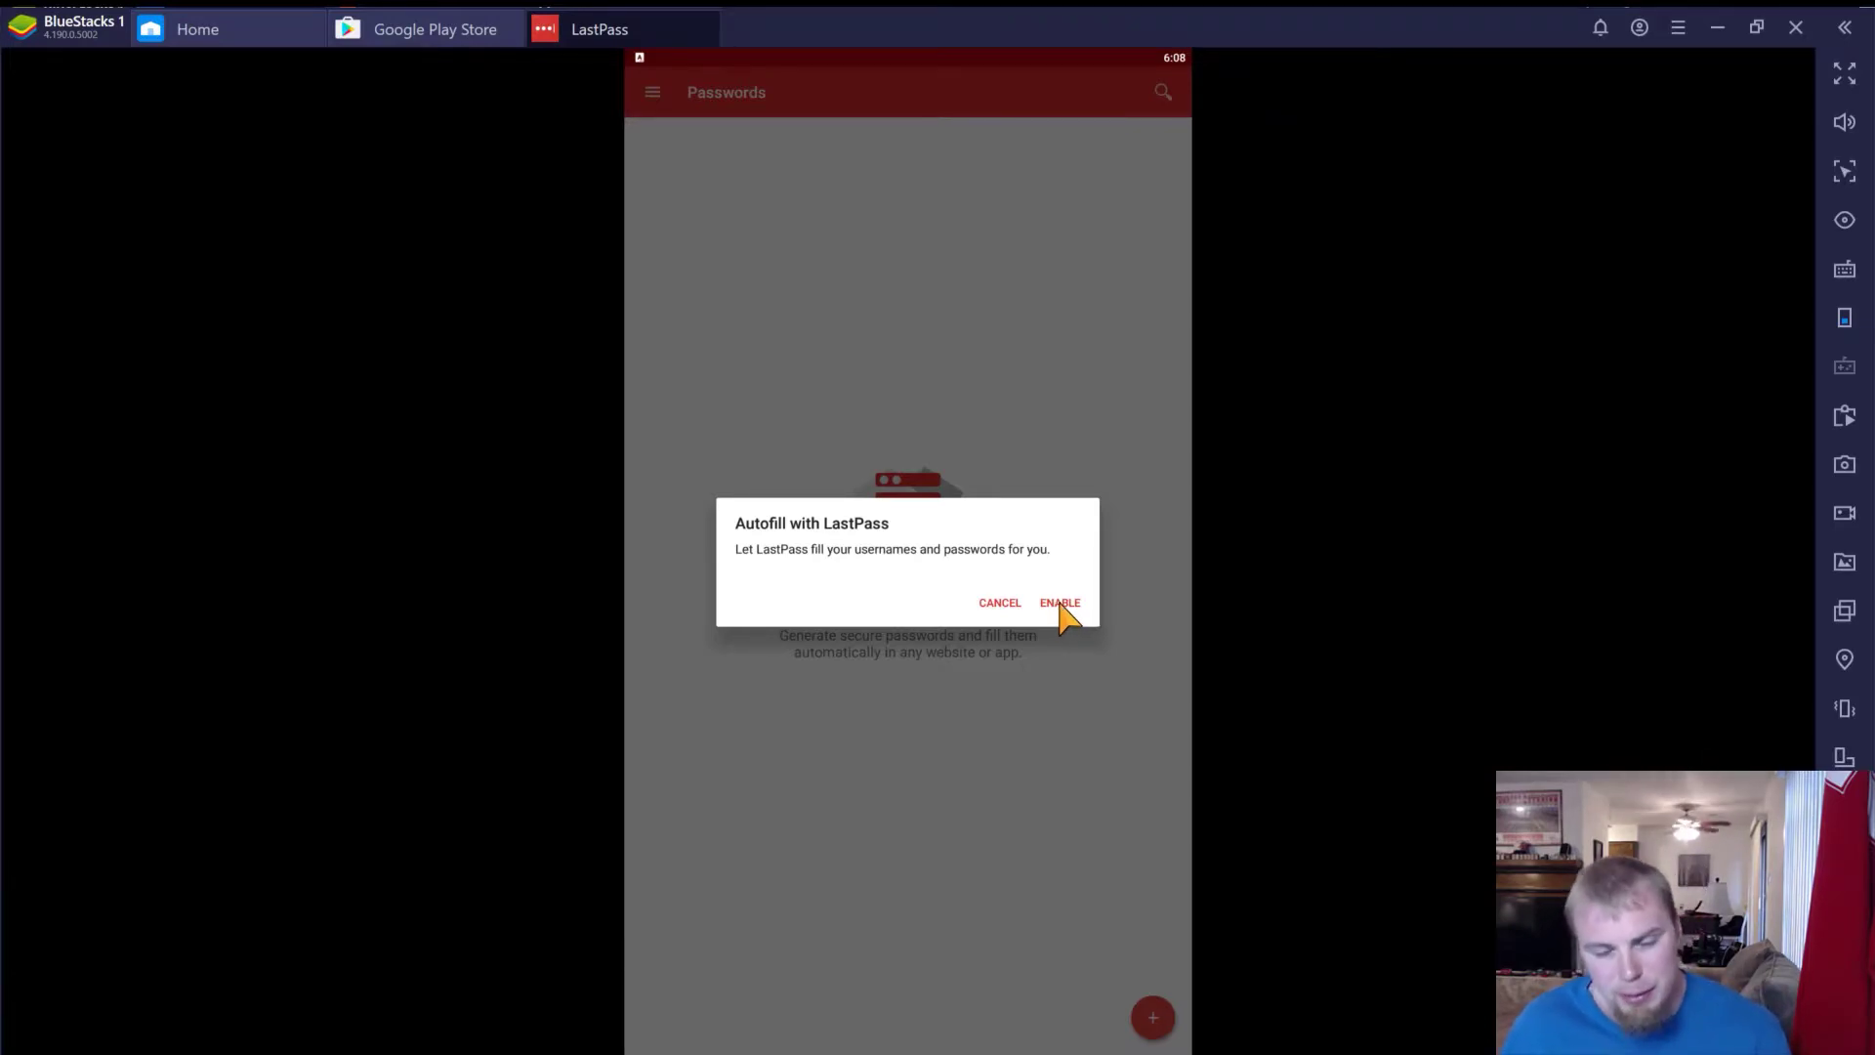
pyautogui.click(1063, 604)
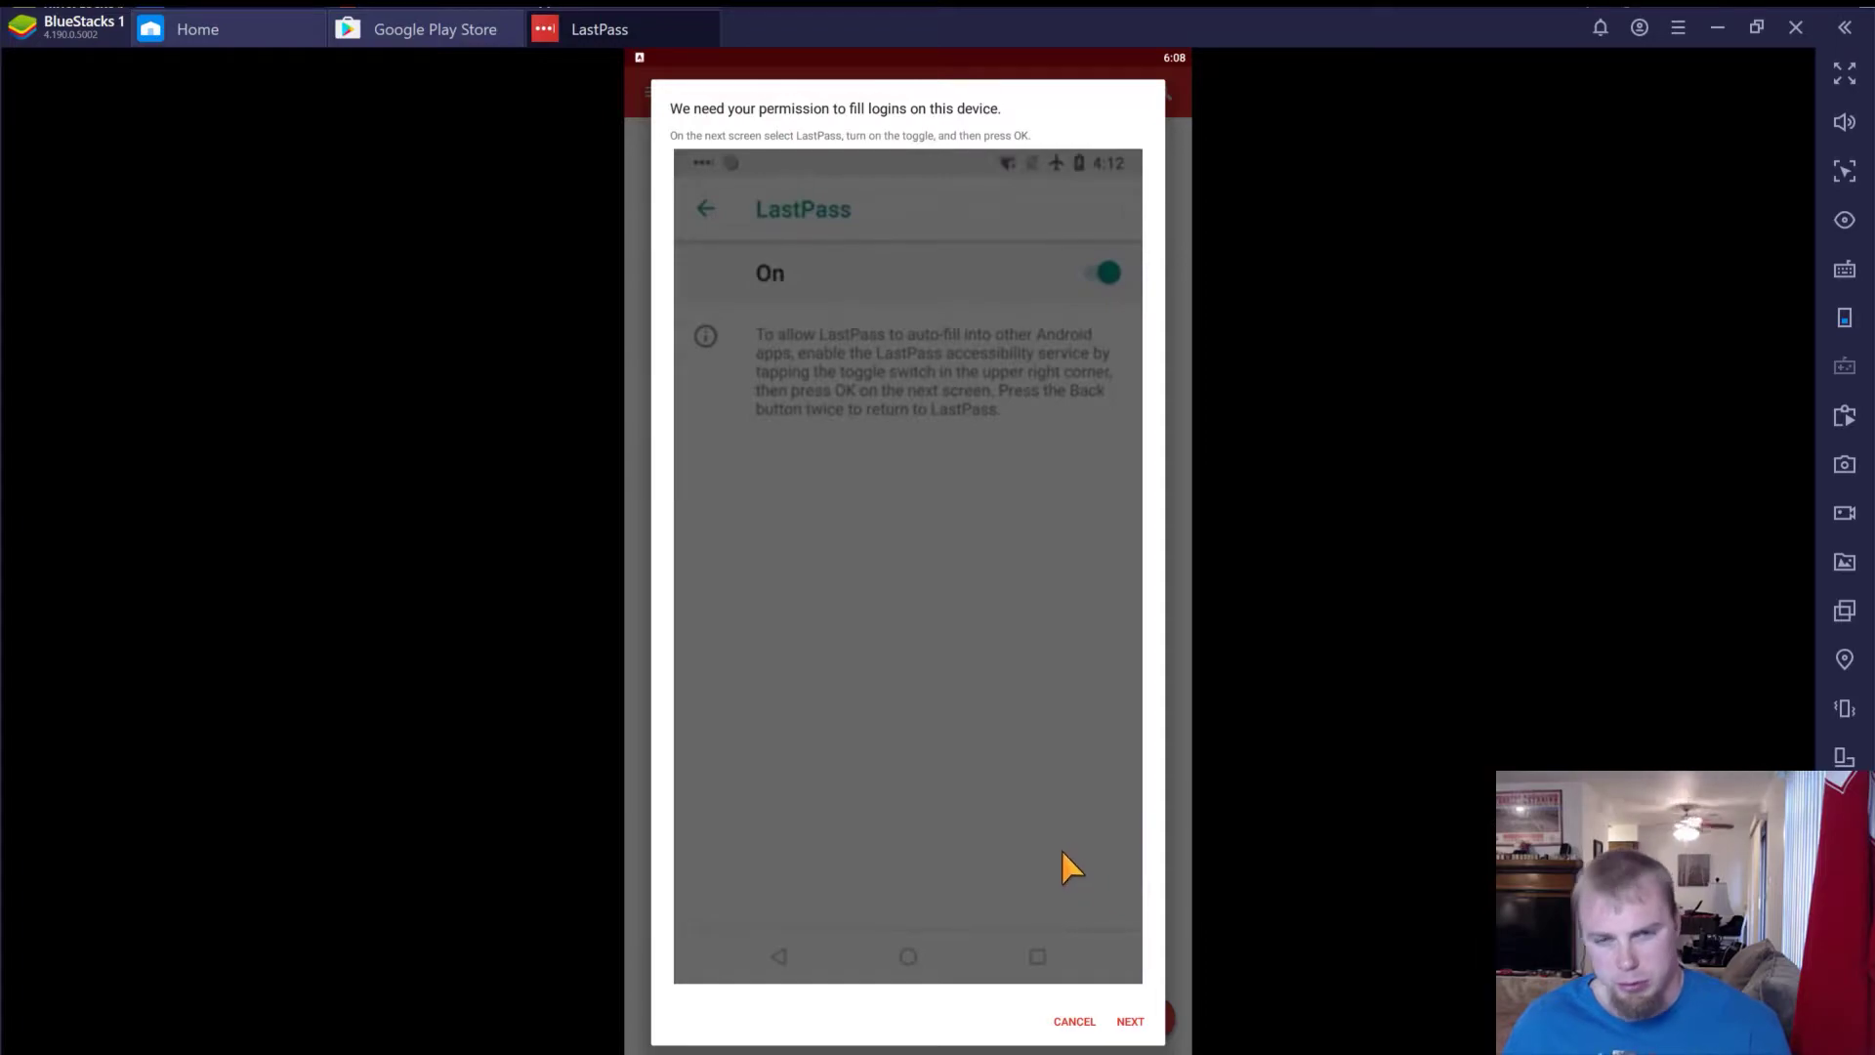
pyautogui.click(1125, 1016)
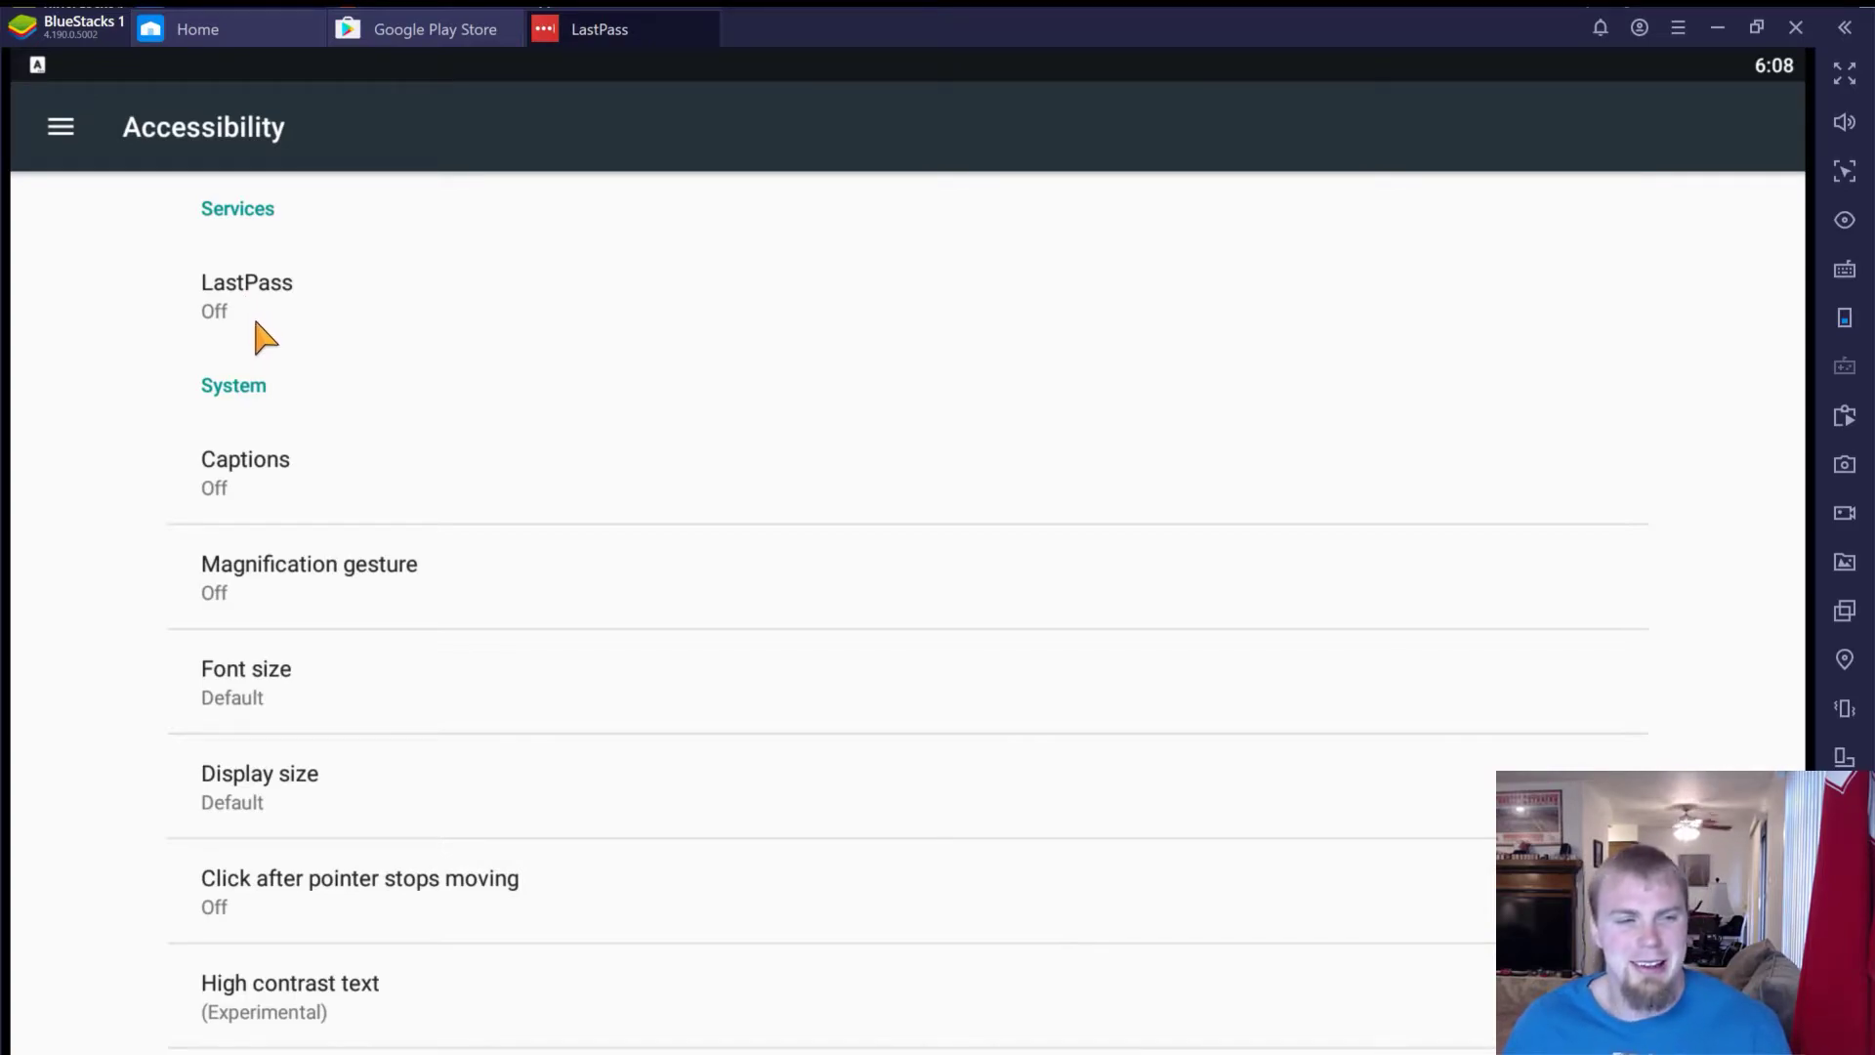
# Step: Switch the LastPass accessibility service On, grant its permissions, and return to LastPass
pyautogui.click(332, 310)
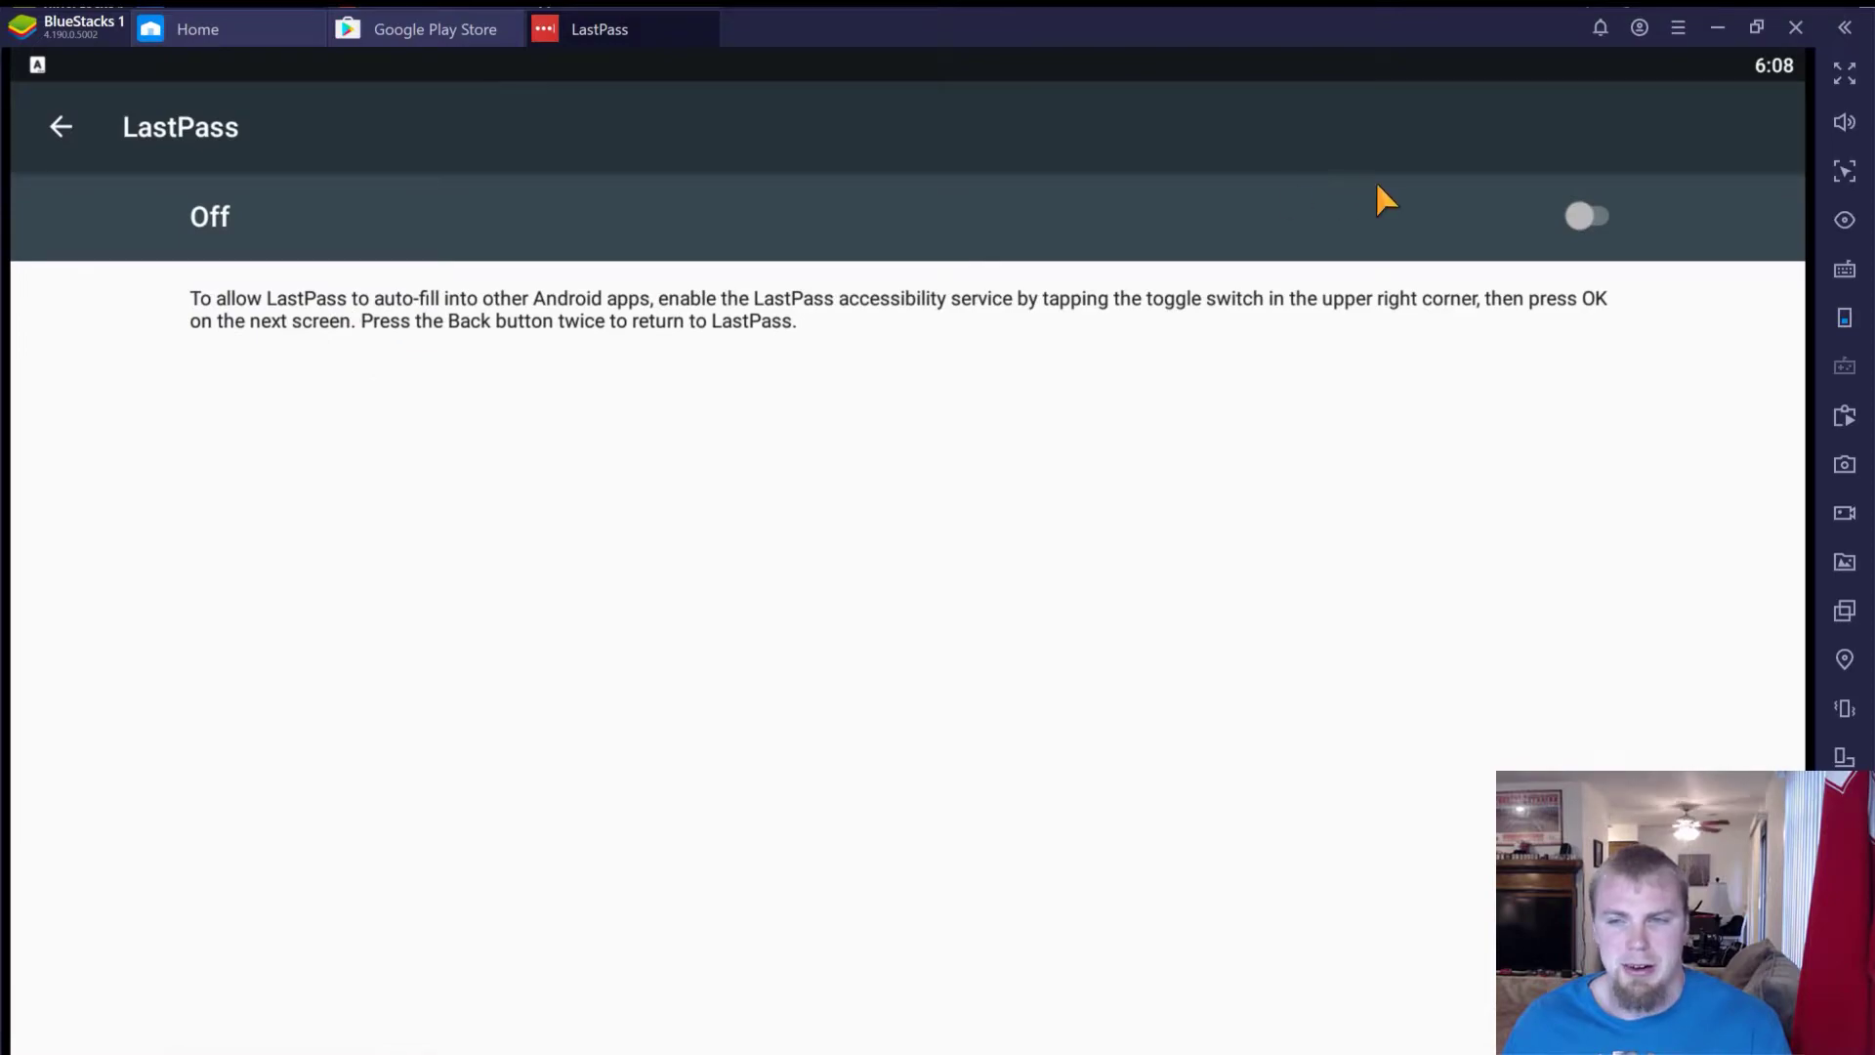
pyautogui.click(1588, 217)
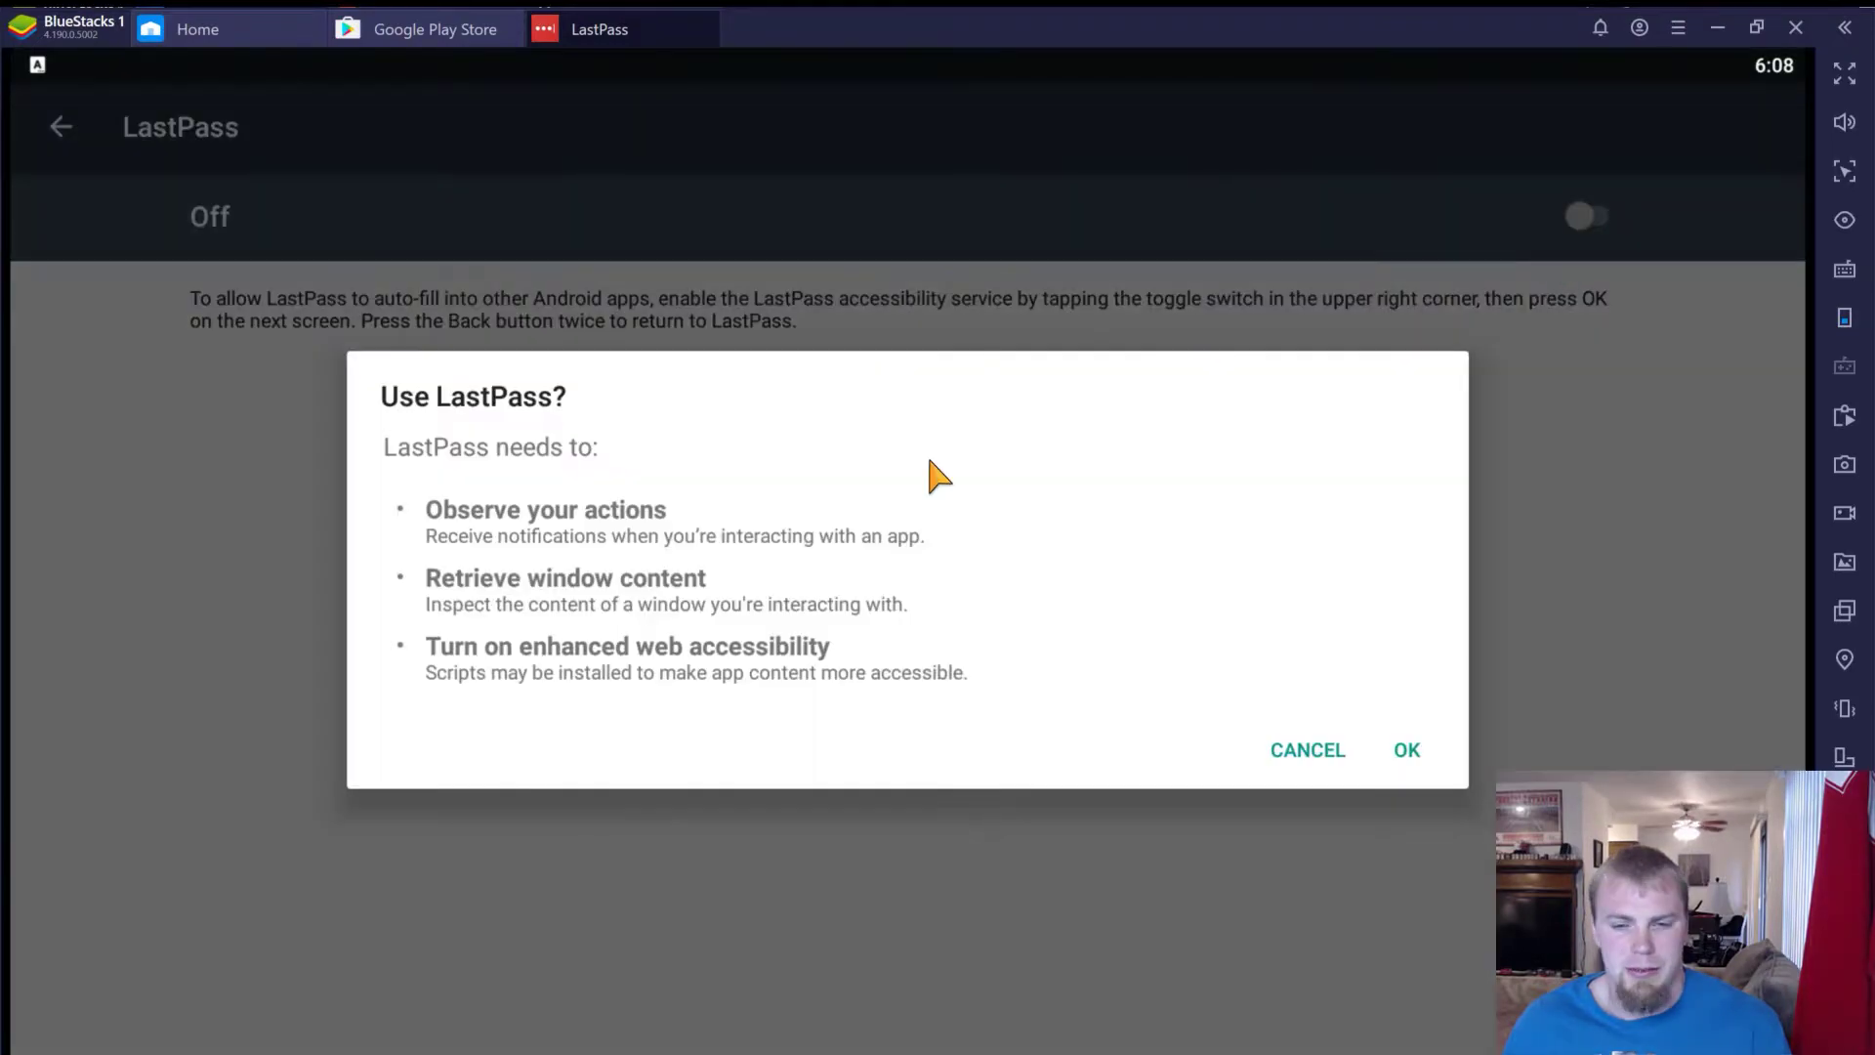
pyautogui.click(1406, 751)
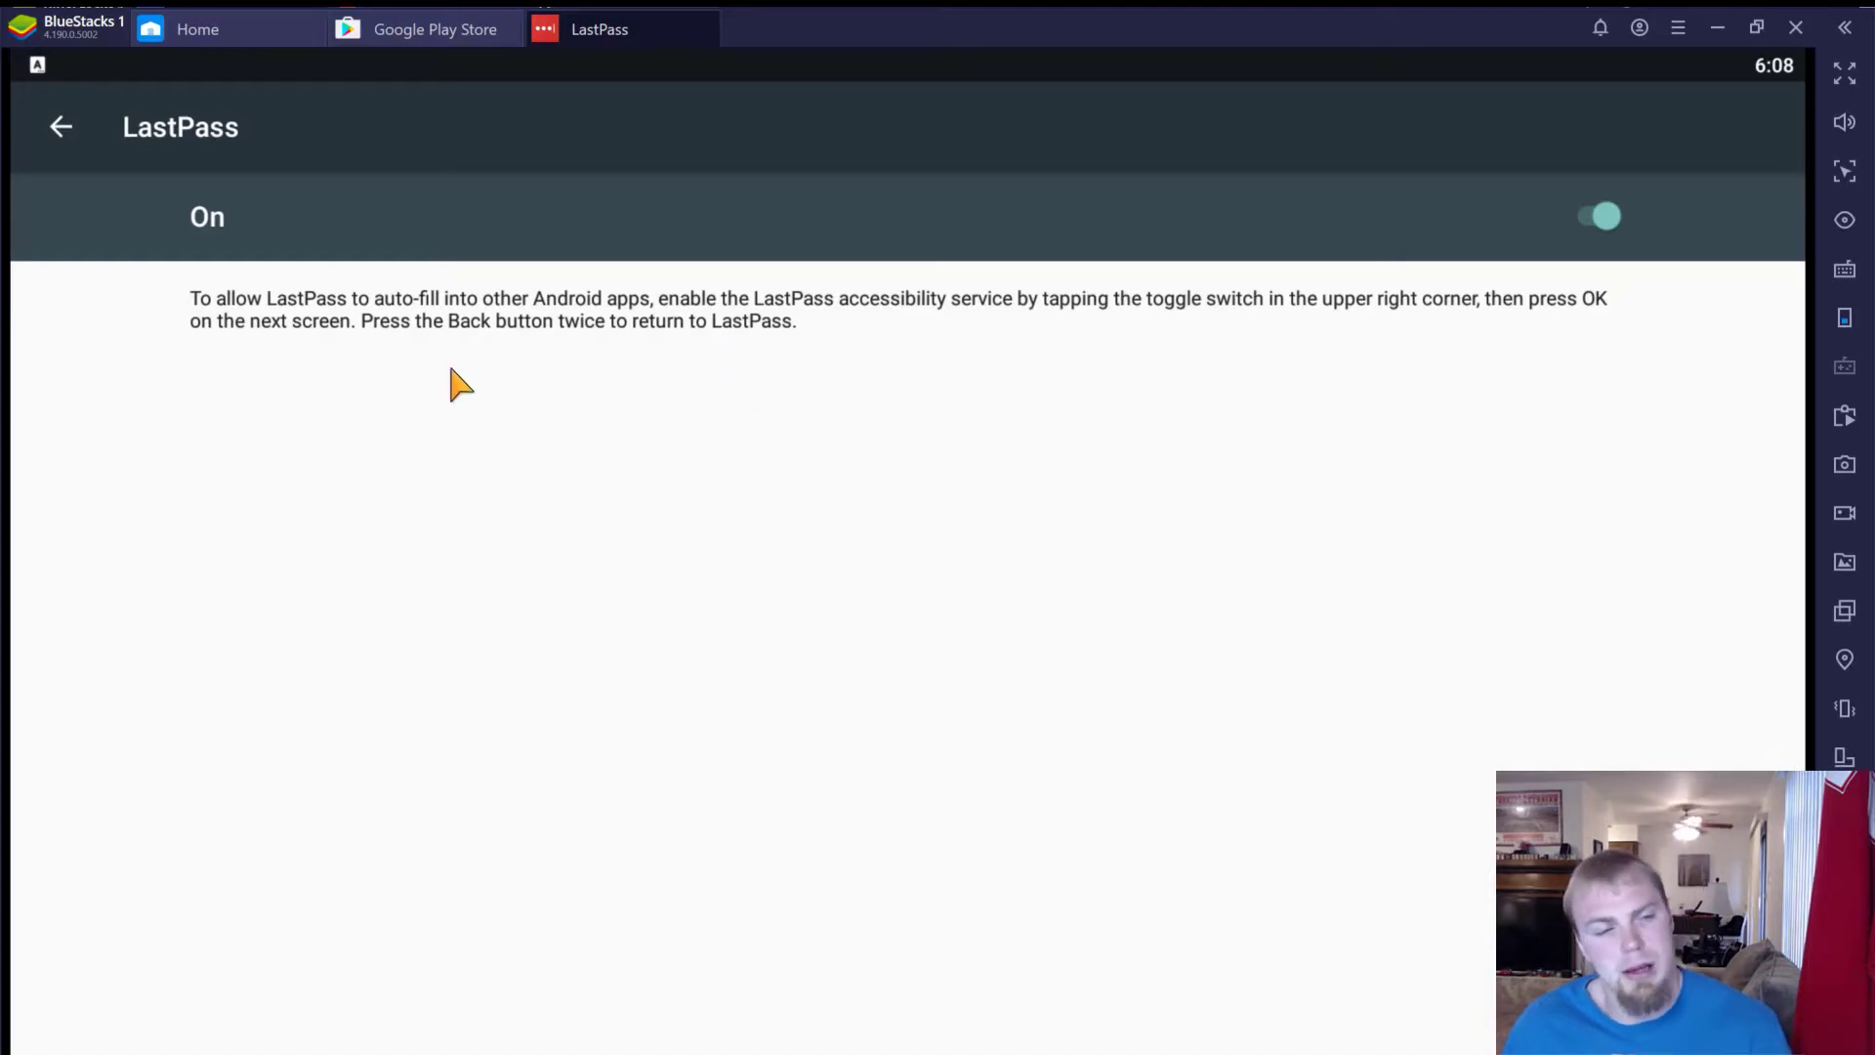
pyautogui.click(60, 127)
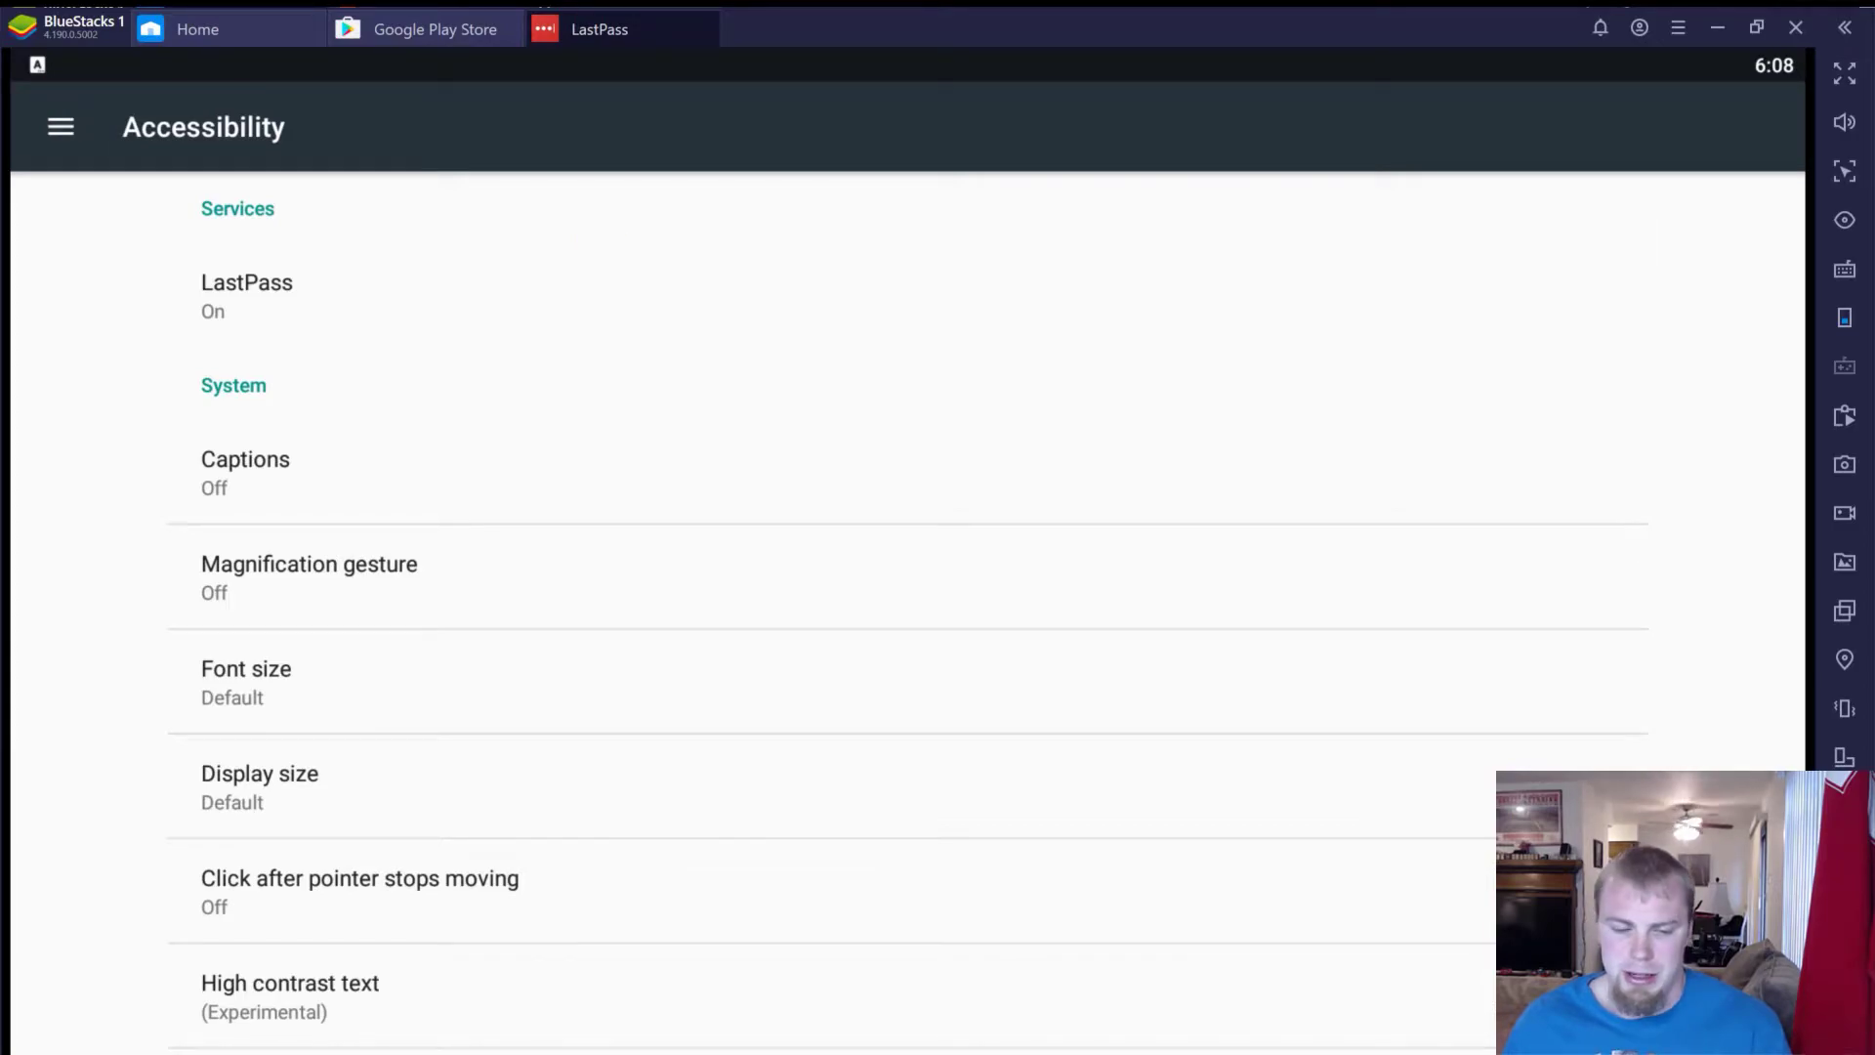
pyautogui.click(60, 127)
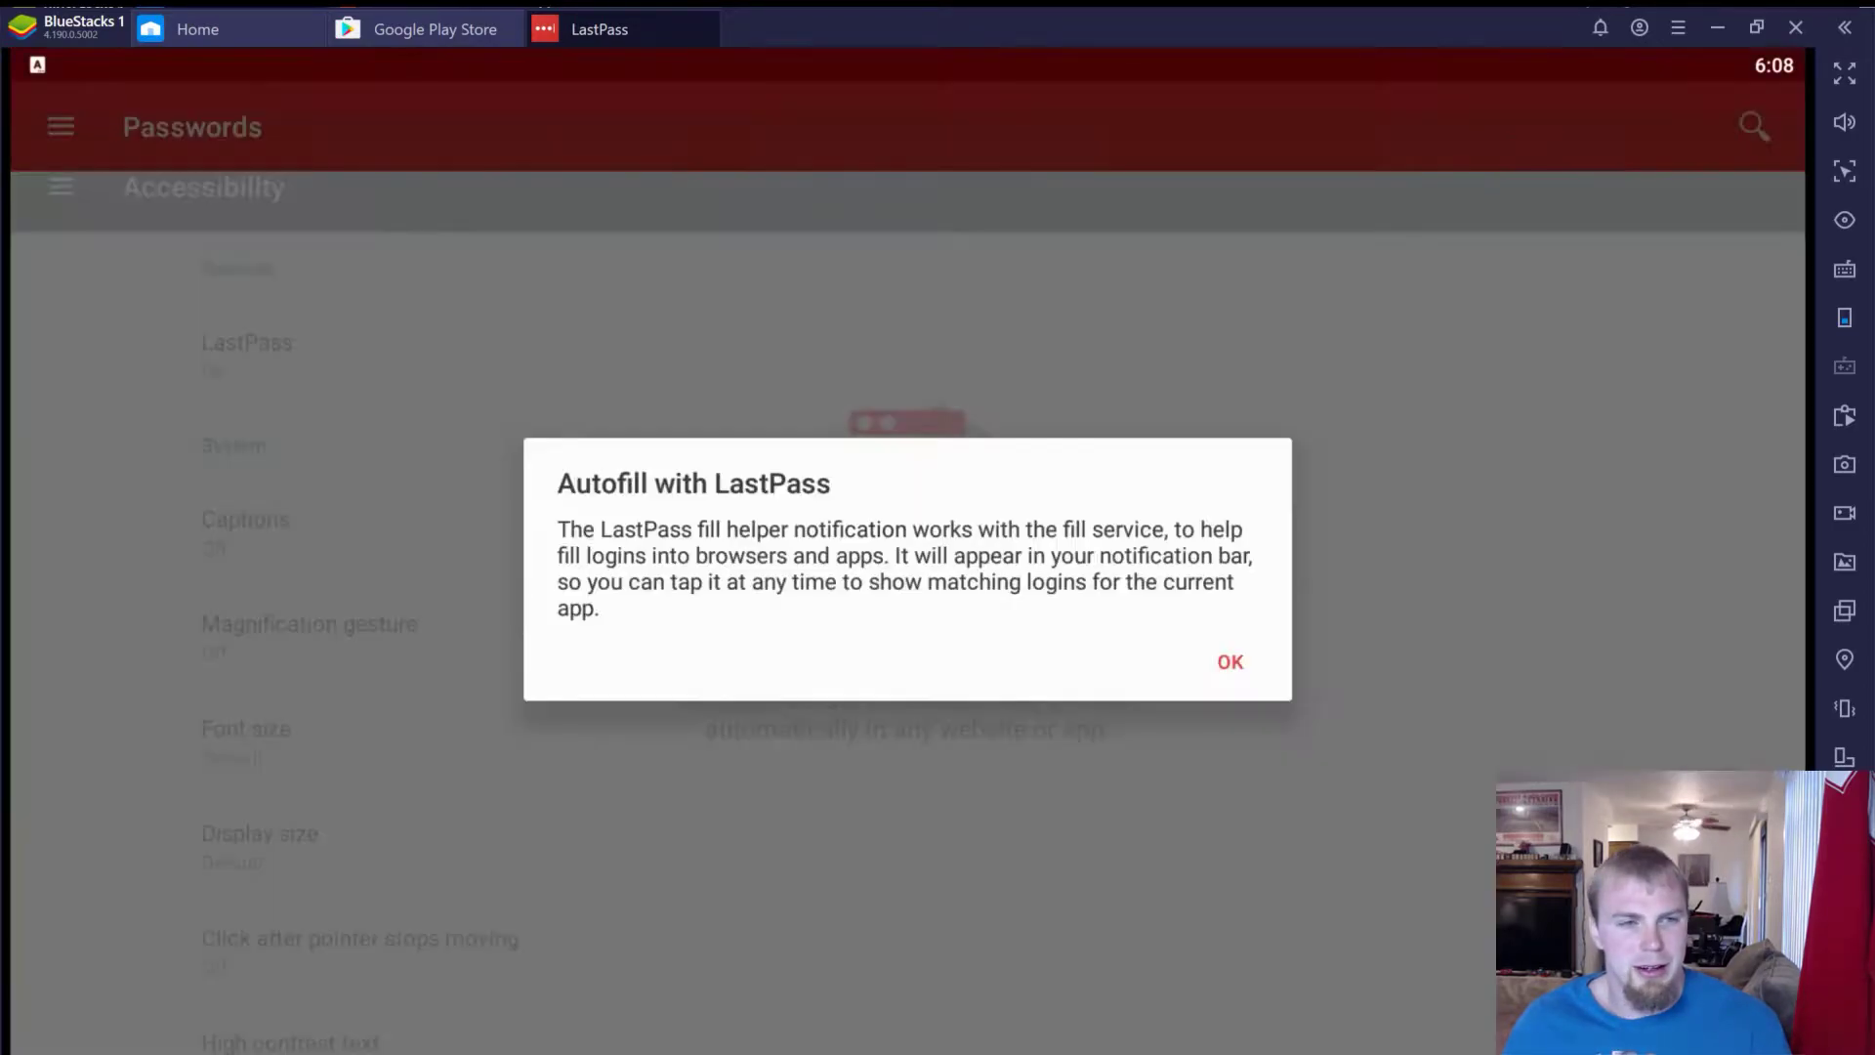
# Step: Dismiss the autofill helper notice and switch the vault to the All items view
pyautogui.click(1234, 665)
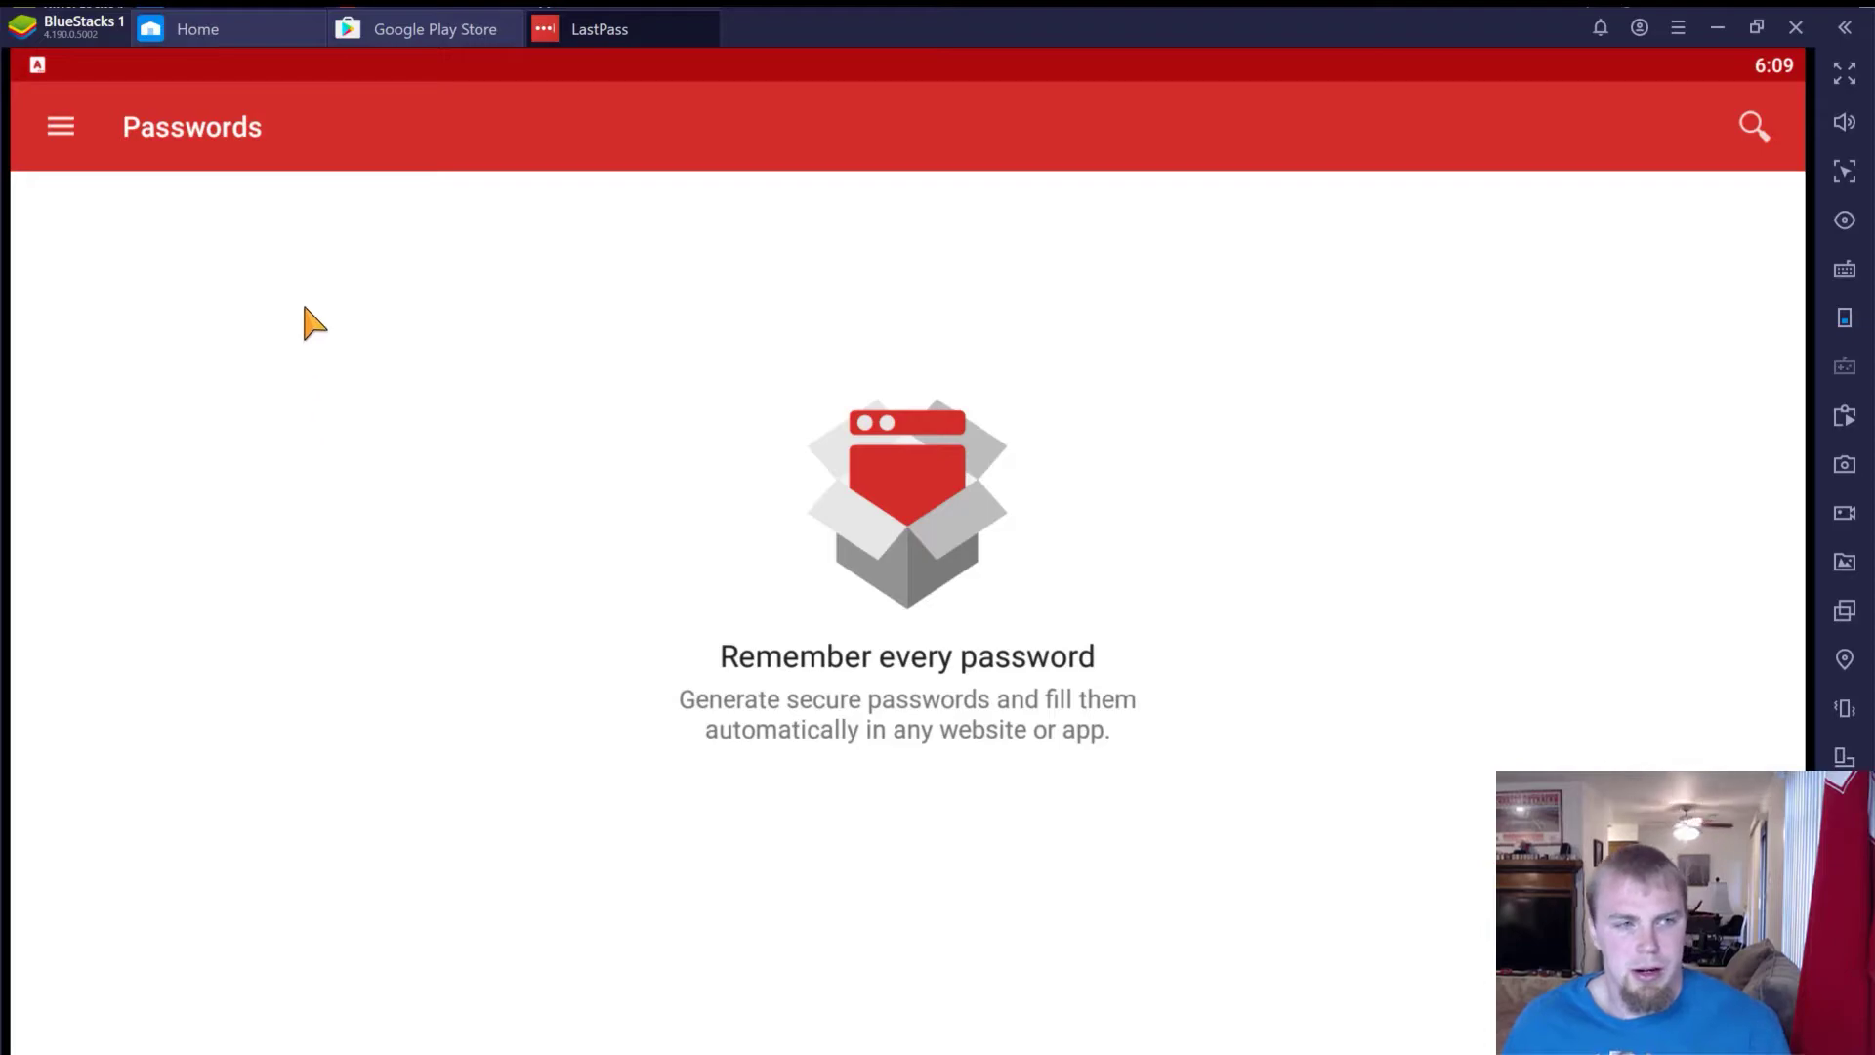
pyautogui.click(60, 127)
pyautogui.click(570, 403)
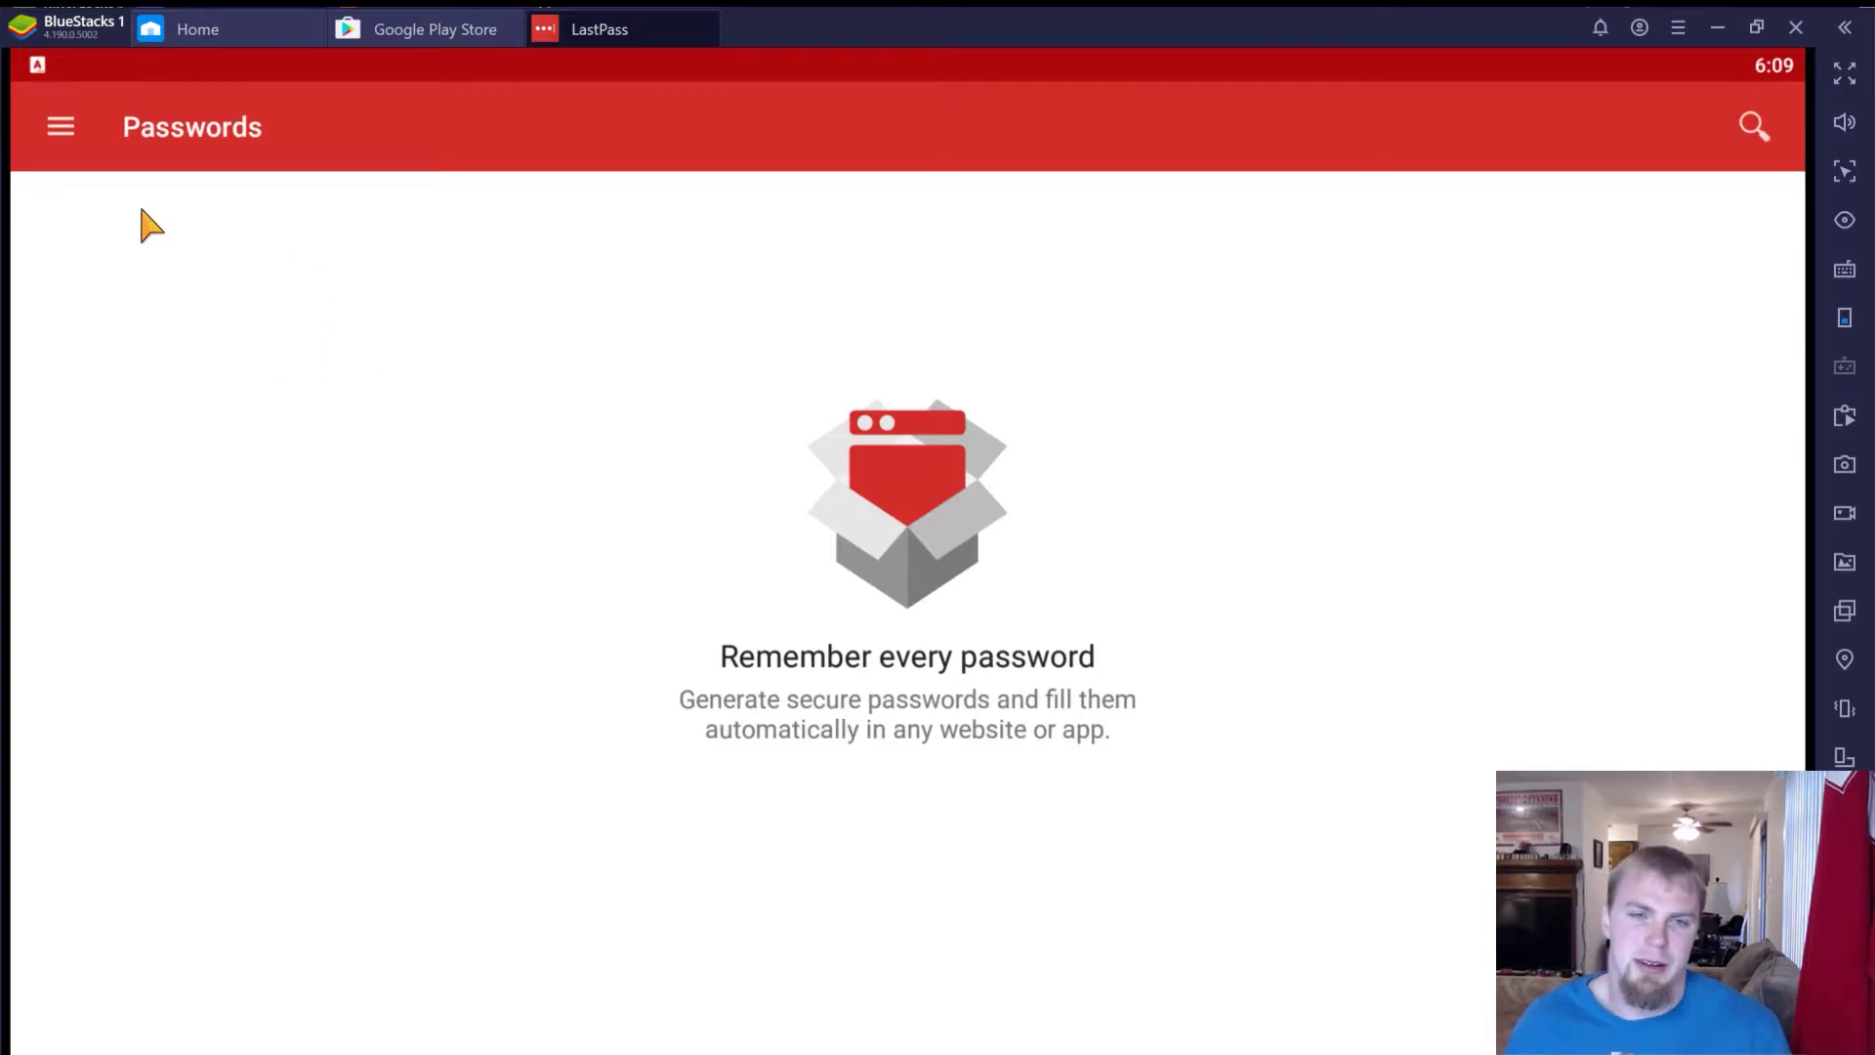
pyautogui.click(63, 129)
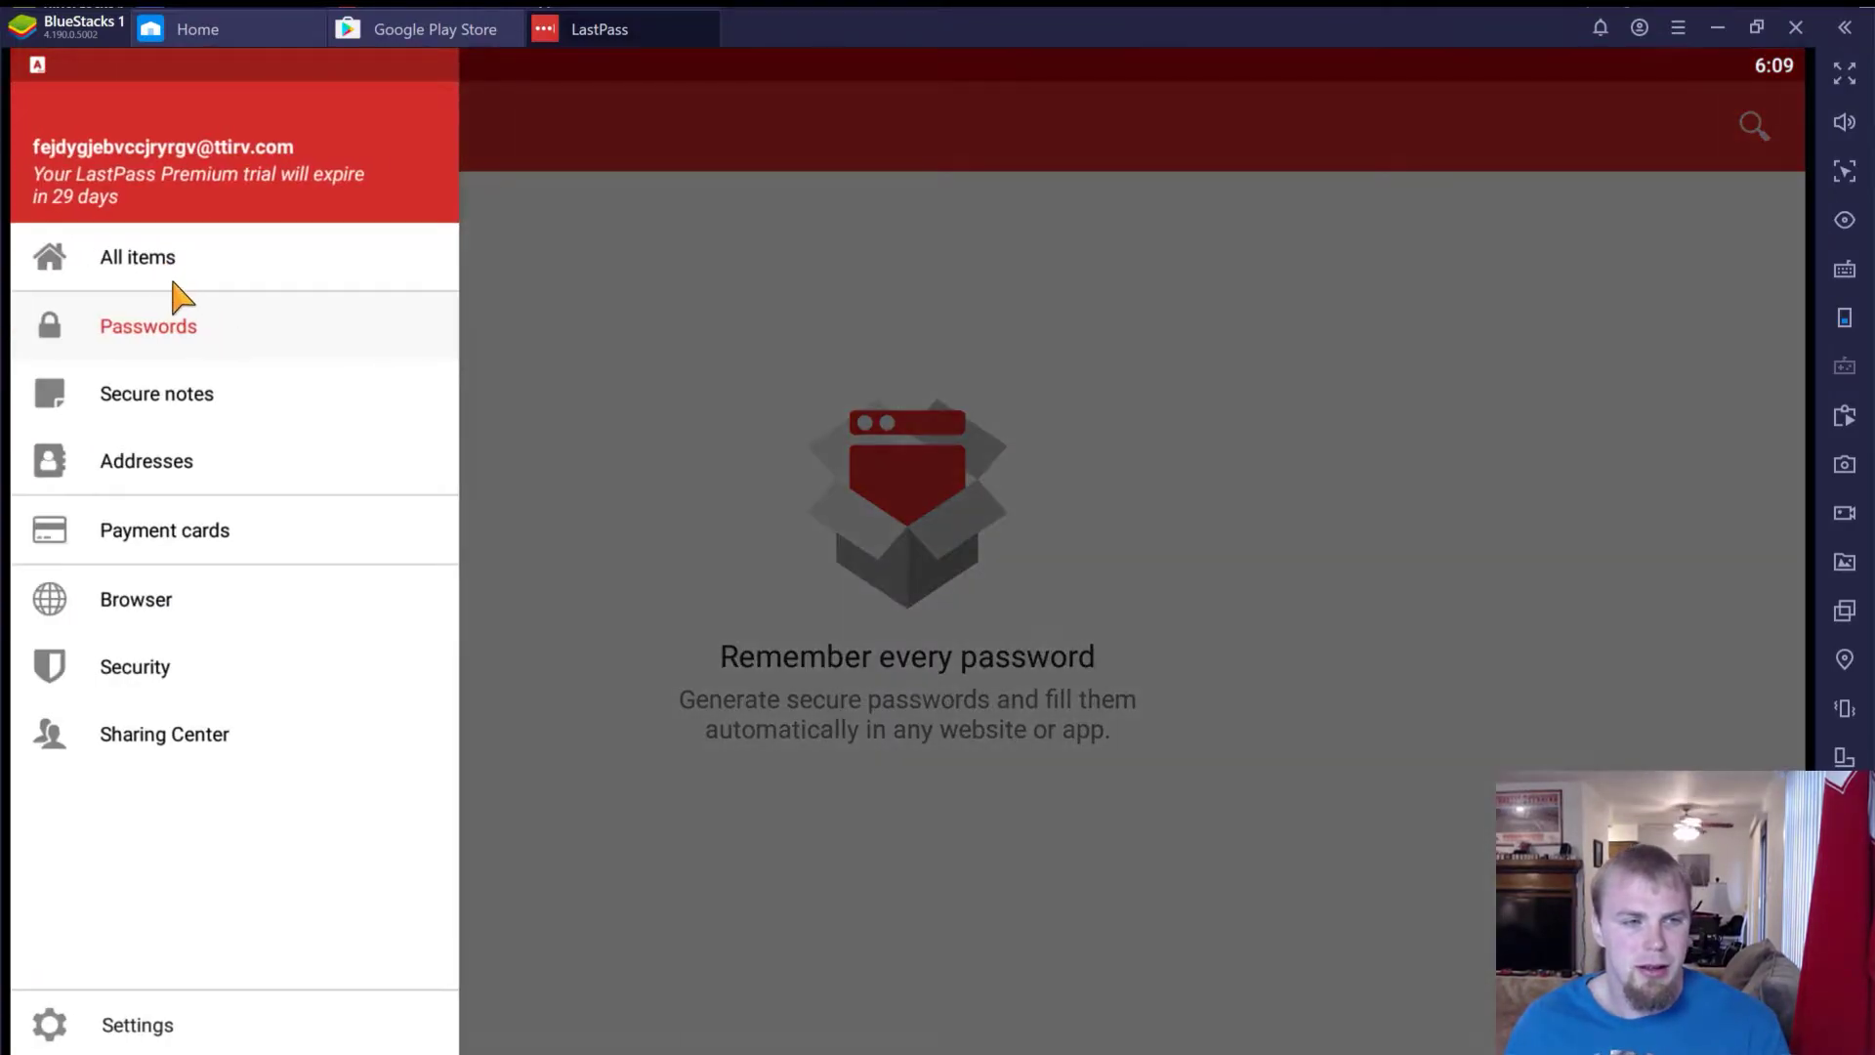
pyautogui.click(156, 274)
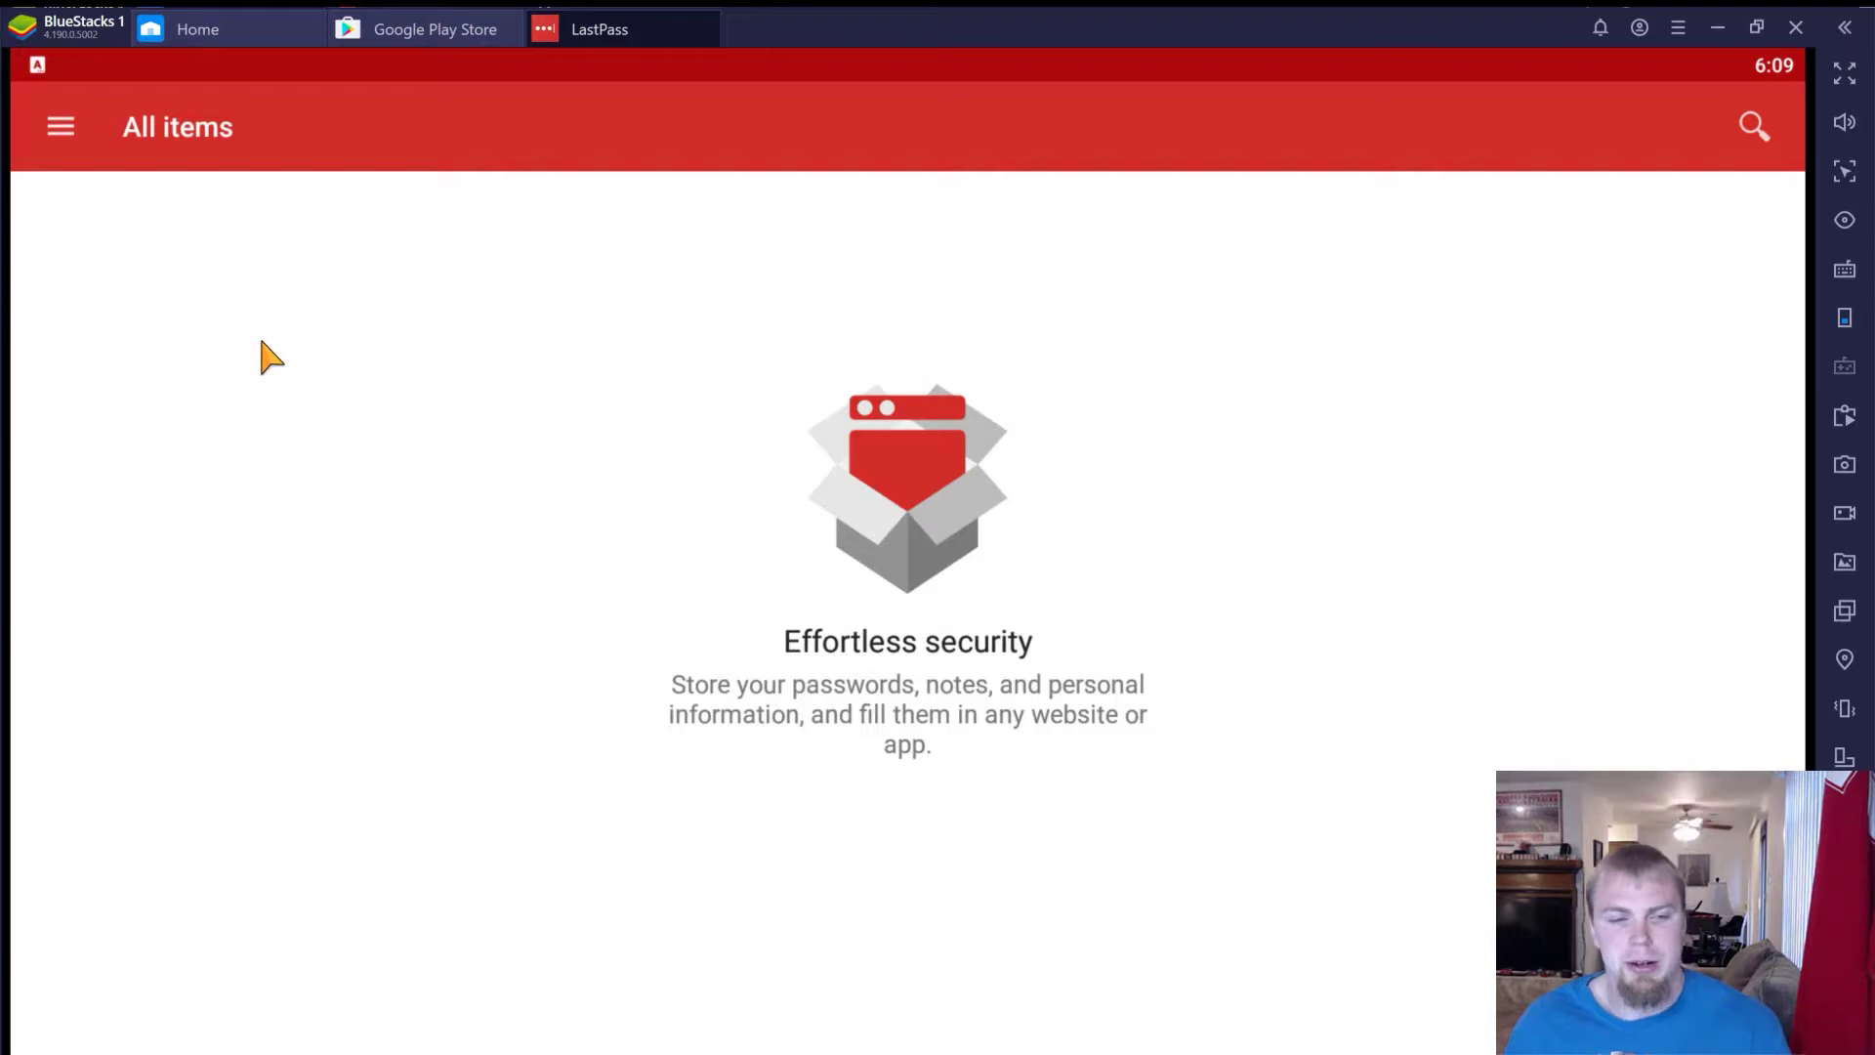
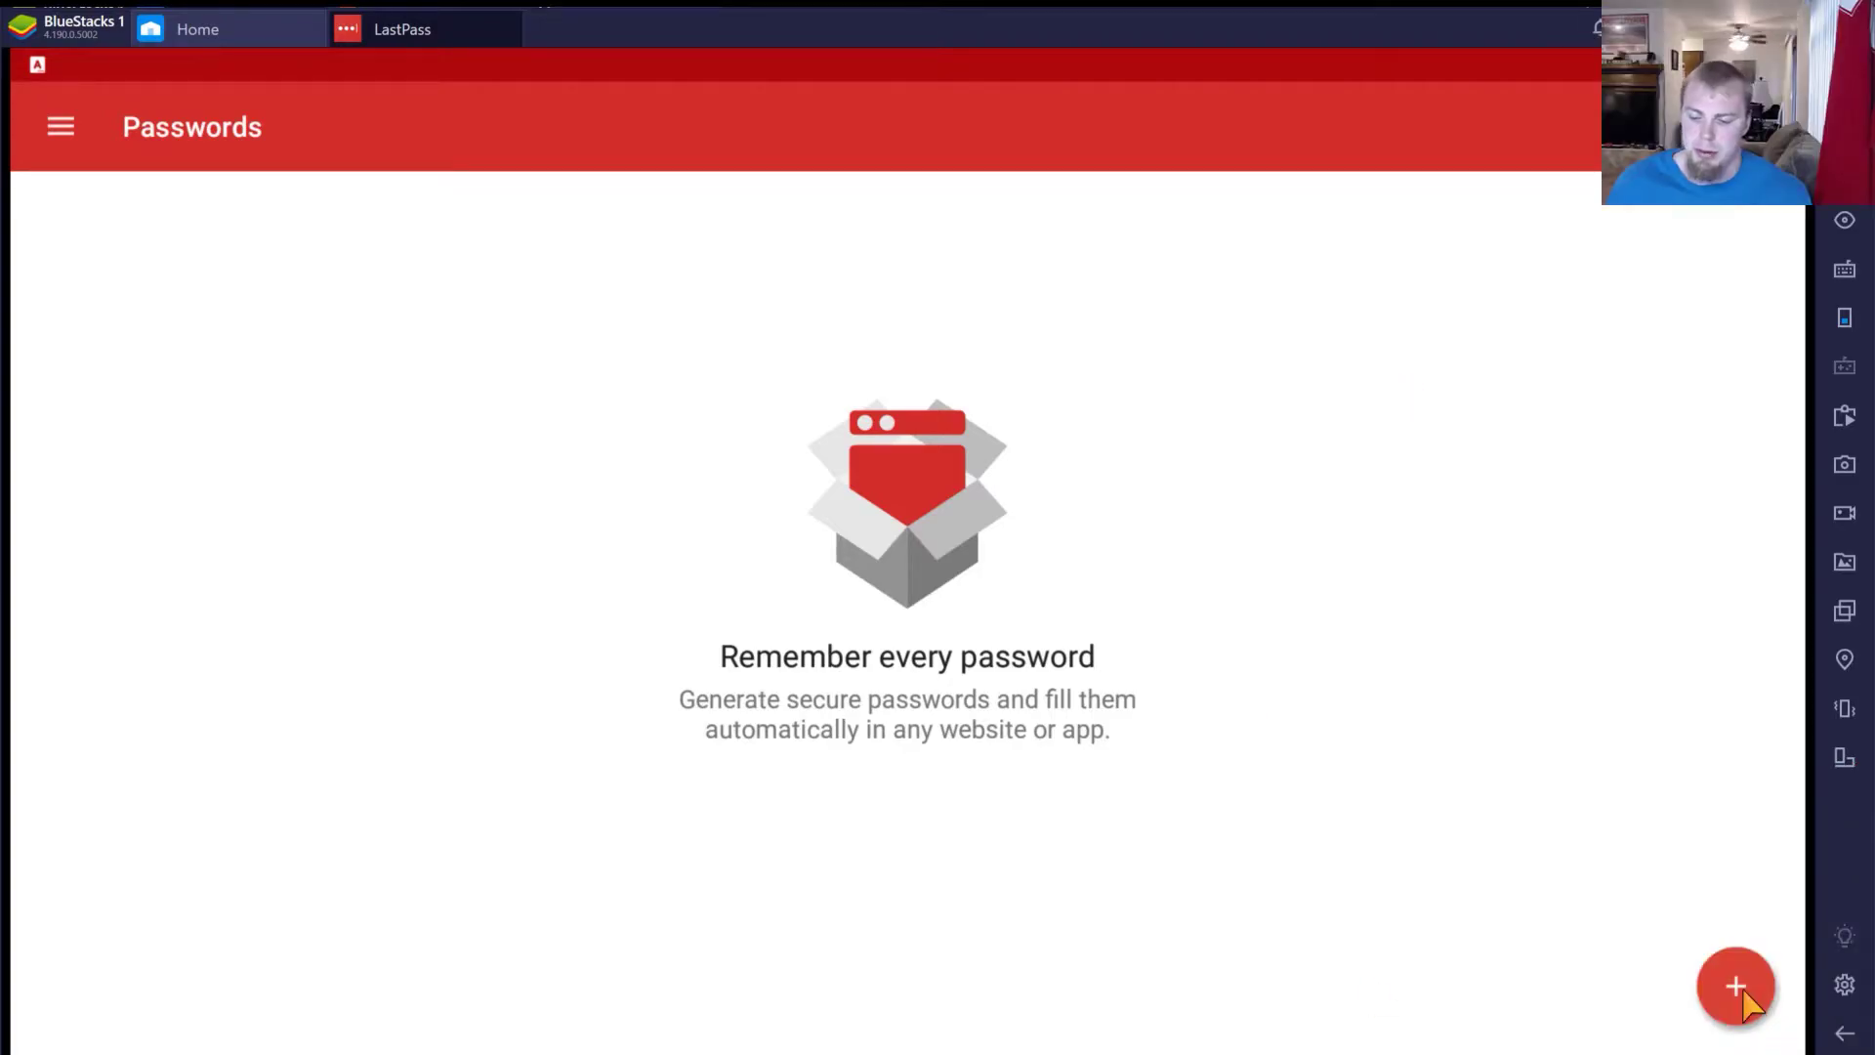
# Step: Add a new Password item to the vault and name it espn
pyautogui.click(1737, 988)
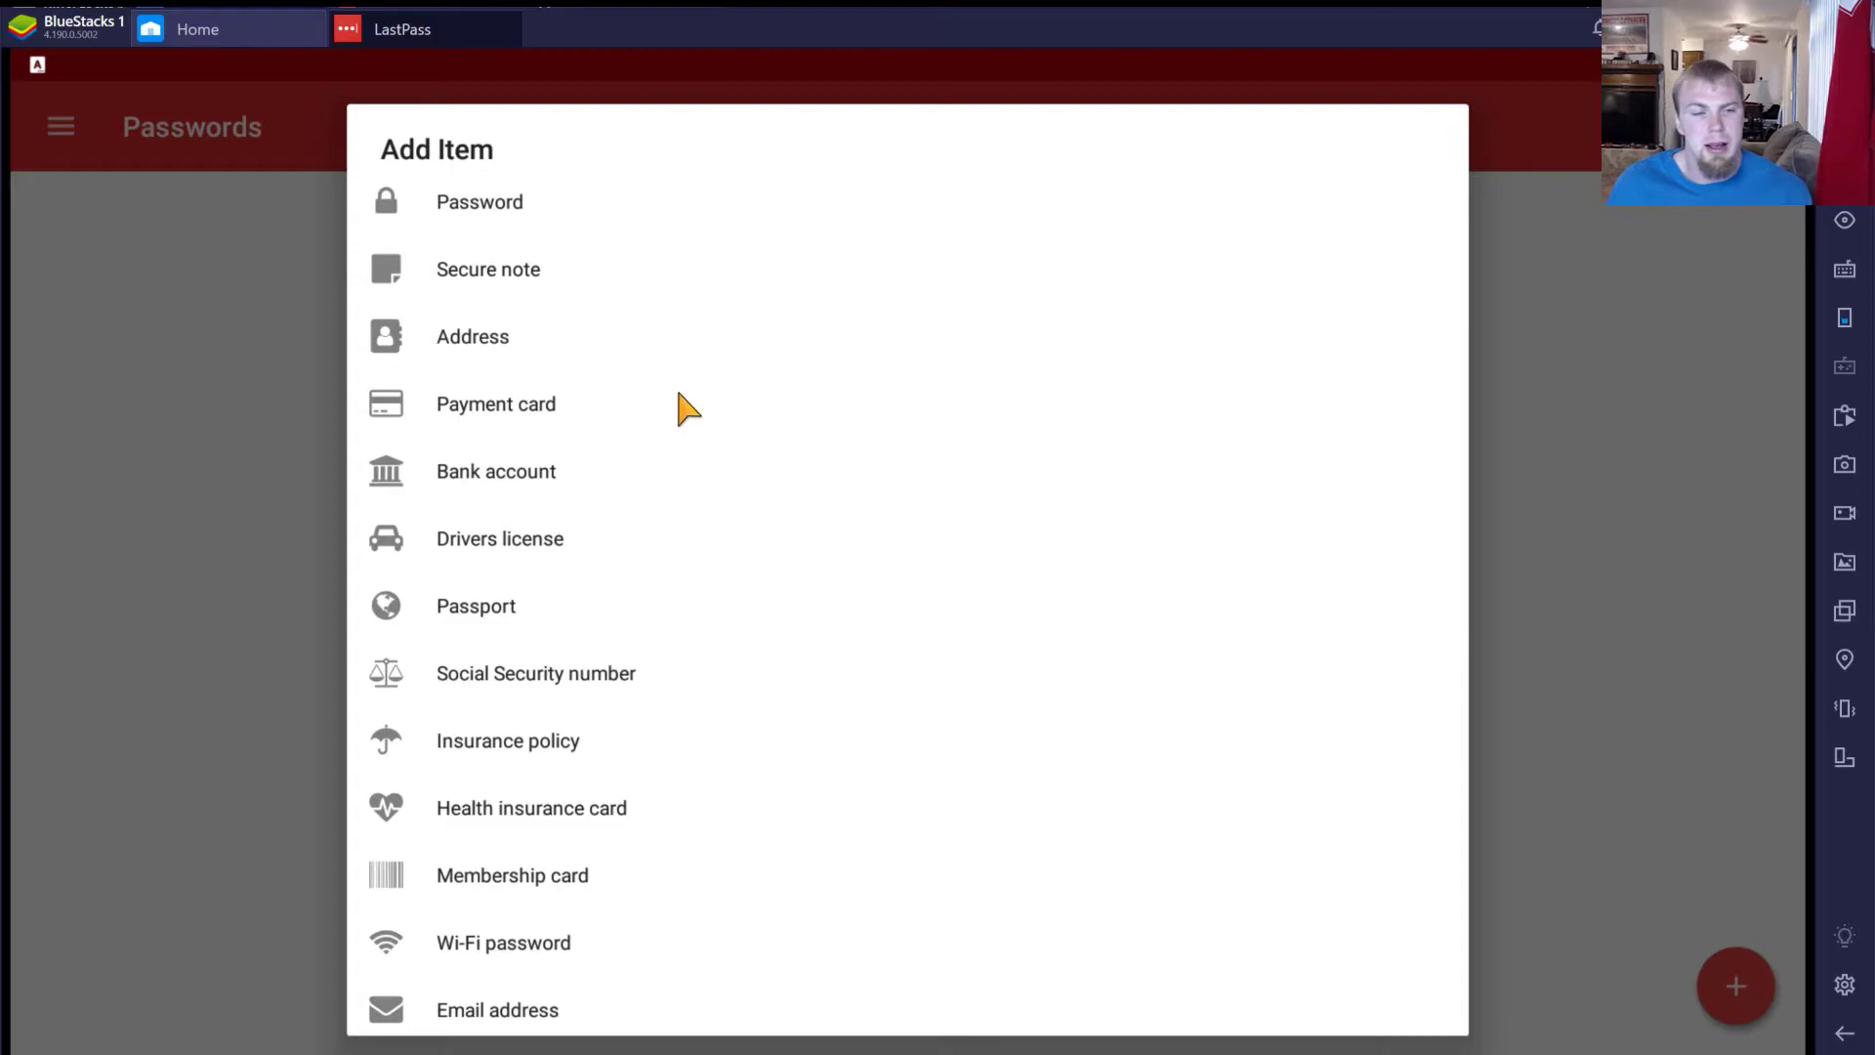
pyautogui.scroll(-5, 674, 390)
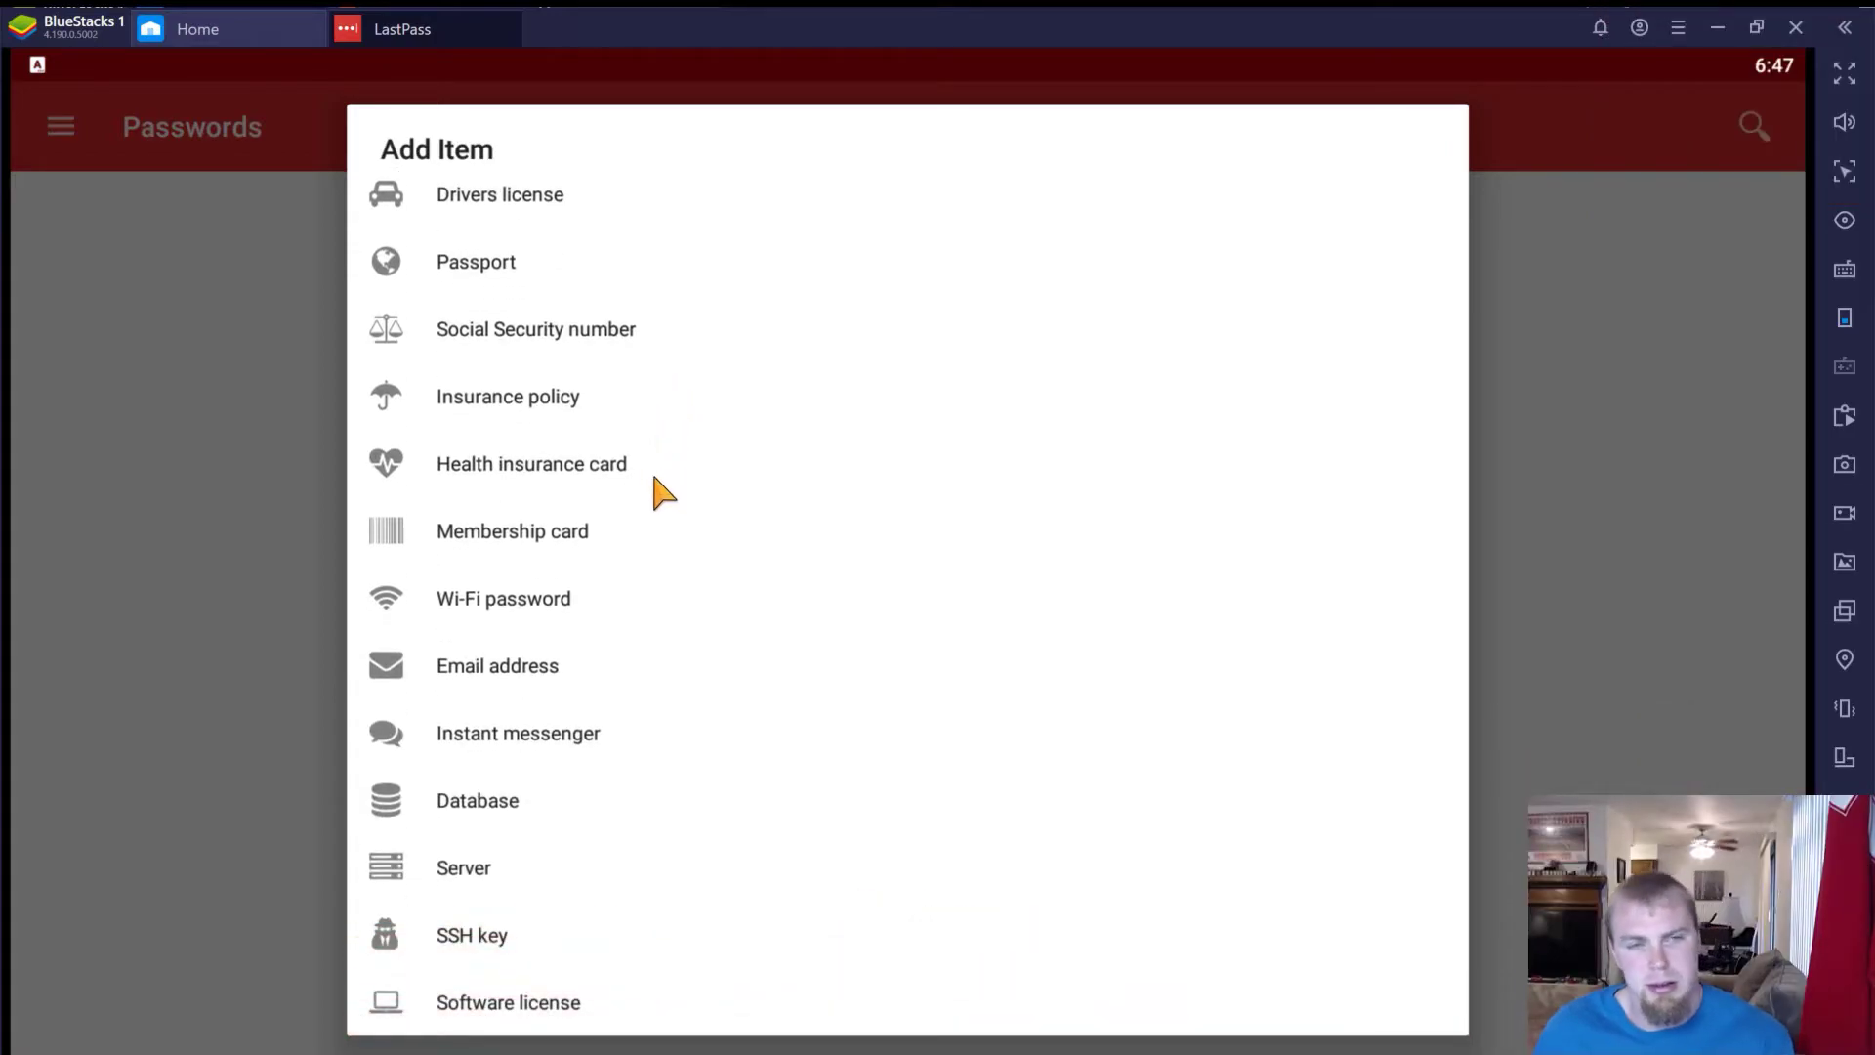
pyautogui.scroll(4, 742, 430)
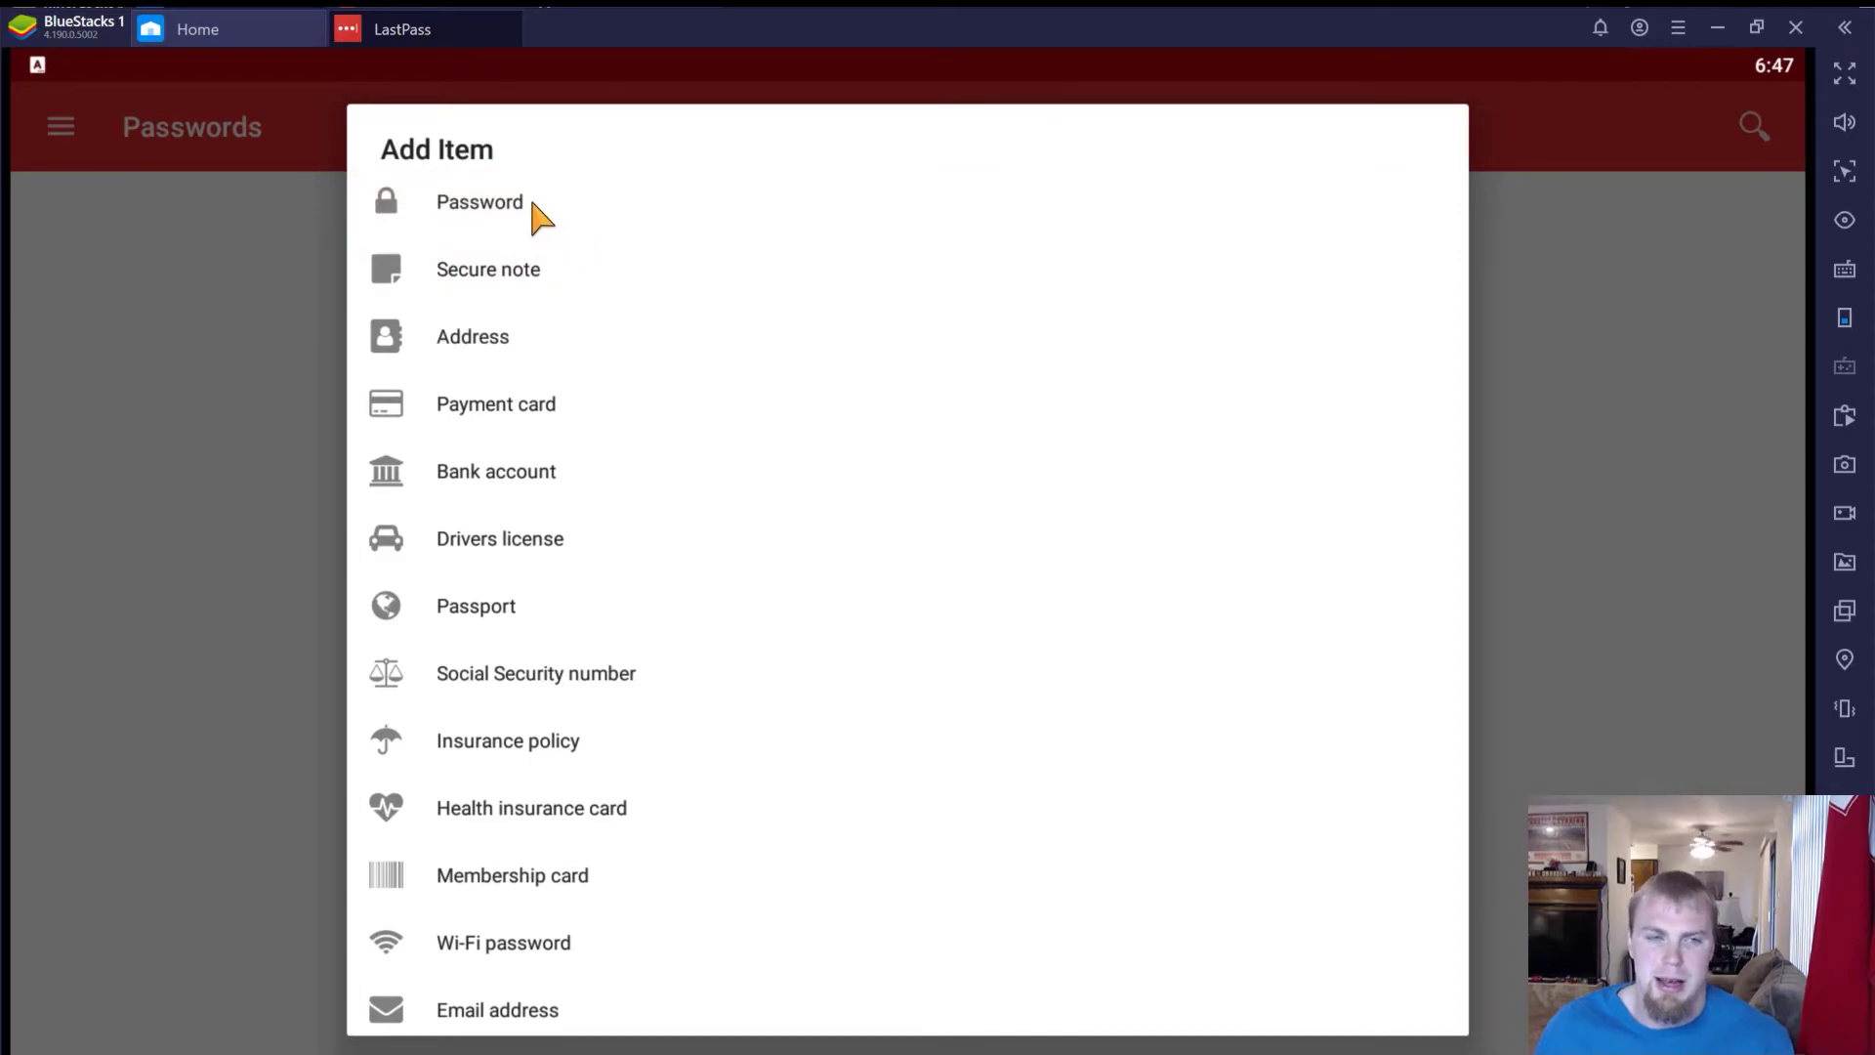
pyautogui.click(532, 202)
pyautogui.write('espn')
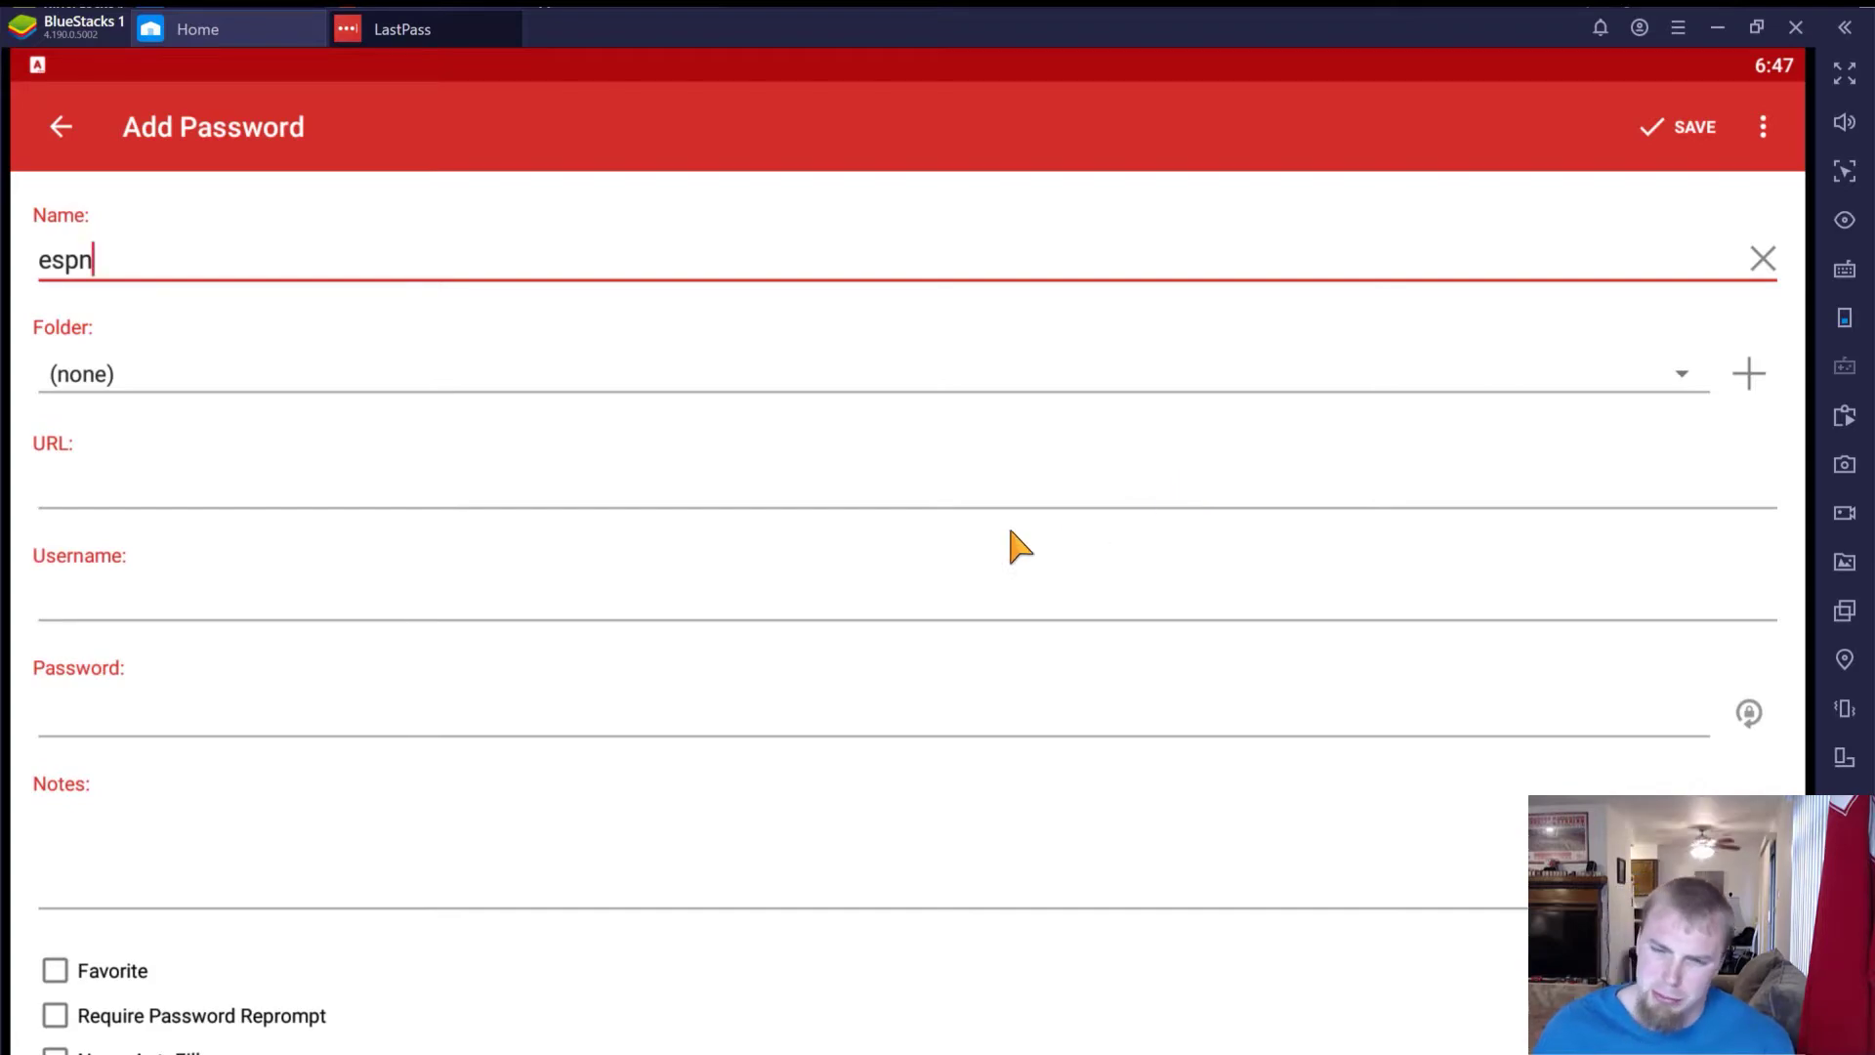
# Step: Enter espn.com as the entry's URL
pyautogui.click(625, 493)
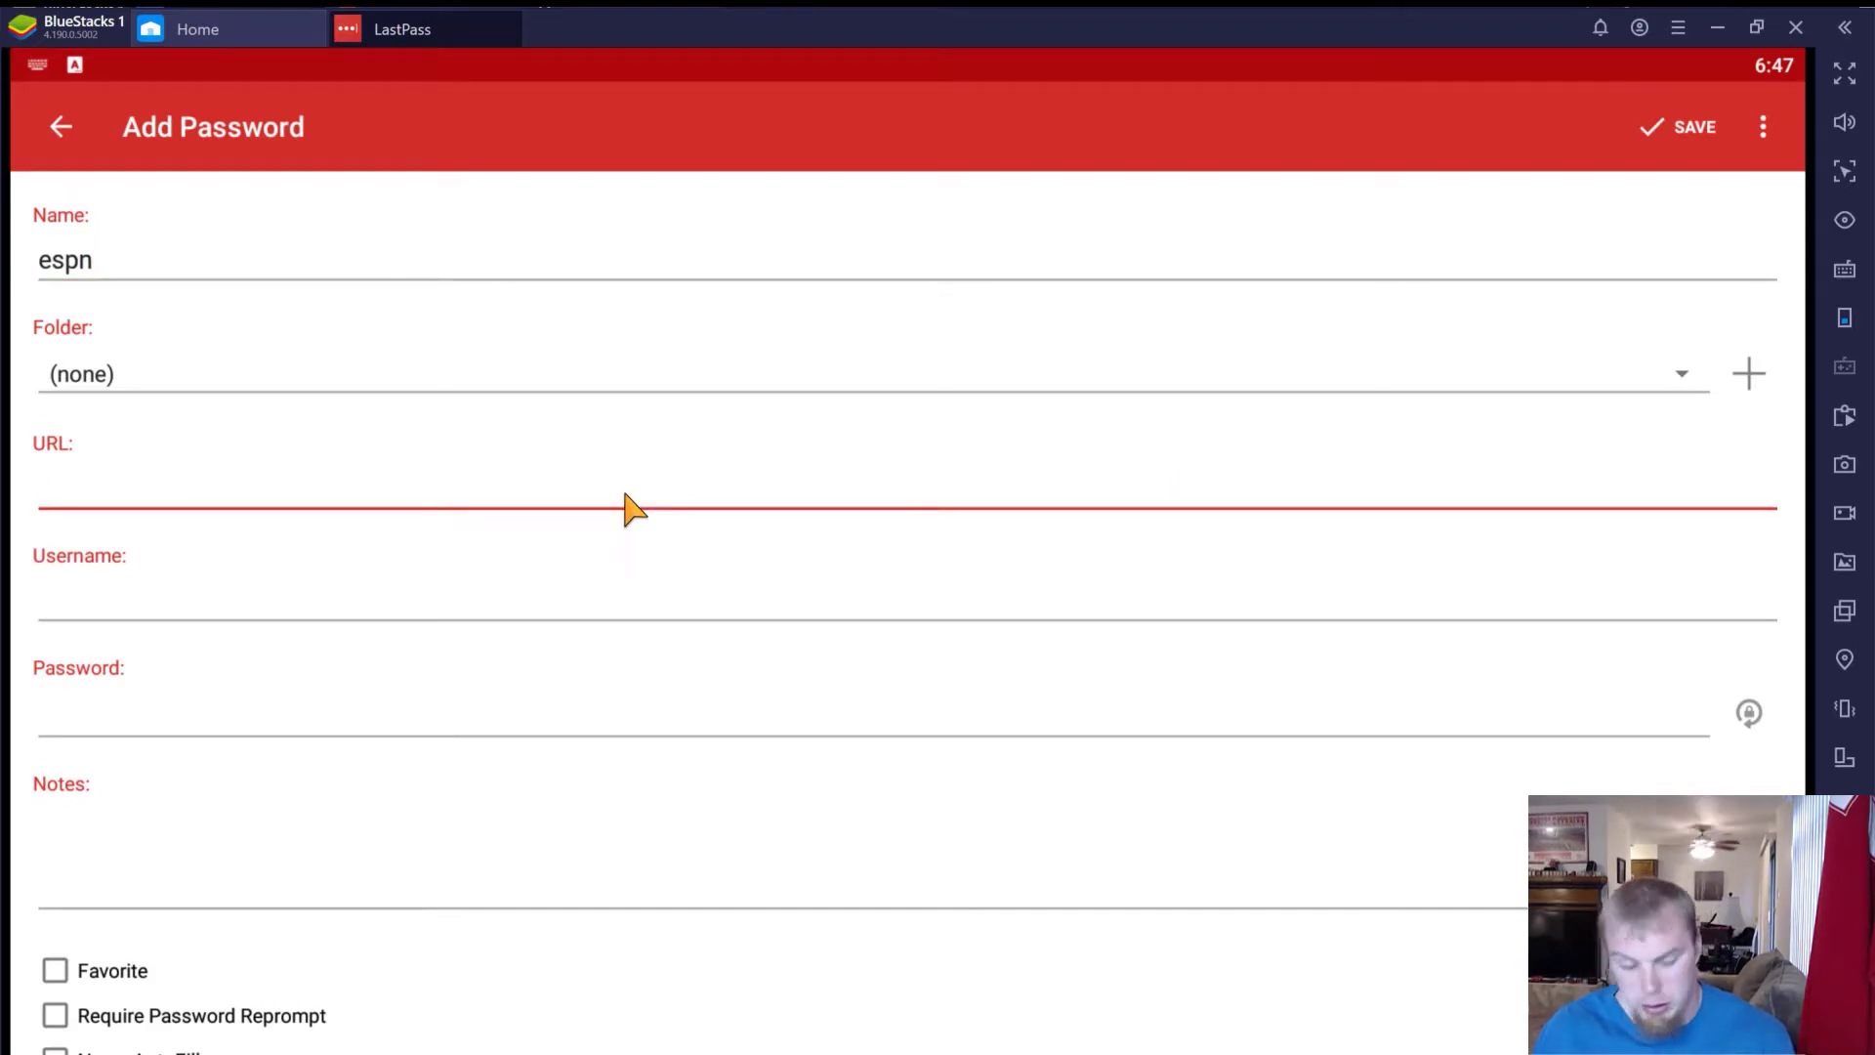
pyautogui.write('epsan')
pyautogui.press('BackSpace')
pyautogui.press('BackSpace')
pyautogui.press('BackSpace')
pyautogui.write('s')
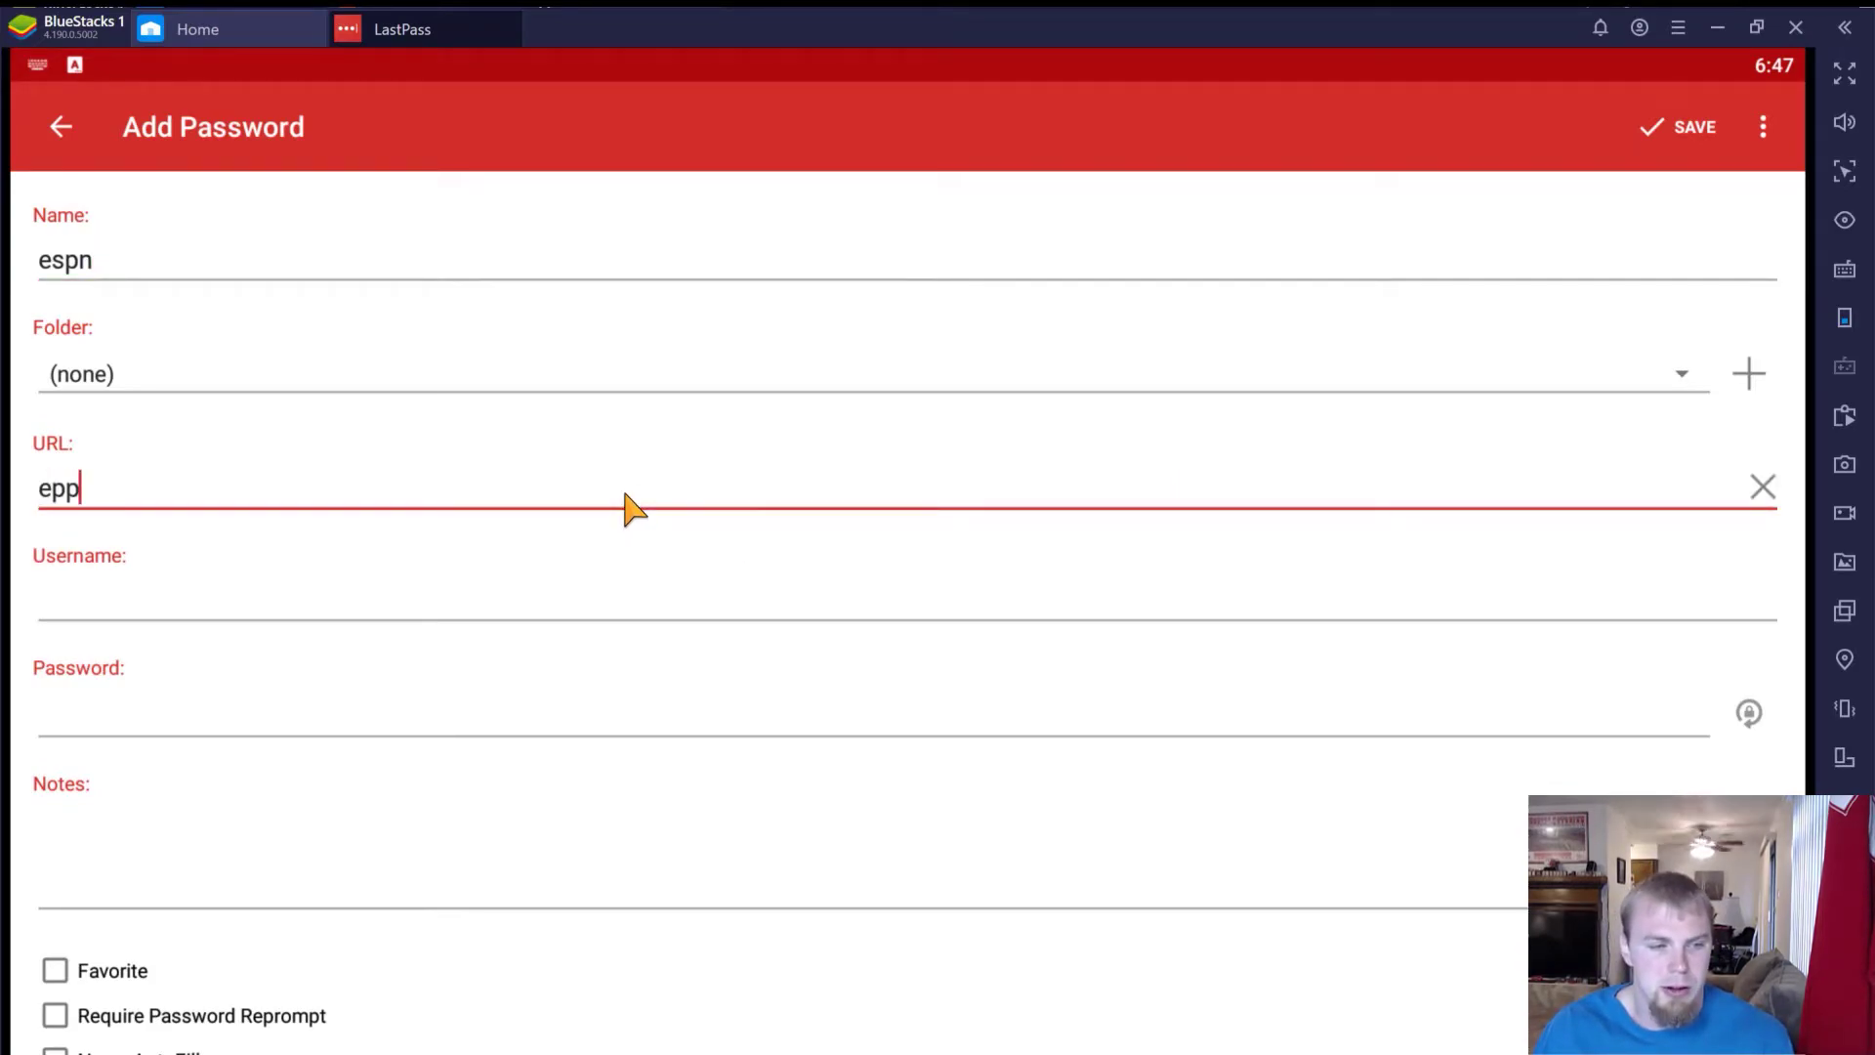
pyautogui.press('BackSpace')
pyautogui.press('BackSpace')
pyautogui.write('spn.com')
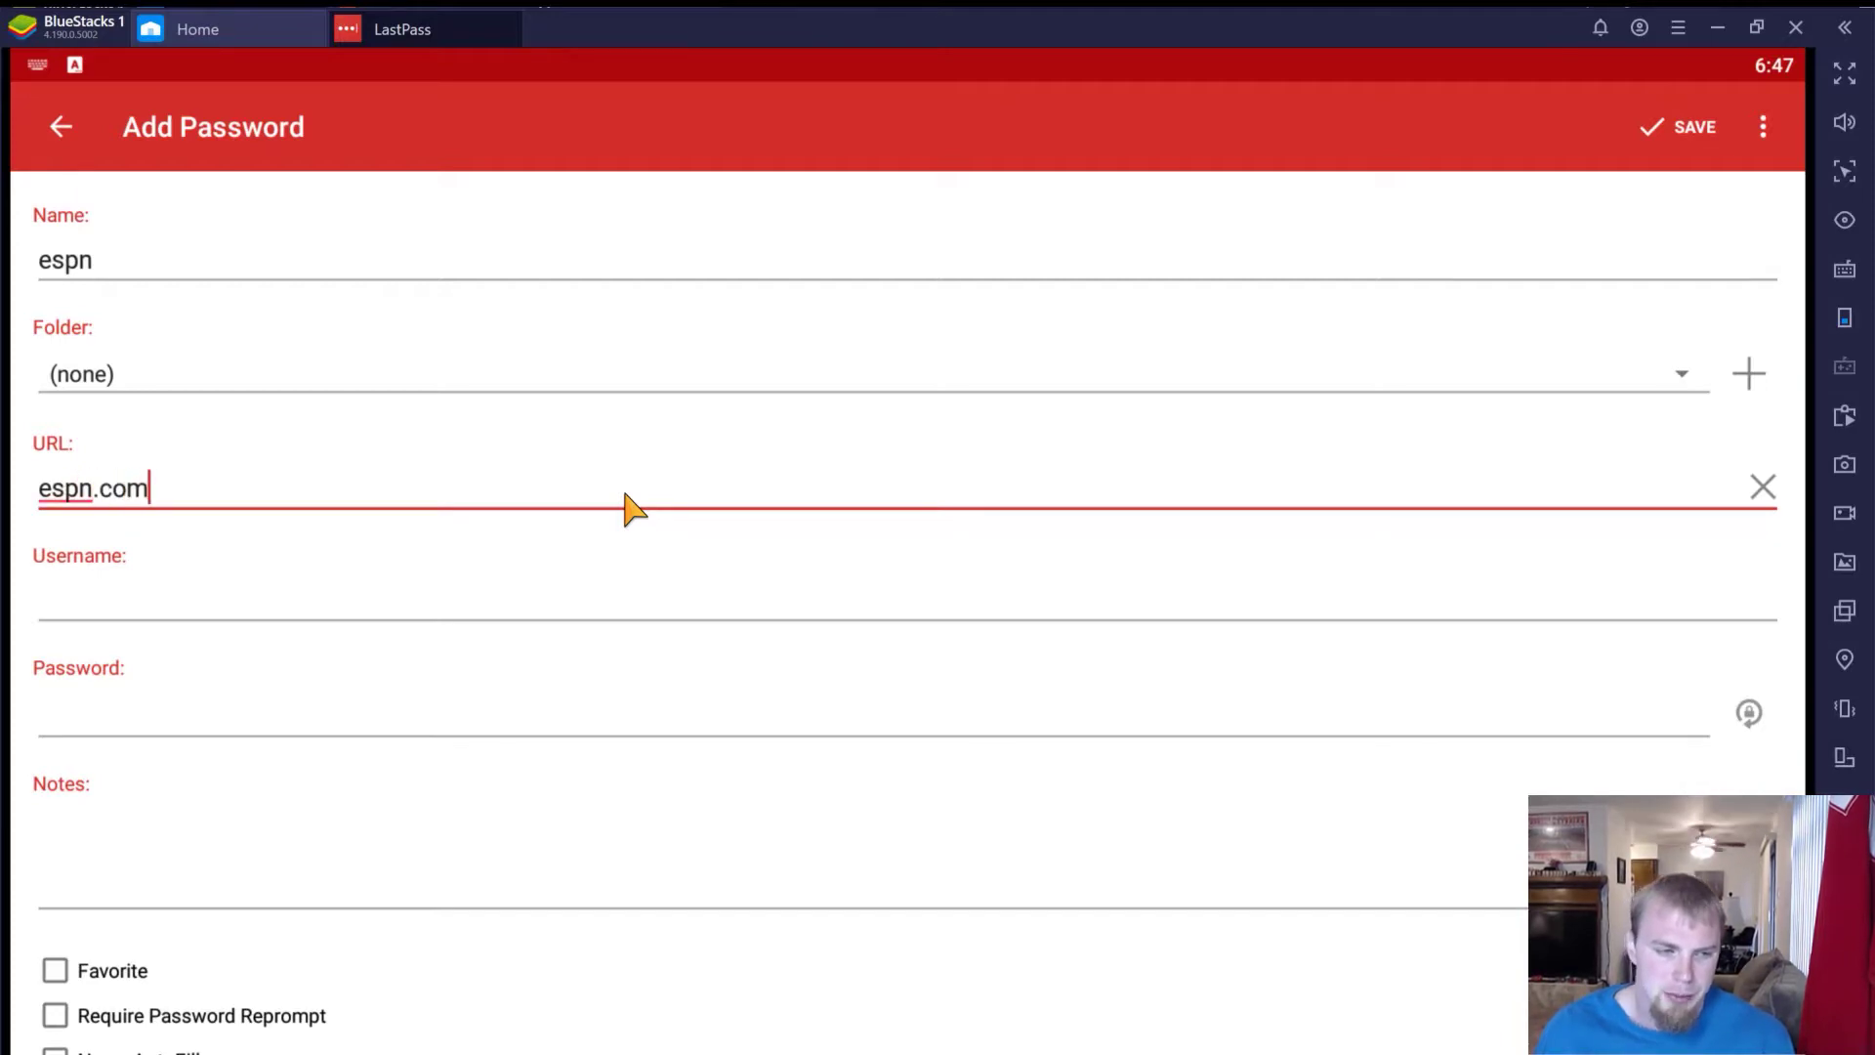
# Step: Paste the account's e-mail address into the Username field
pyautogui.click(705, 591)
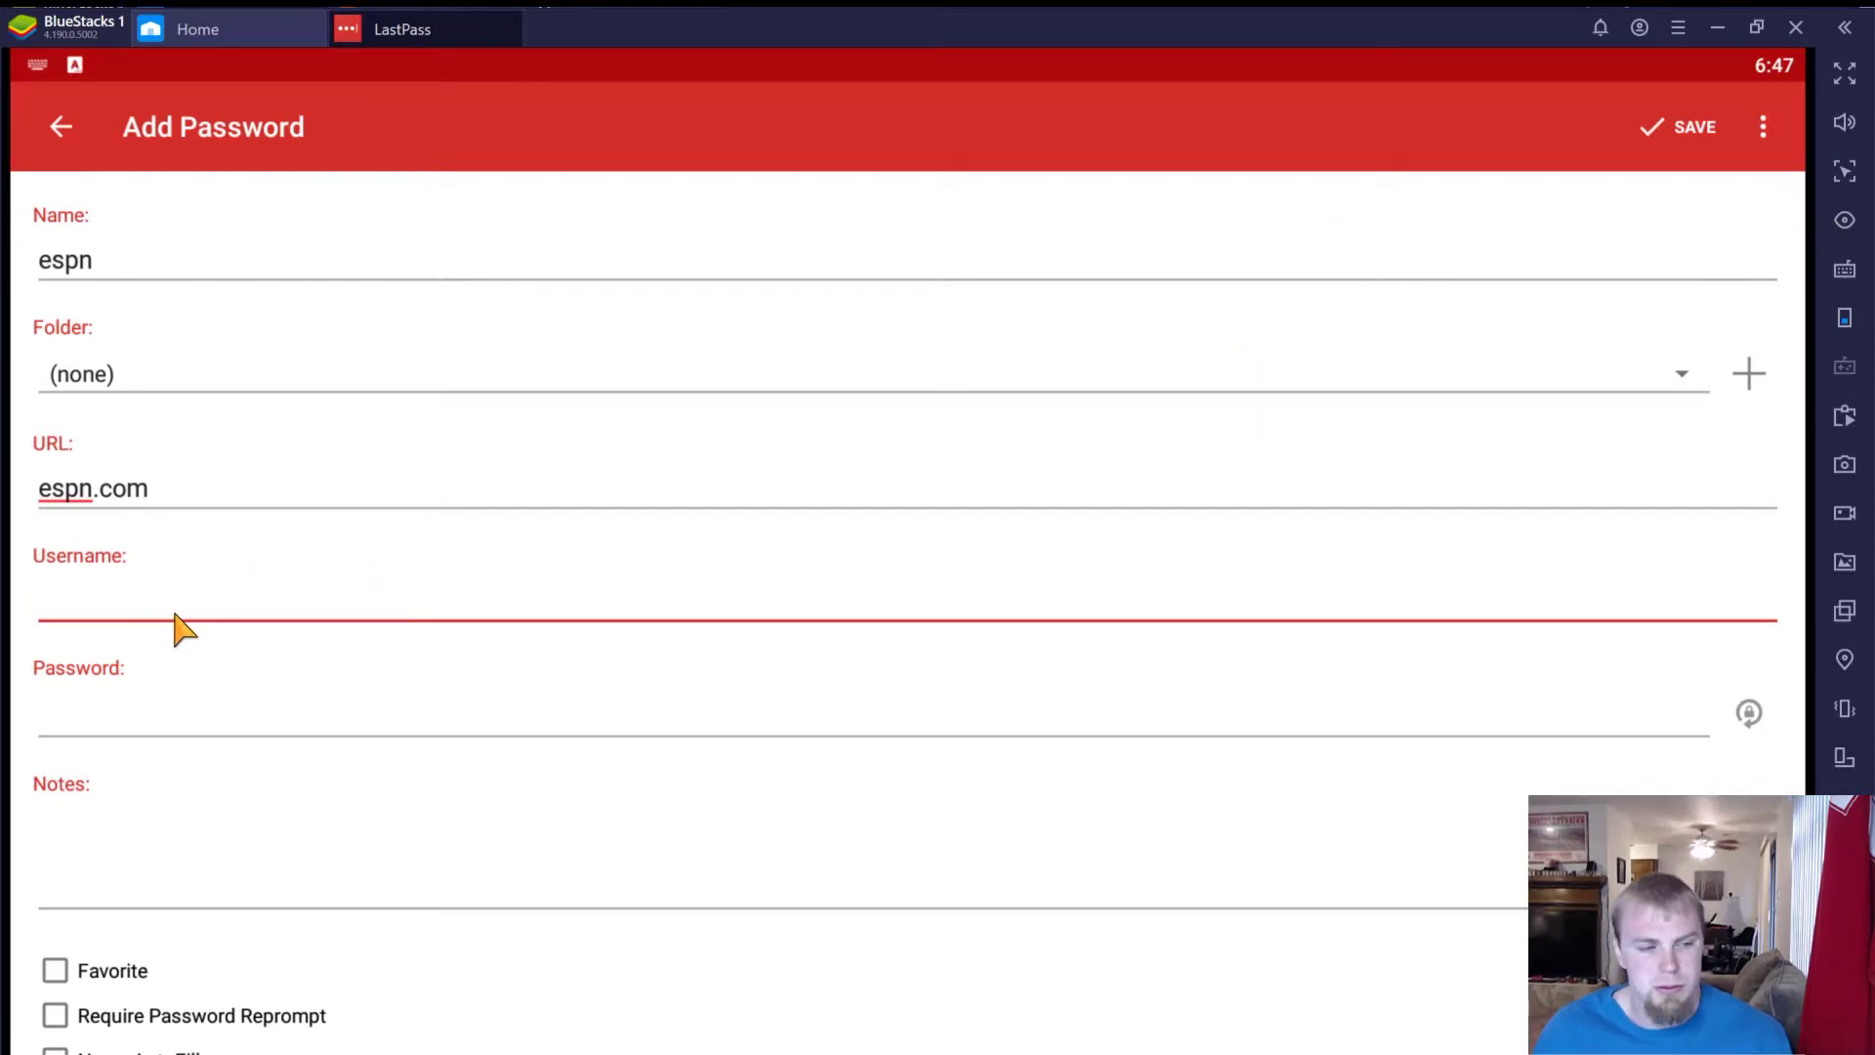
pyautogui.hotkey('ctrl', 'v')
pyautogui.click(344, 728)
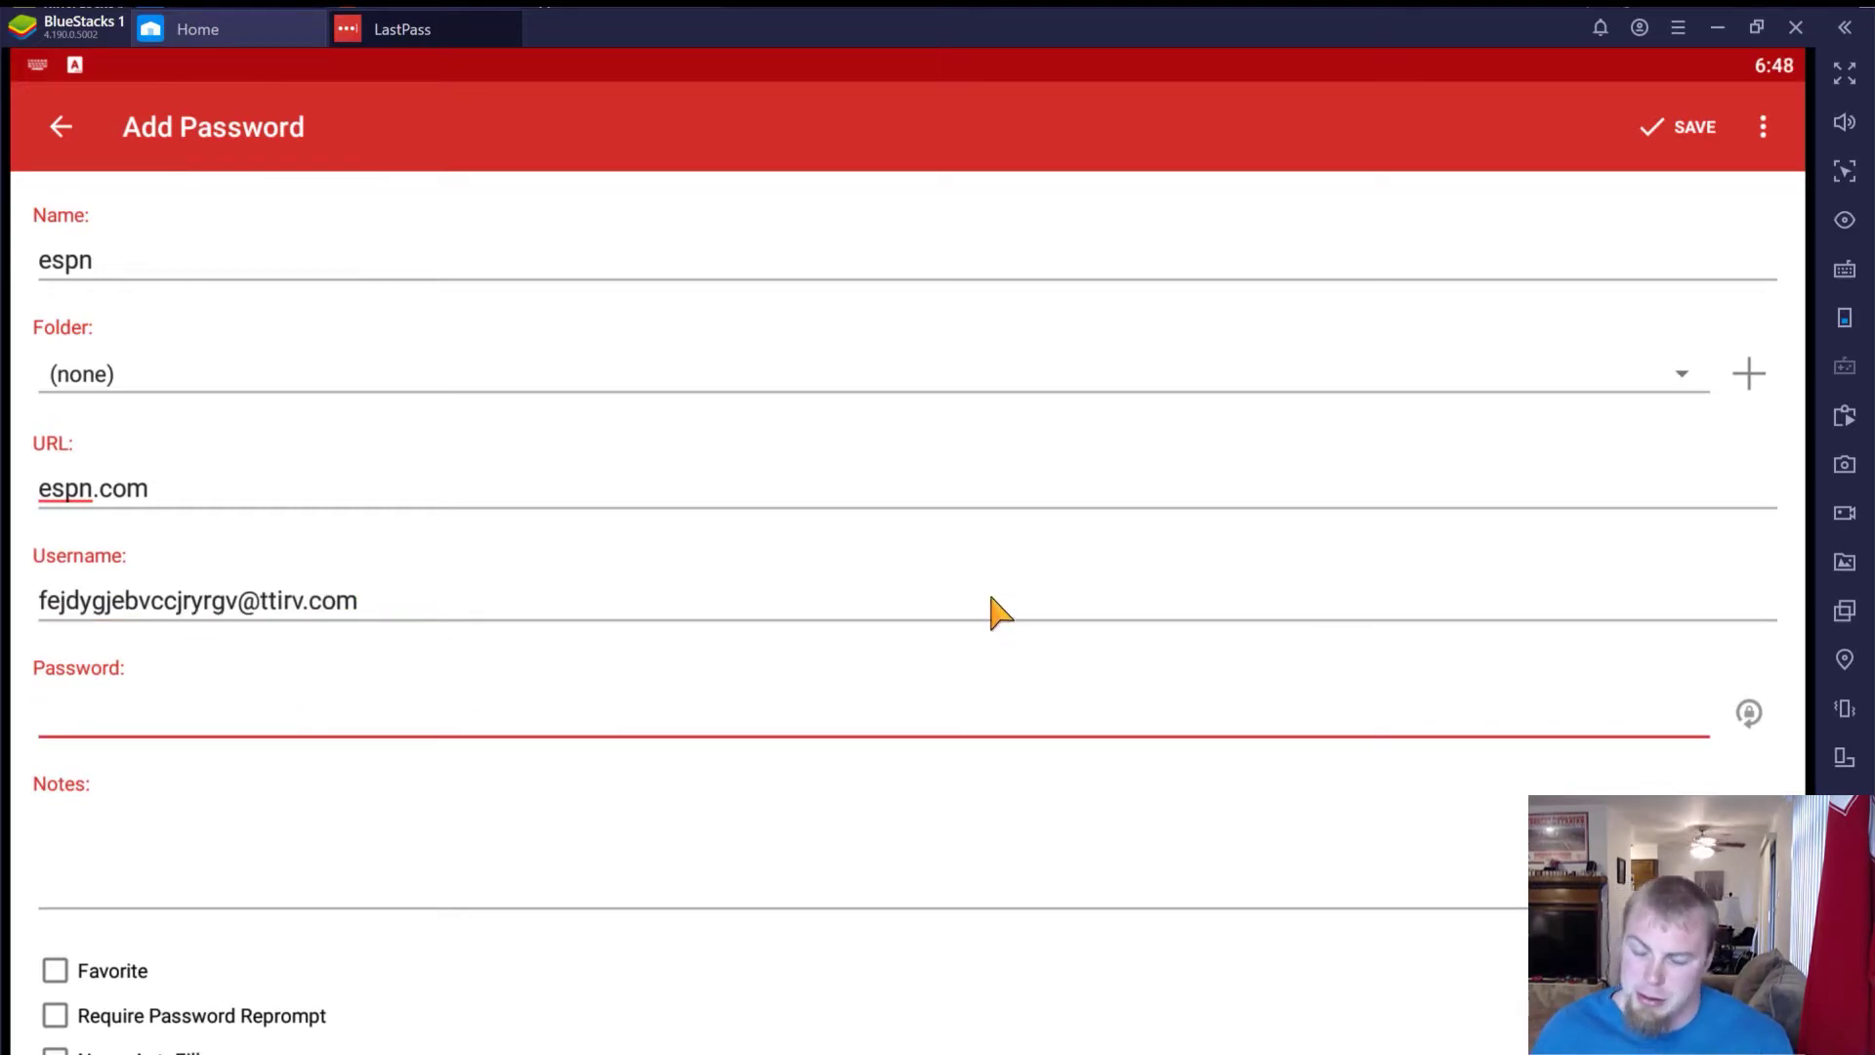
# Step: Generate a 128-character password and expand the character-type settings
pyautogui.click(1749, 714)
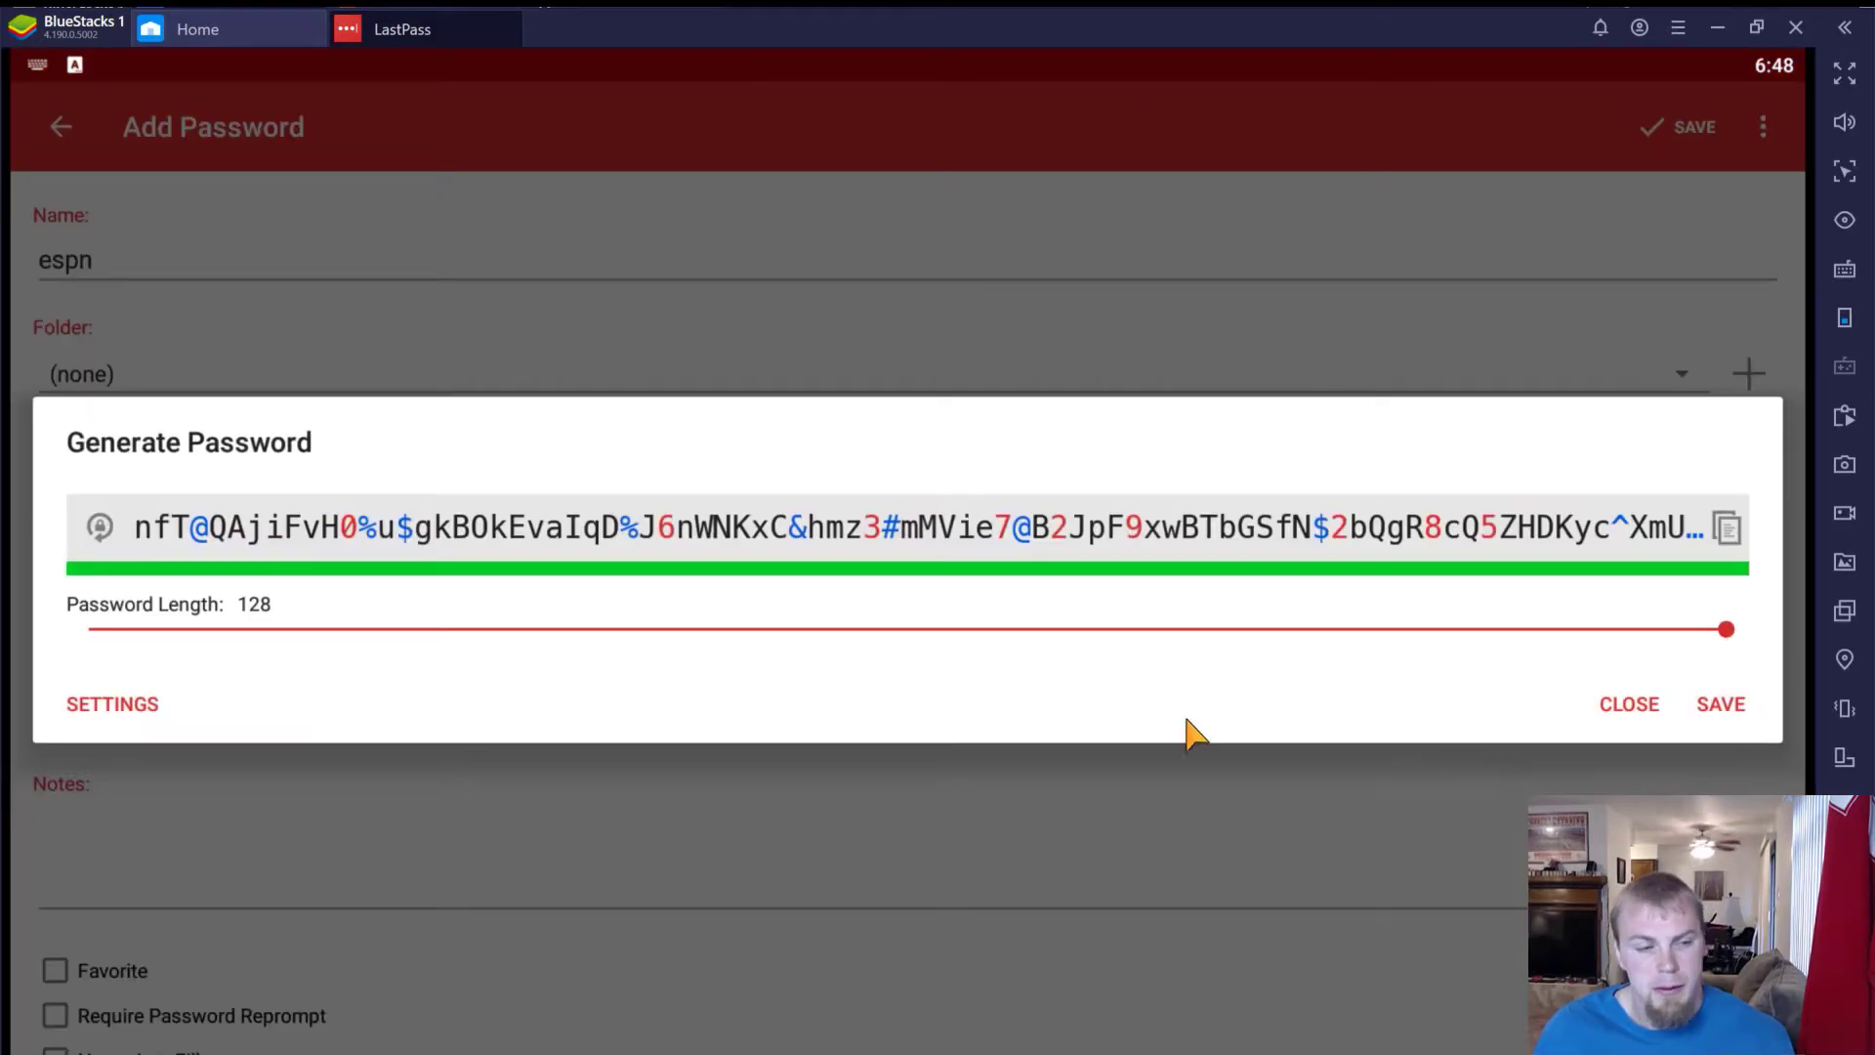
pyautogui.moveTo(1709, 630)
pyautogui.mouseDown()
pyautogui.moveTo(1535, 639)
pyautogui.moveTo(1710, 630)
pyautogui.mouseUp()
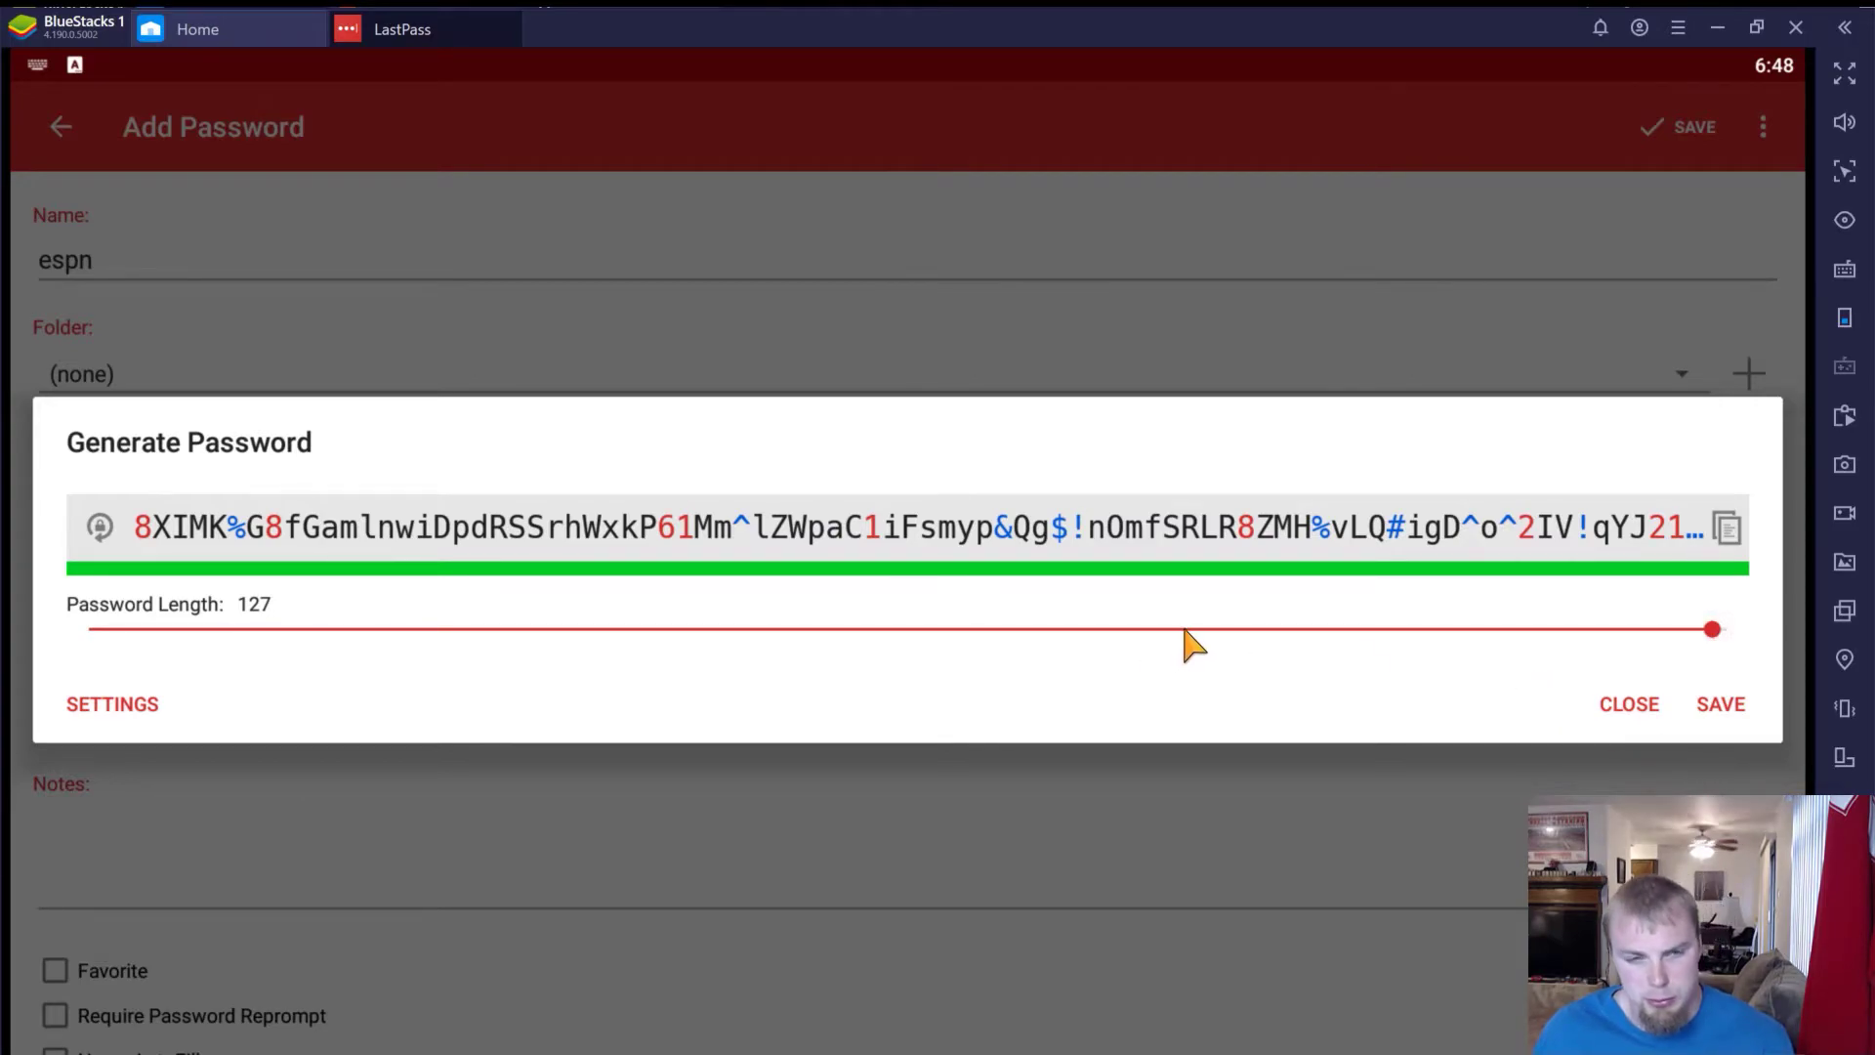
pyautogui.moveTo(1722, 627); pyautogui.dragTo(1736, 640)
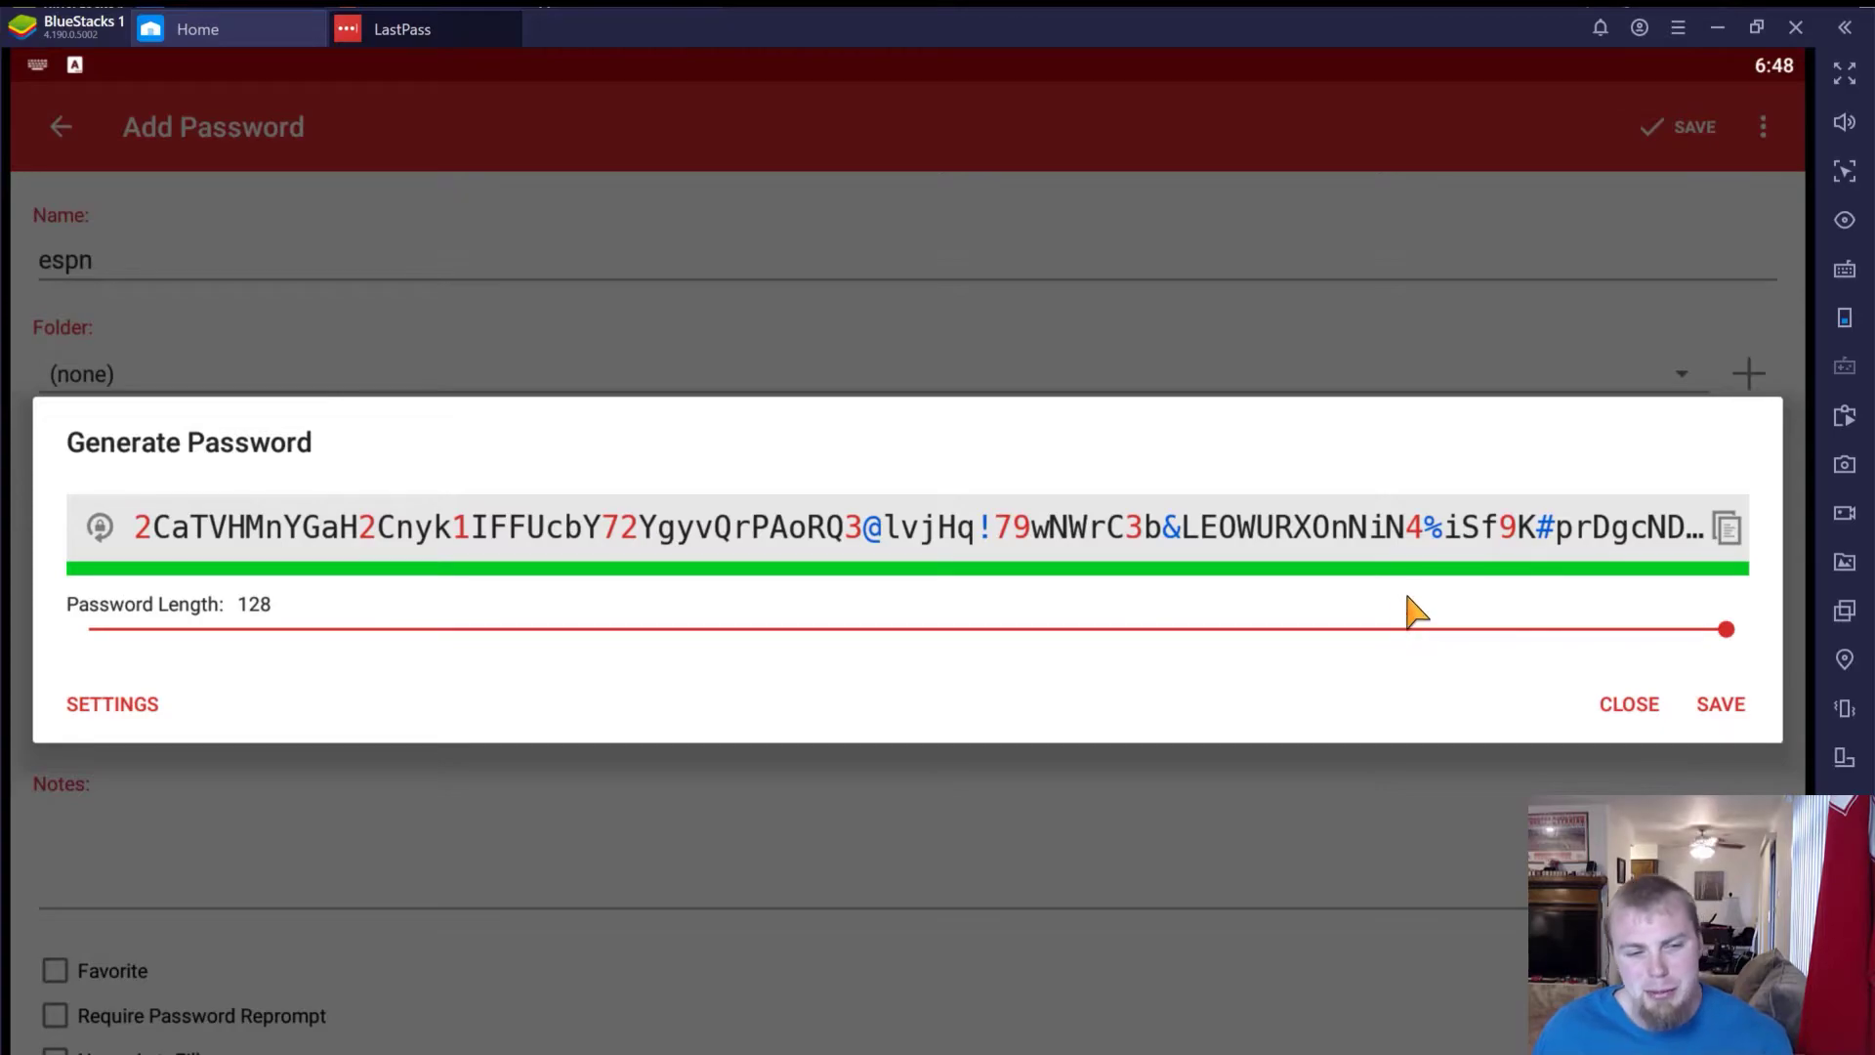
pyautogui.moveTo(266, 629); pyautogui.dragTo(1817, 537)
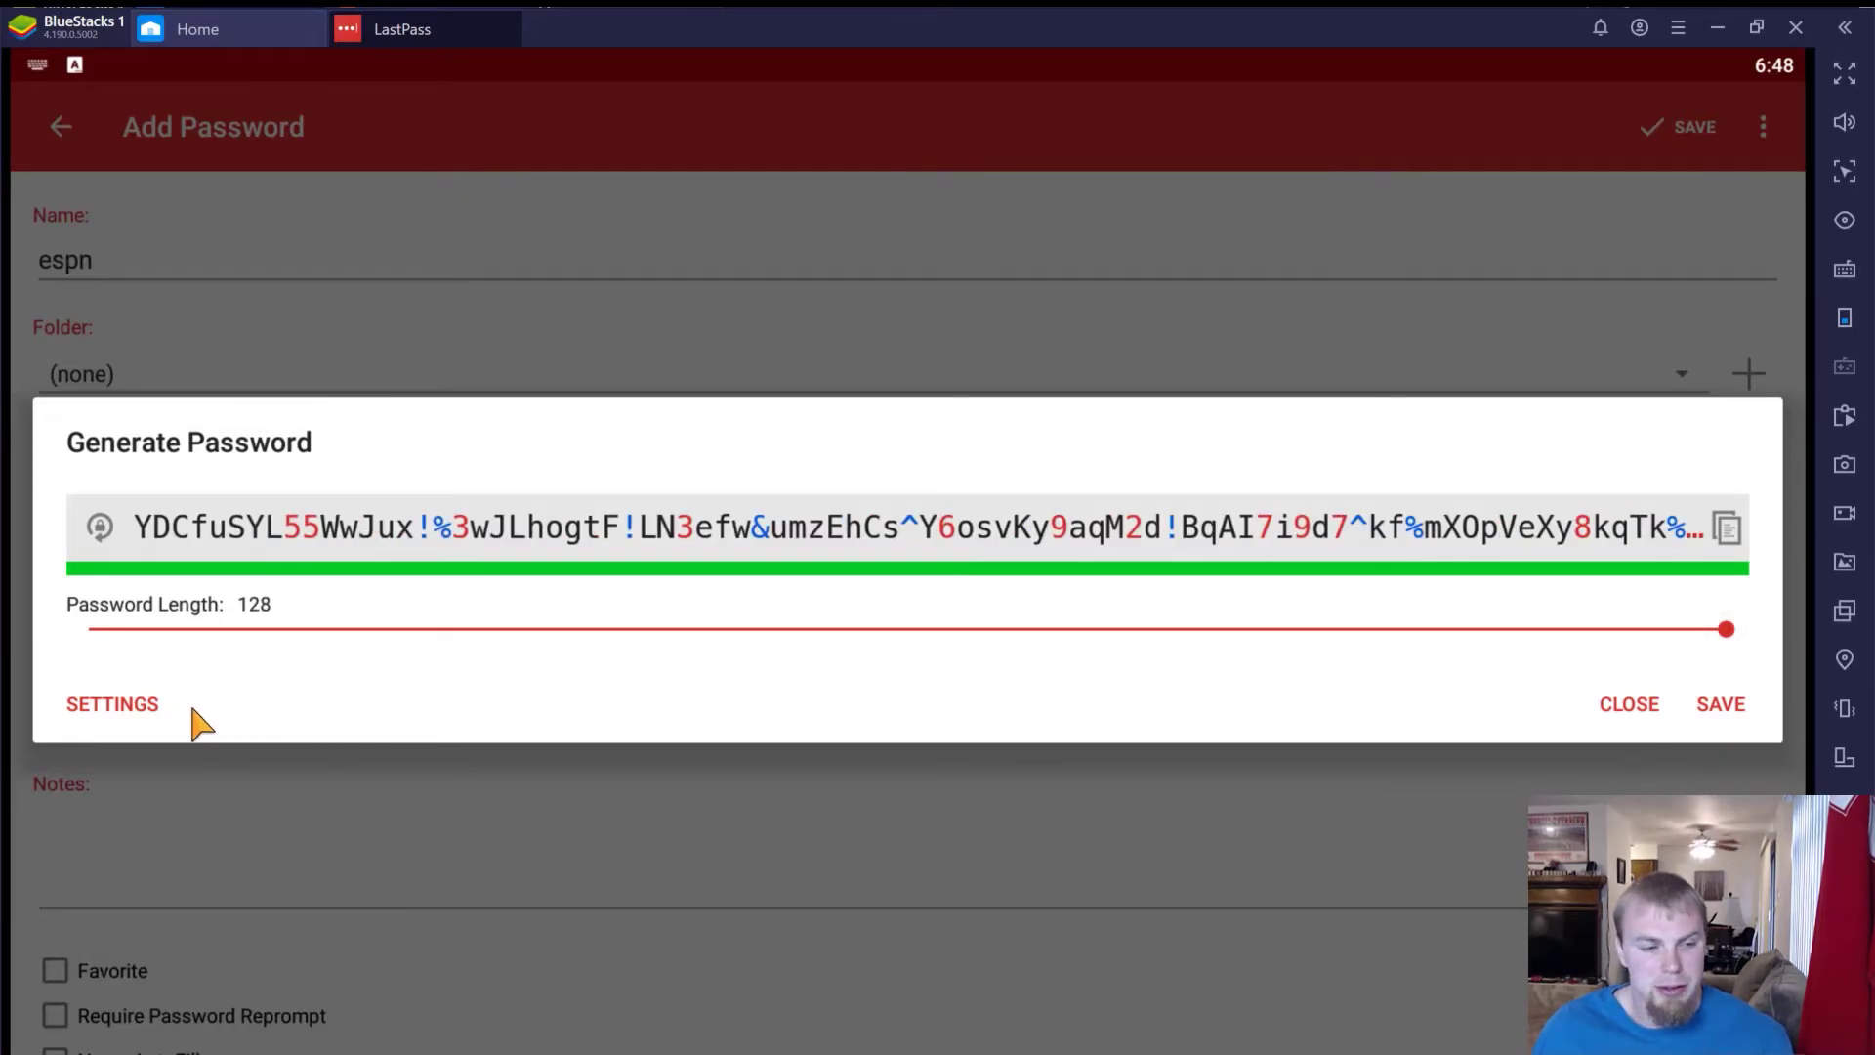
pyautogui.click(156, 707)
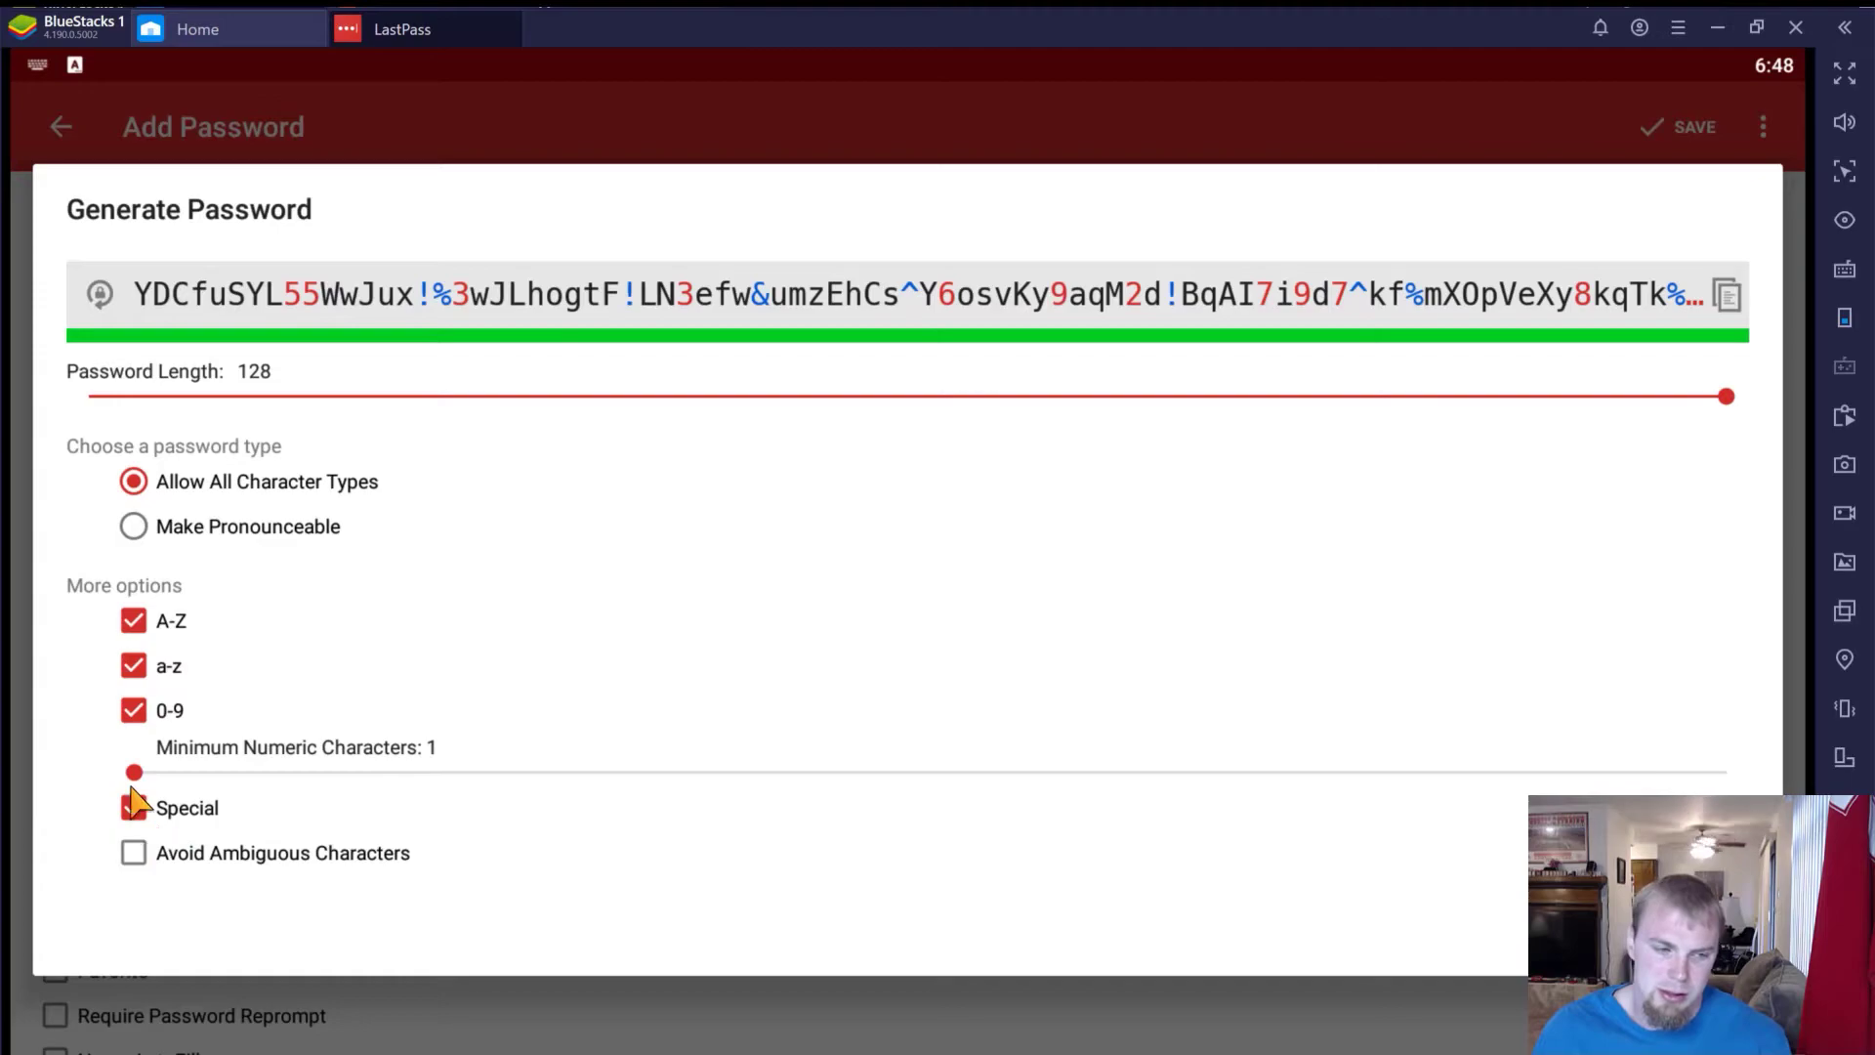
# Step: Keep A-Z, a-z, 0-9 and Special enabled and save the generated 128-character password
pyautogui.click(134, 711)
pyautogui.click(134, 668)
pyautogui.click(134, 711)
pyautogui.click(134, 668)
pyautogui.click(134, 711)
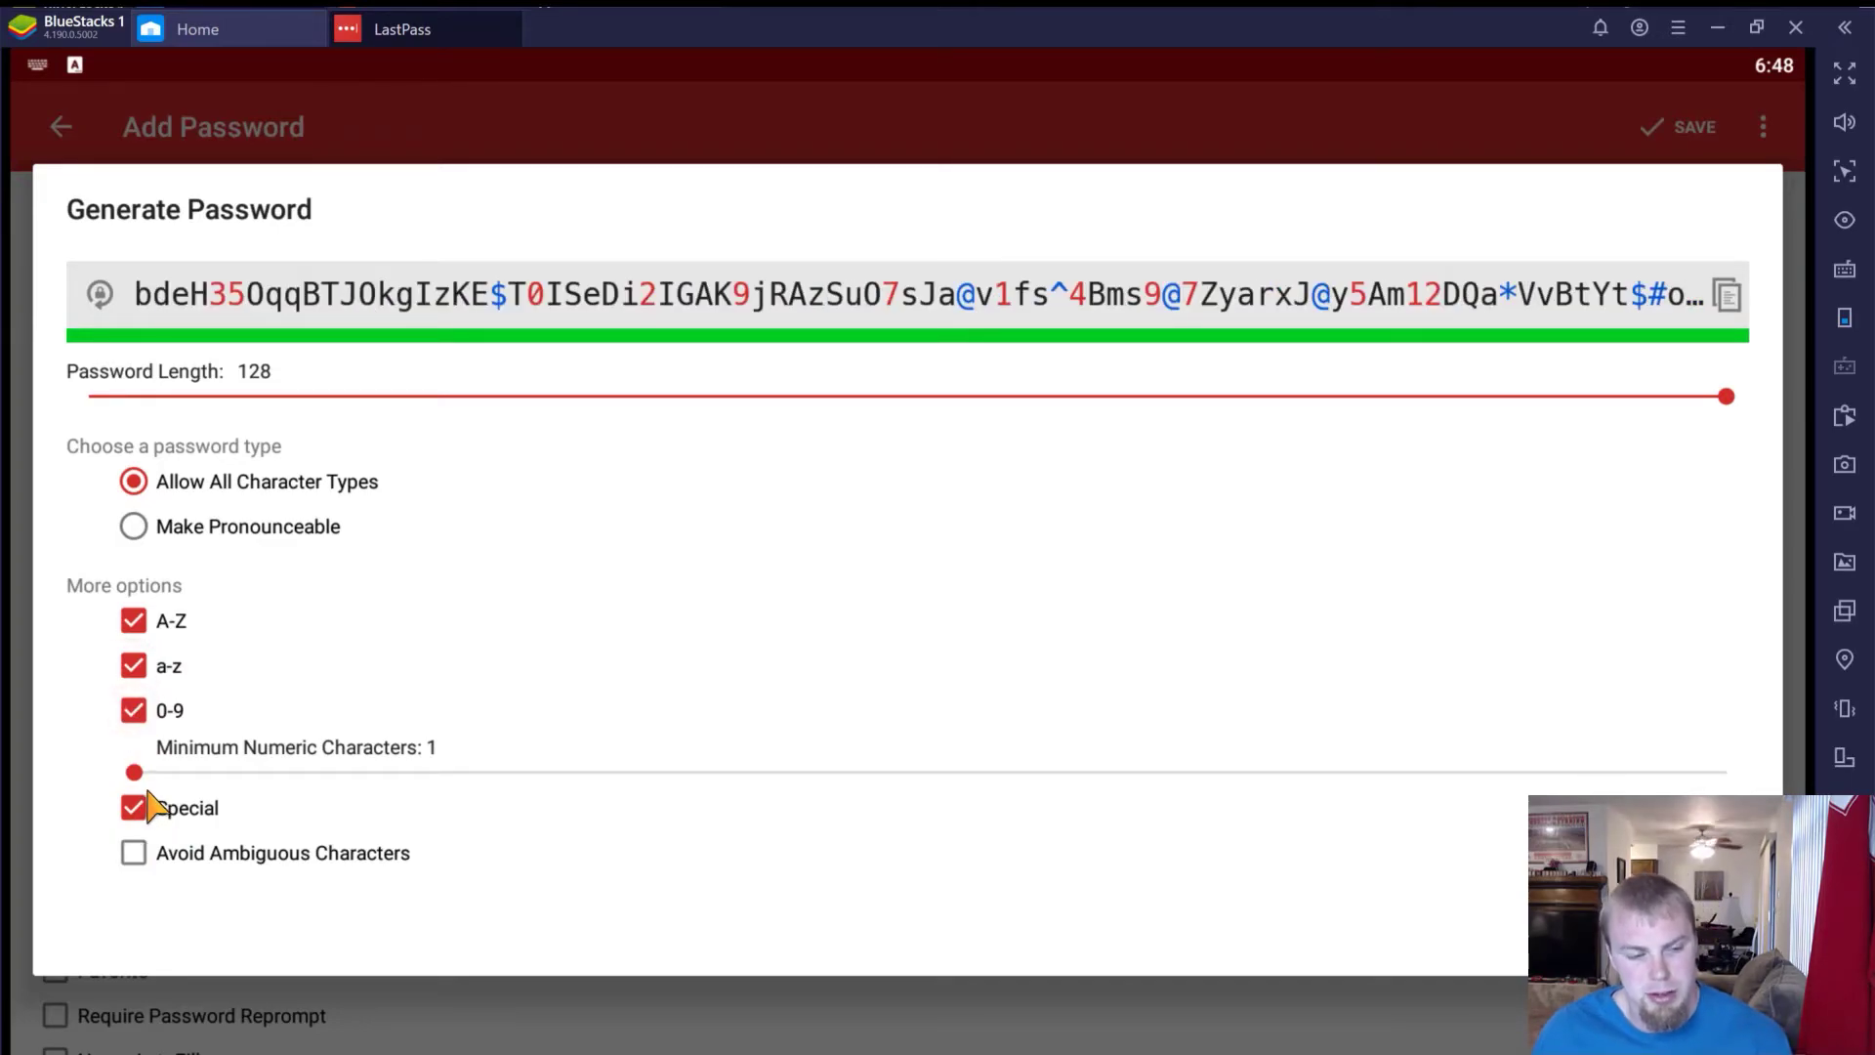
pyautogui.click(134, 809)
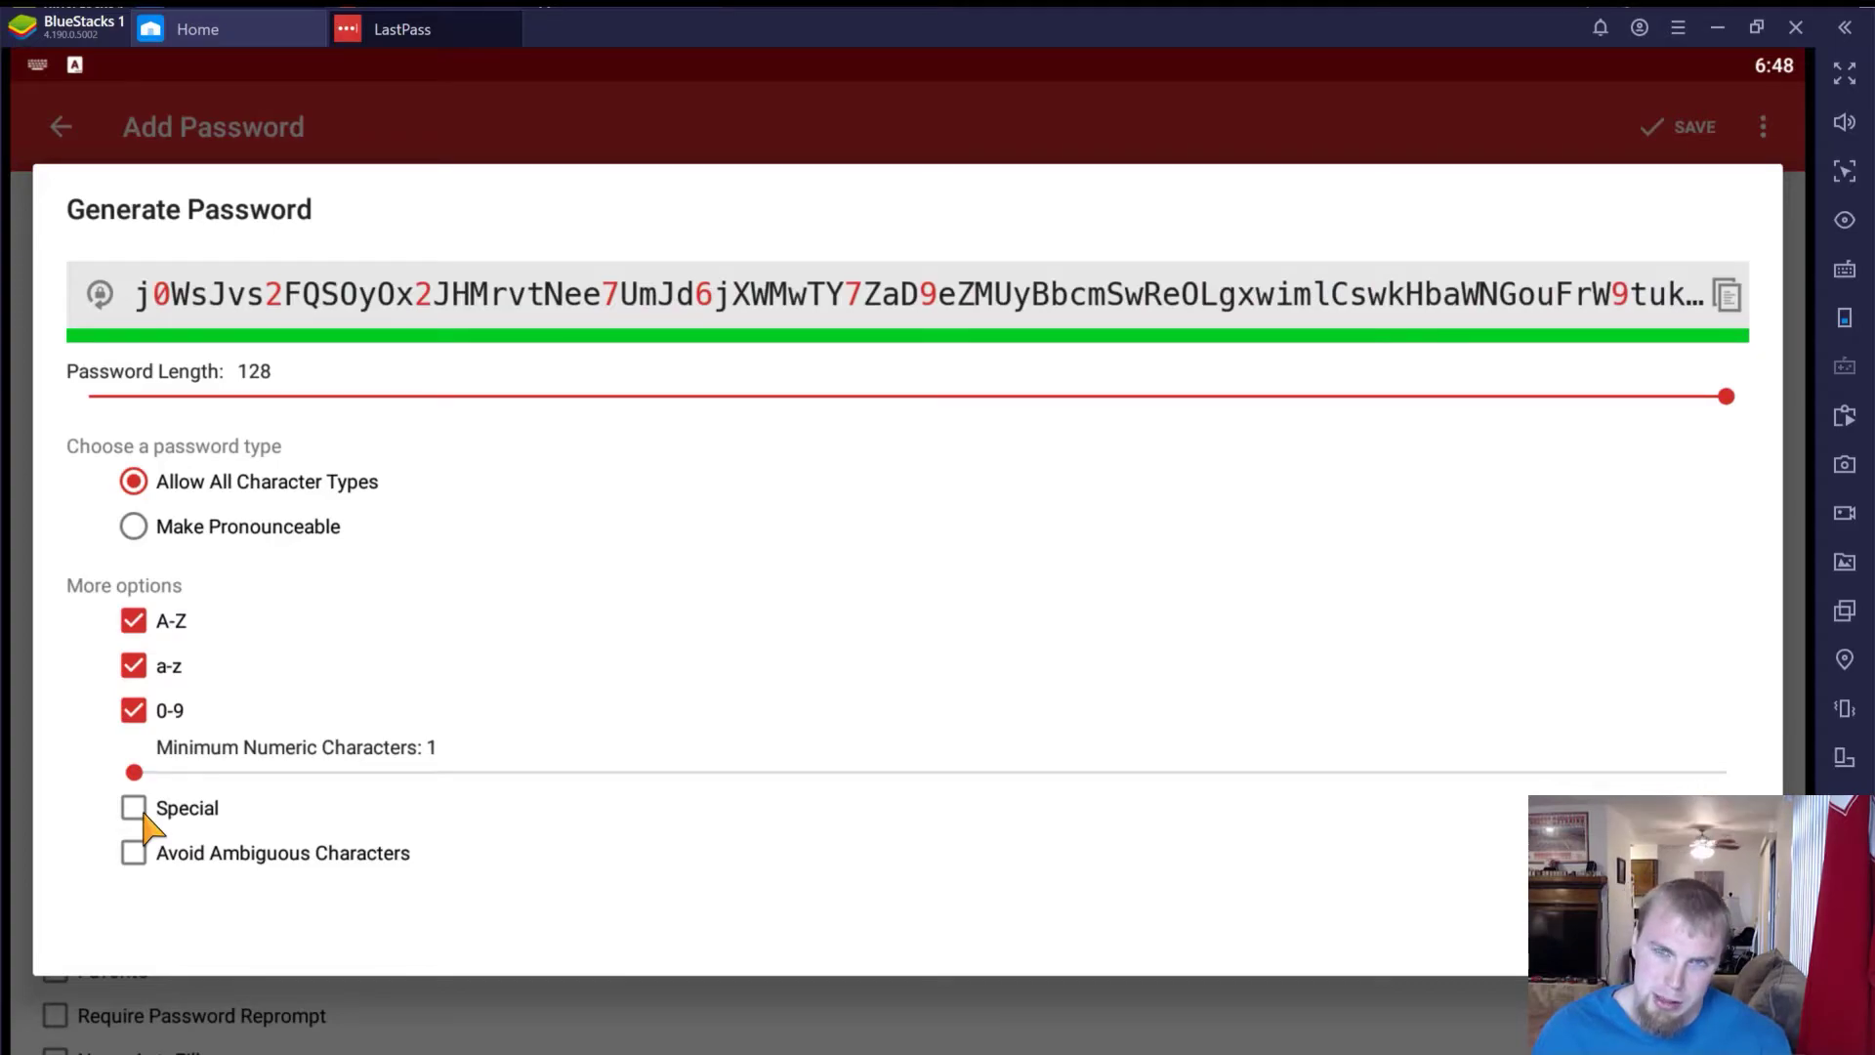
pyautogui.click(138, 811)
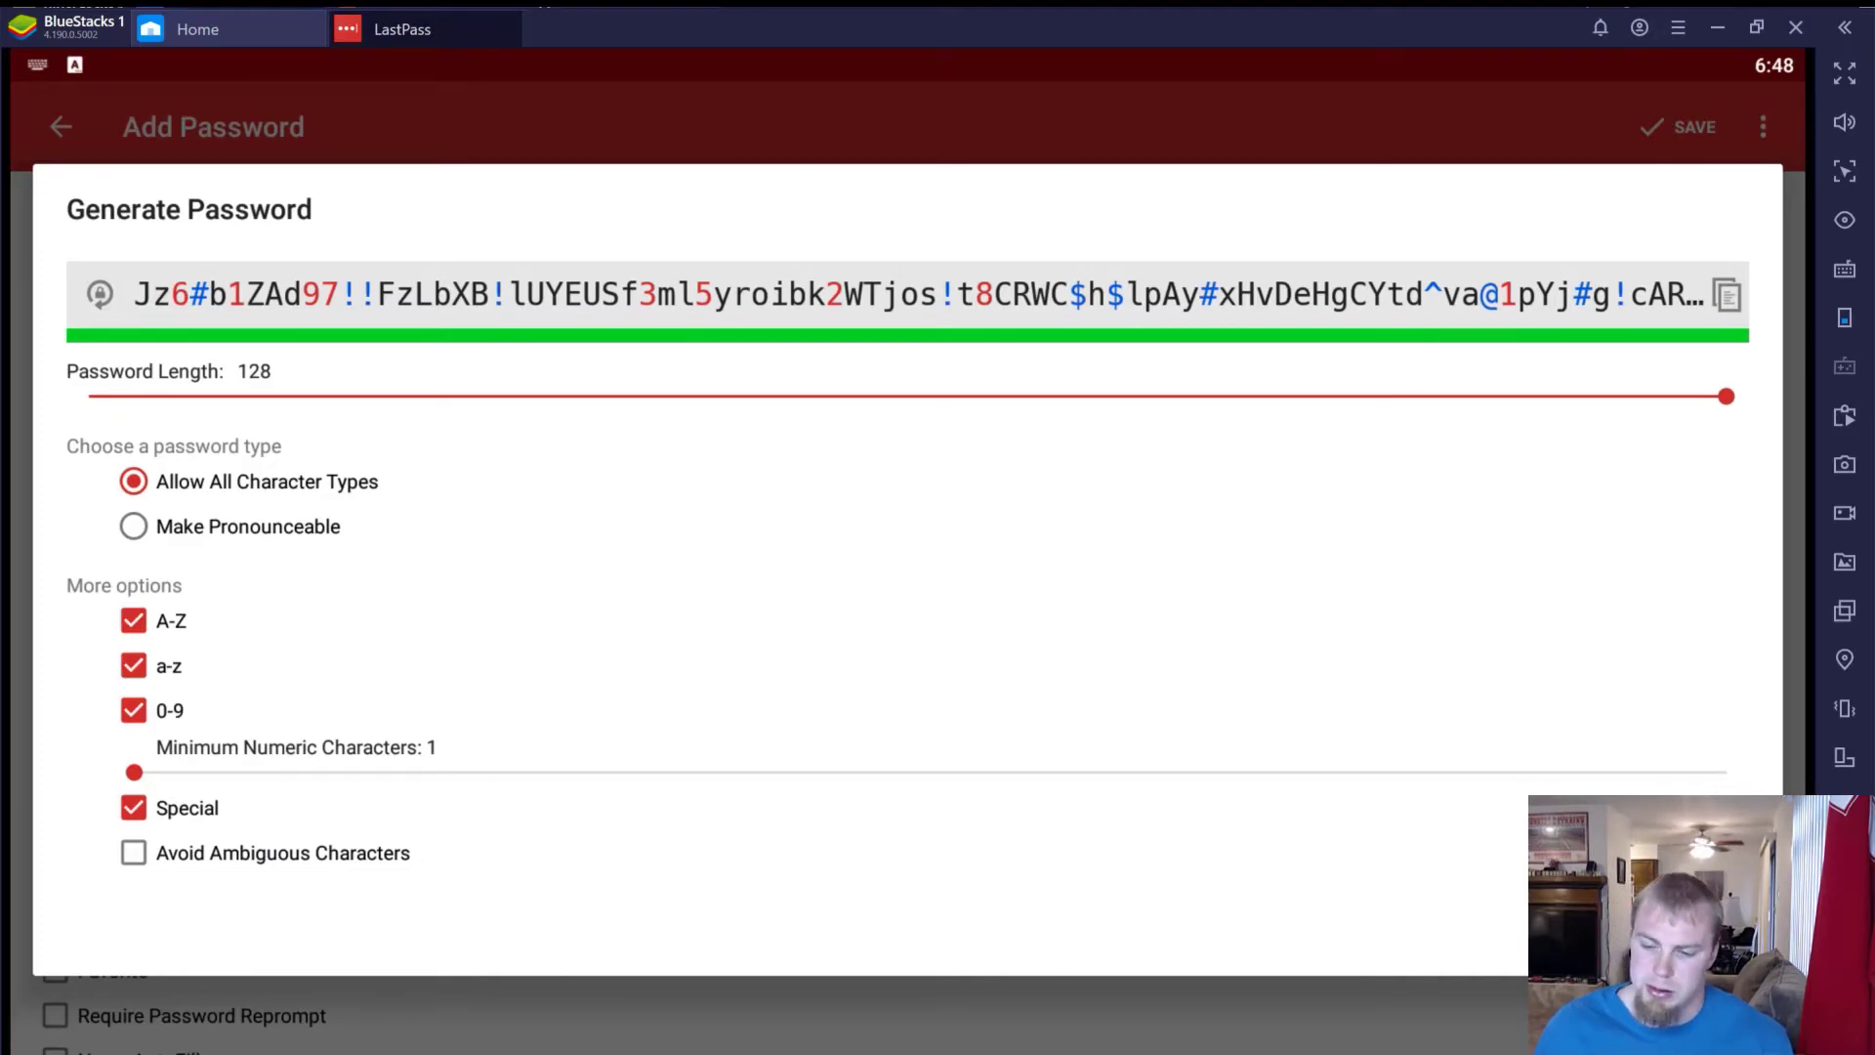
pyautogui.click(1699, 937)
pyautogui.scroll(-1, 954, 611)
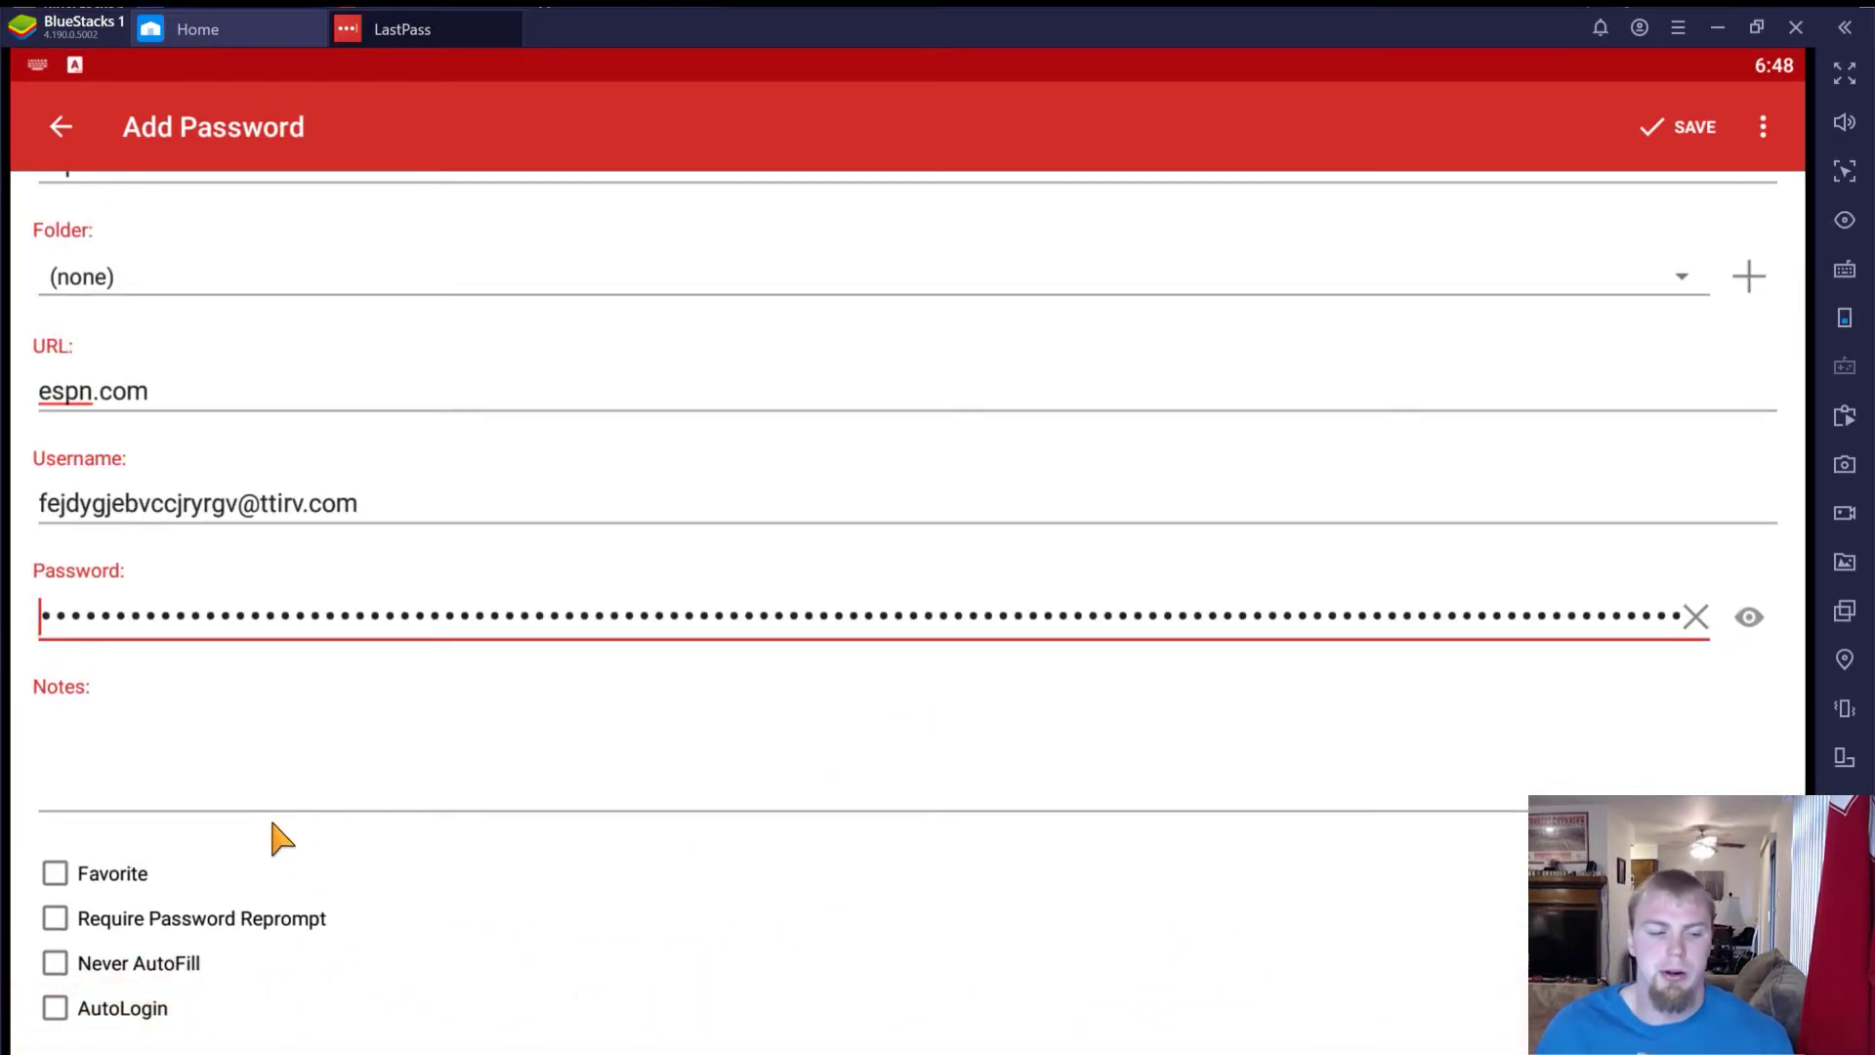
# Step: Enable Require Password Reprompt and save the espn entry
pyautogui.click(55, 918)
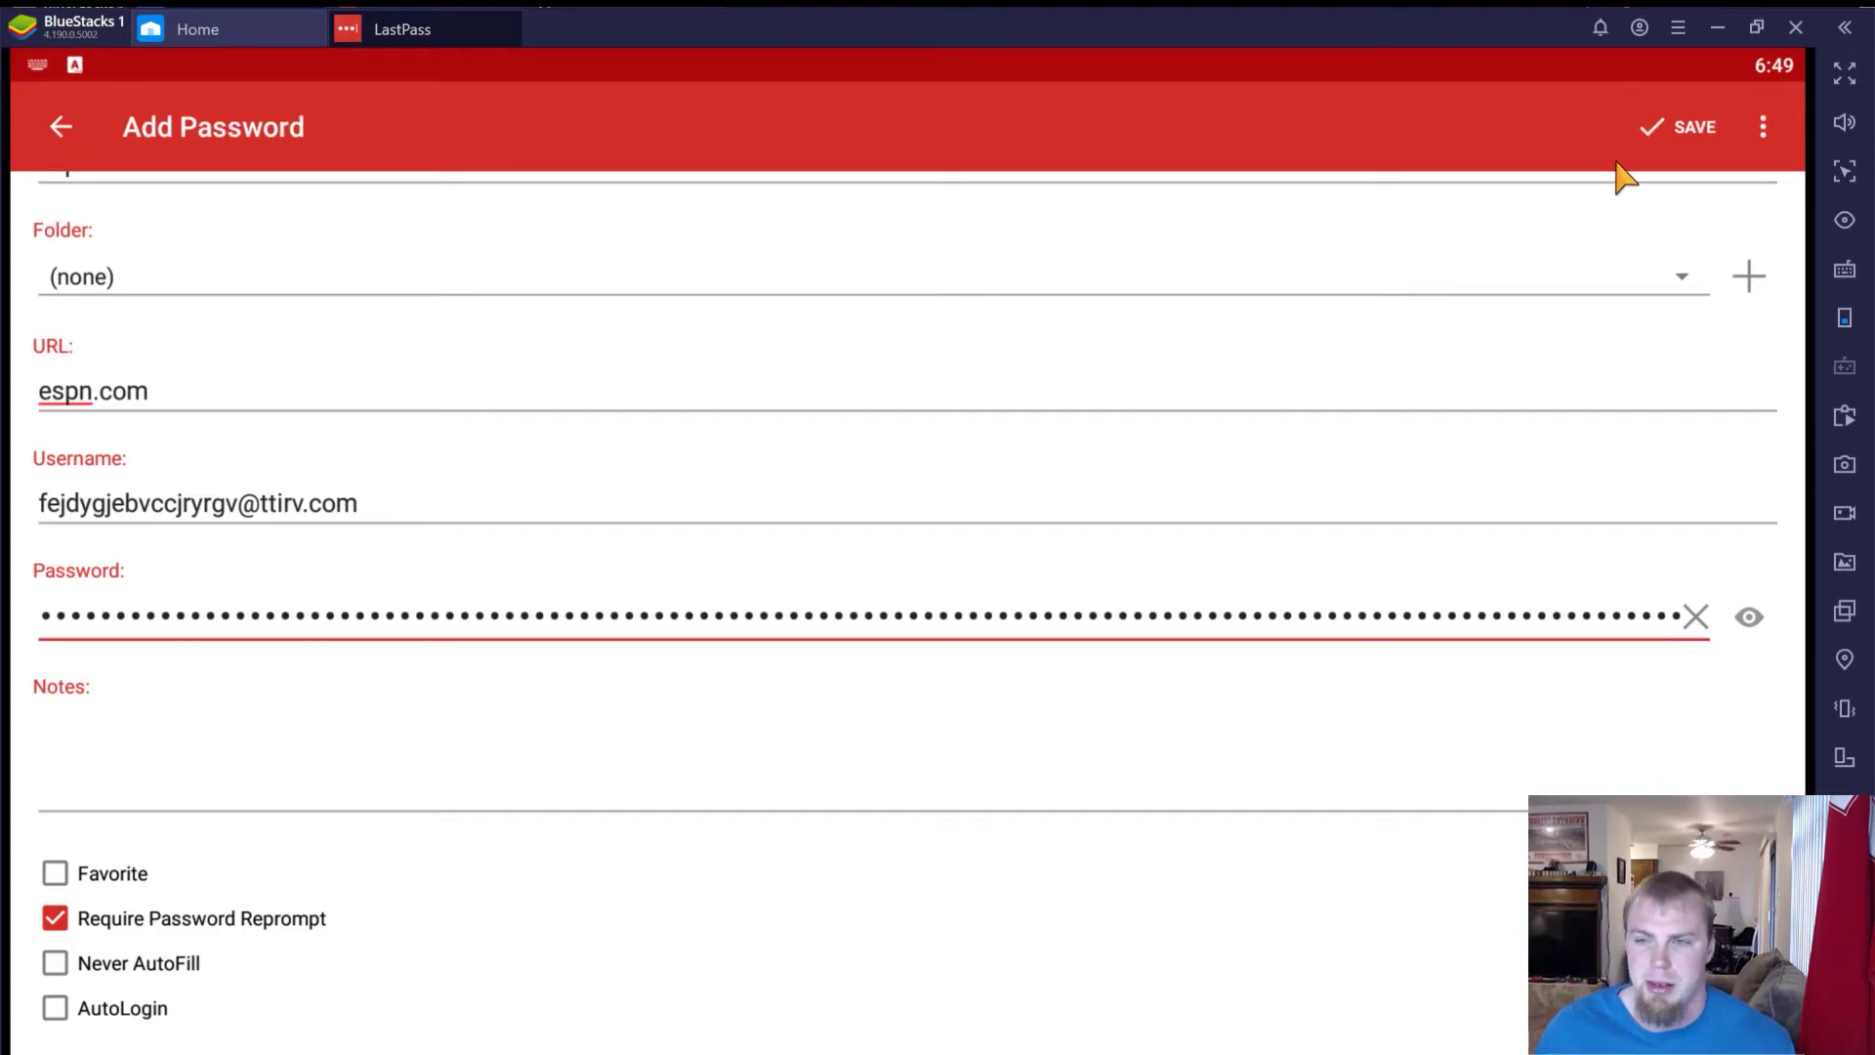
pyautogui.click(1660, 137)
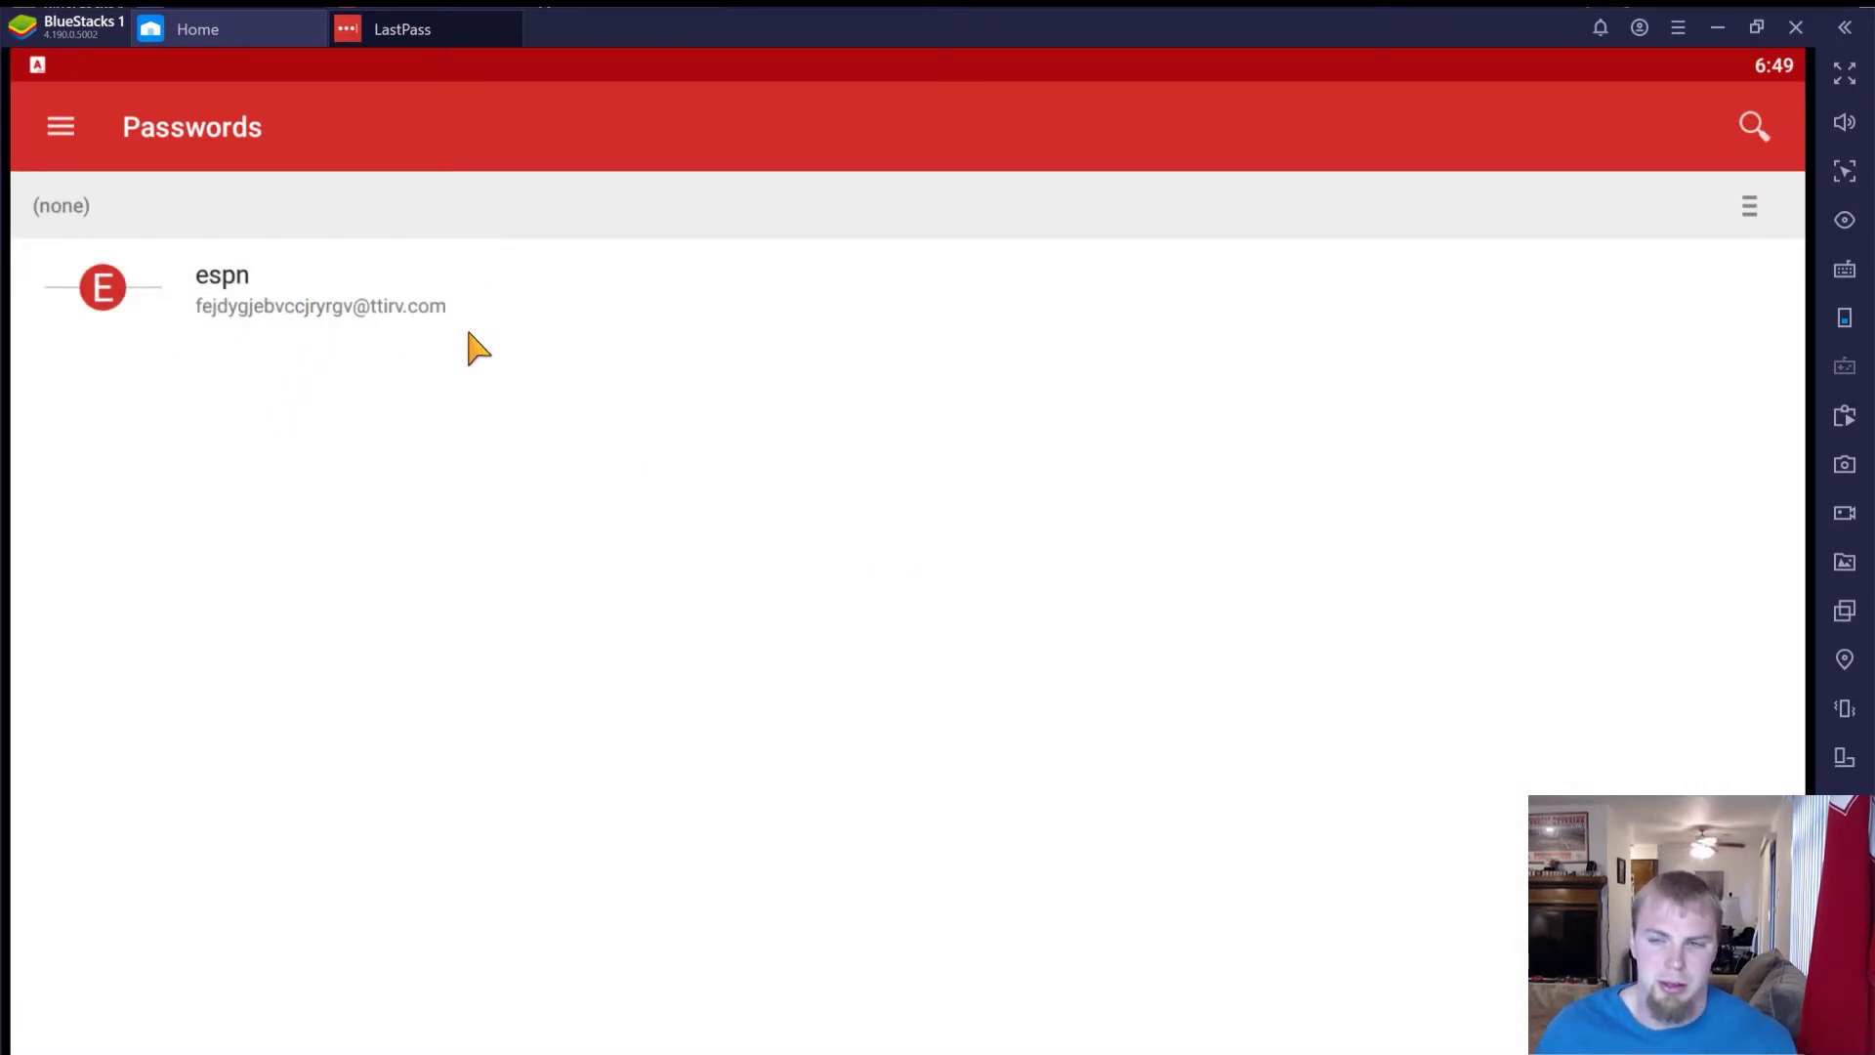
pyautogui.click(408, 311)
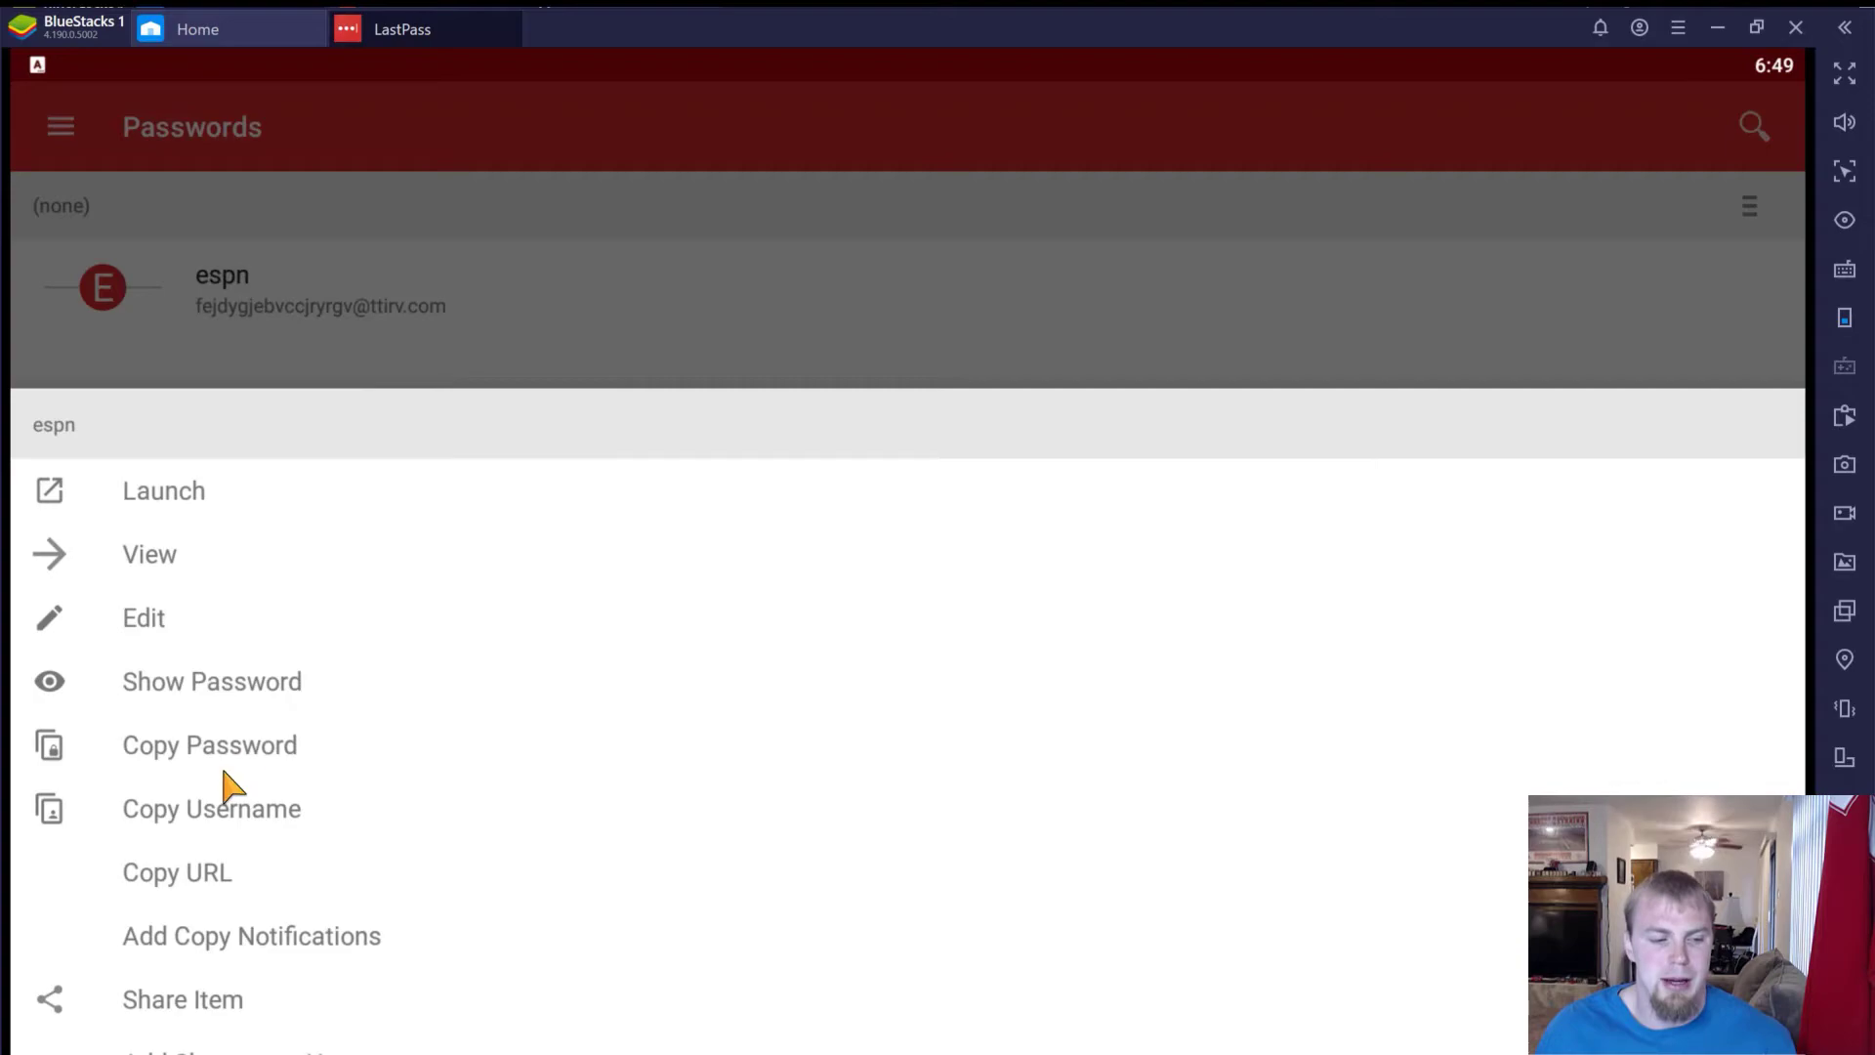
pyautogui.click(256, 754)
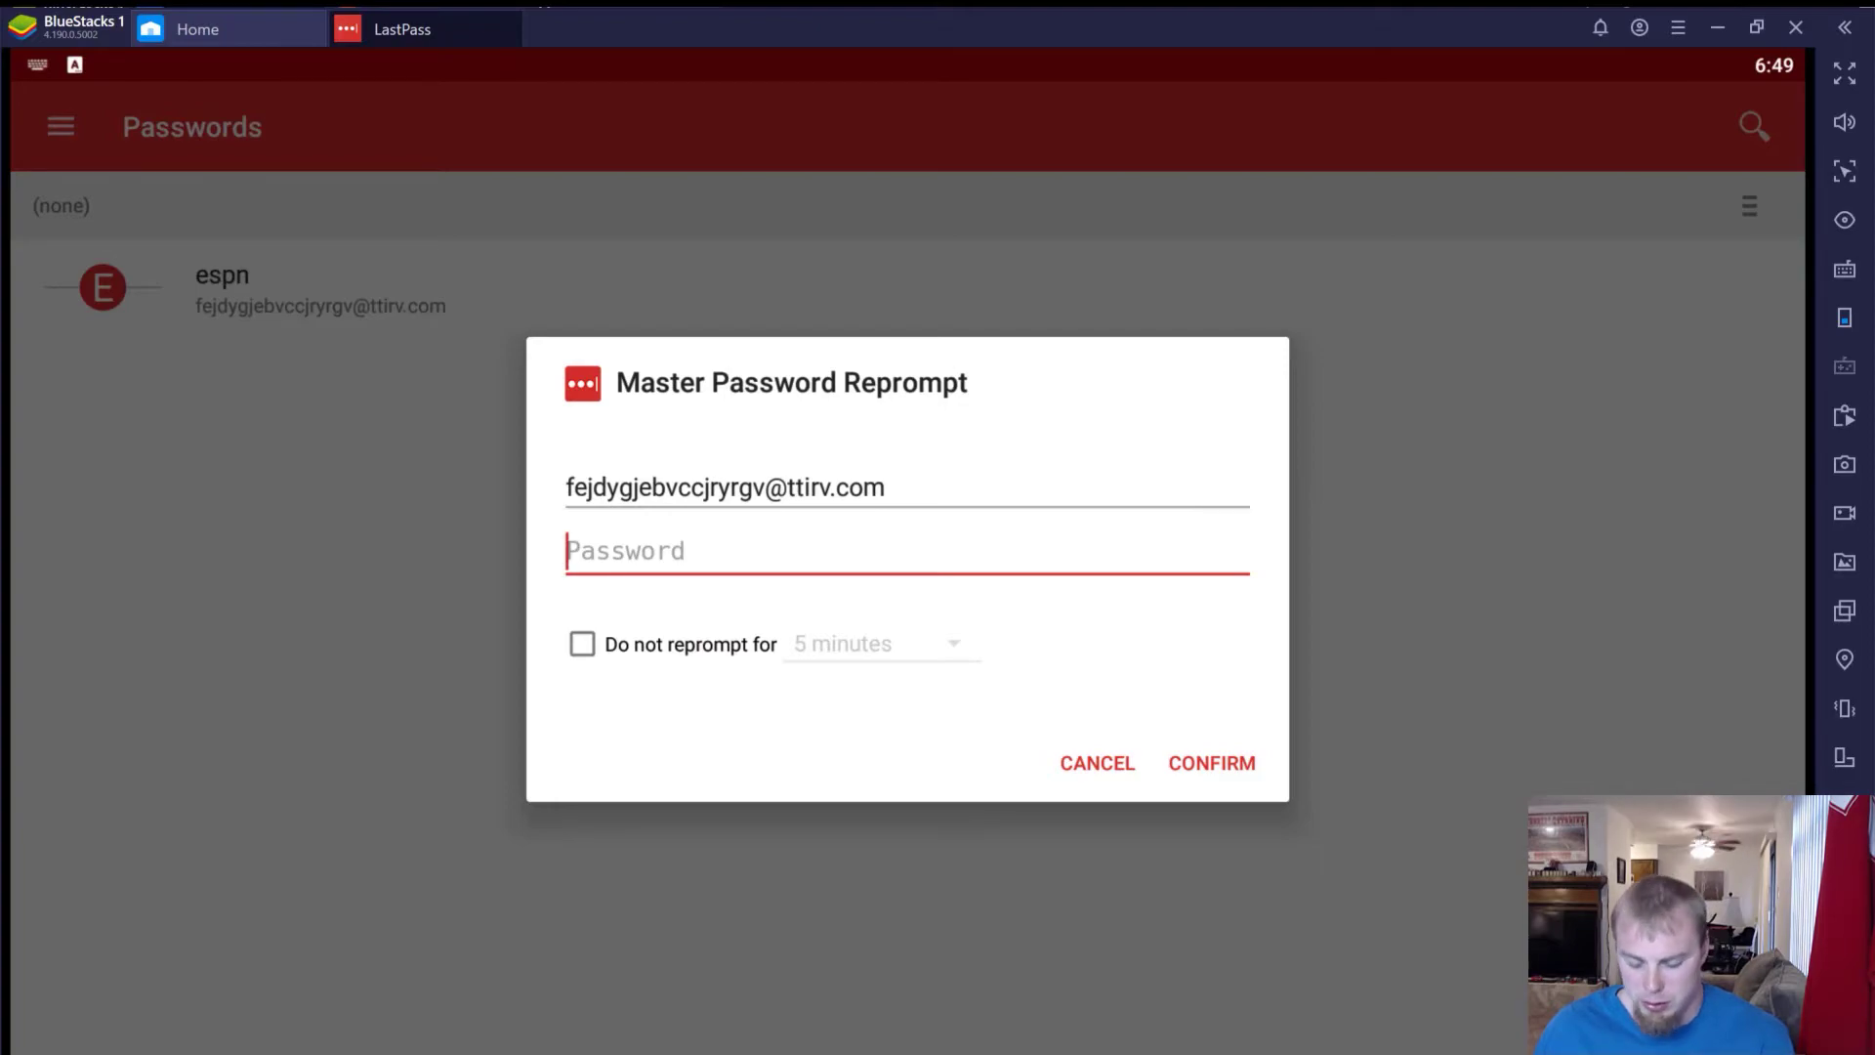
pyautogui.hotkey('ctrl', 'v')
pyautogui.press('BackSpace')
pyautogui.press('BackSpace')
pyautogui.press('BackSpace')
pyautogui.press('BackSpace')
pyautogui.click(1211, 765)
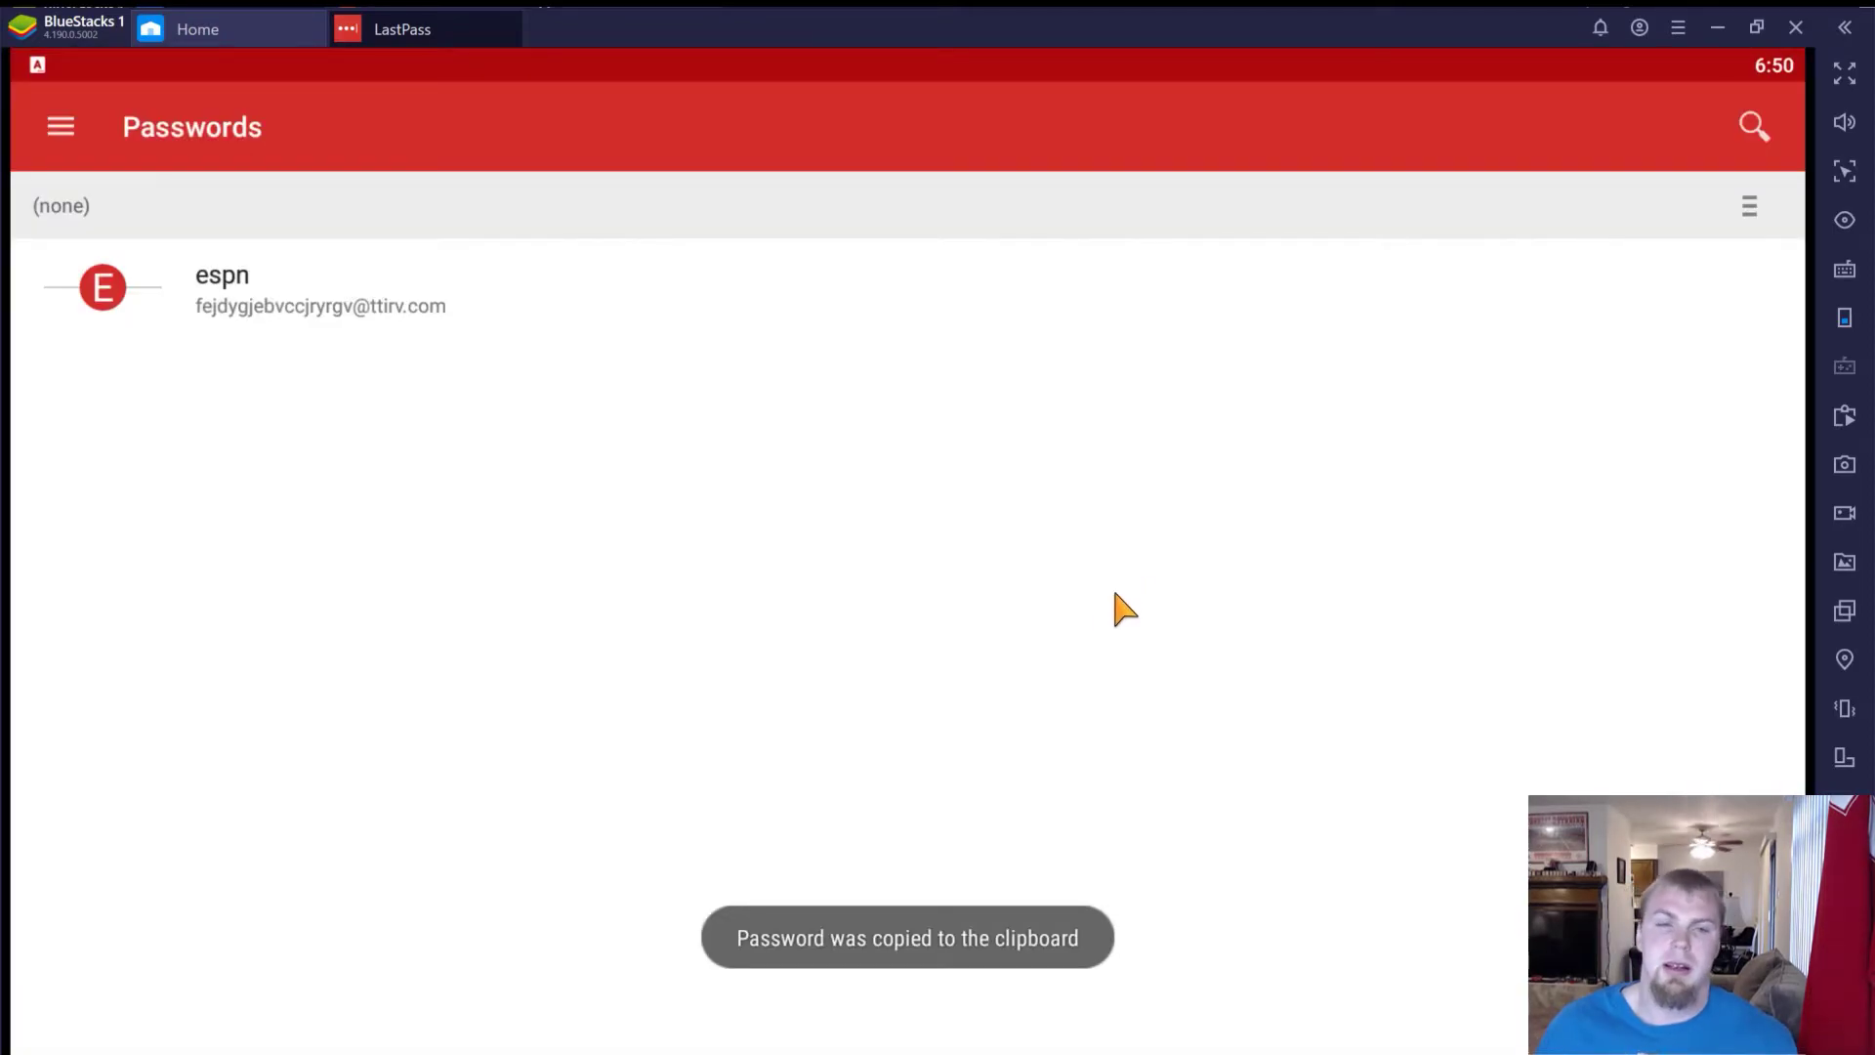
# Step: Launch ESPN, begin sign-up, and paste the generated password into the Password field
pyautogui.click(238, 28)
pyautogui.click(303, 175)
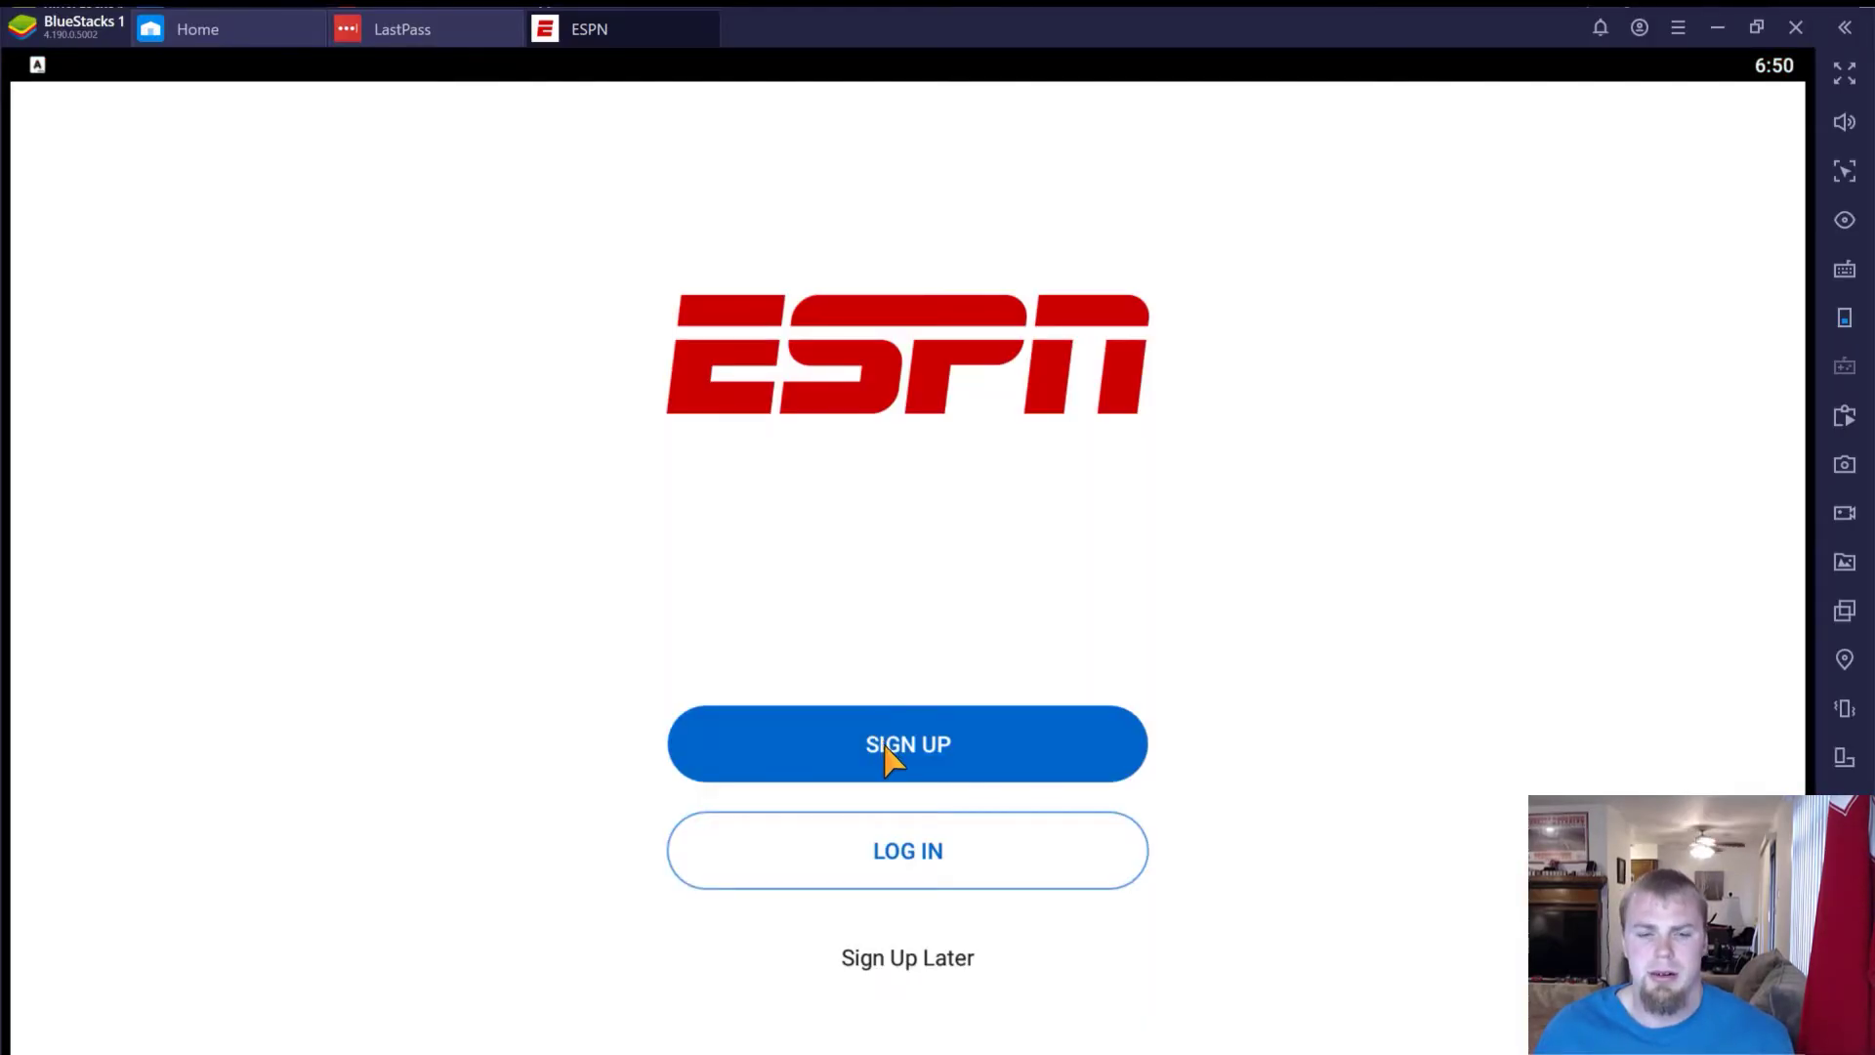
pyautogui.click(901, 768)
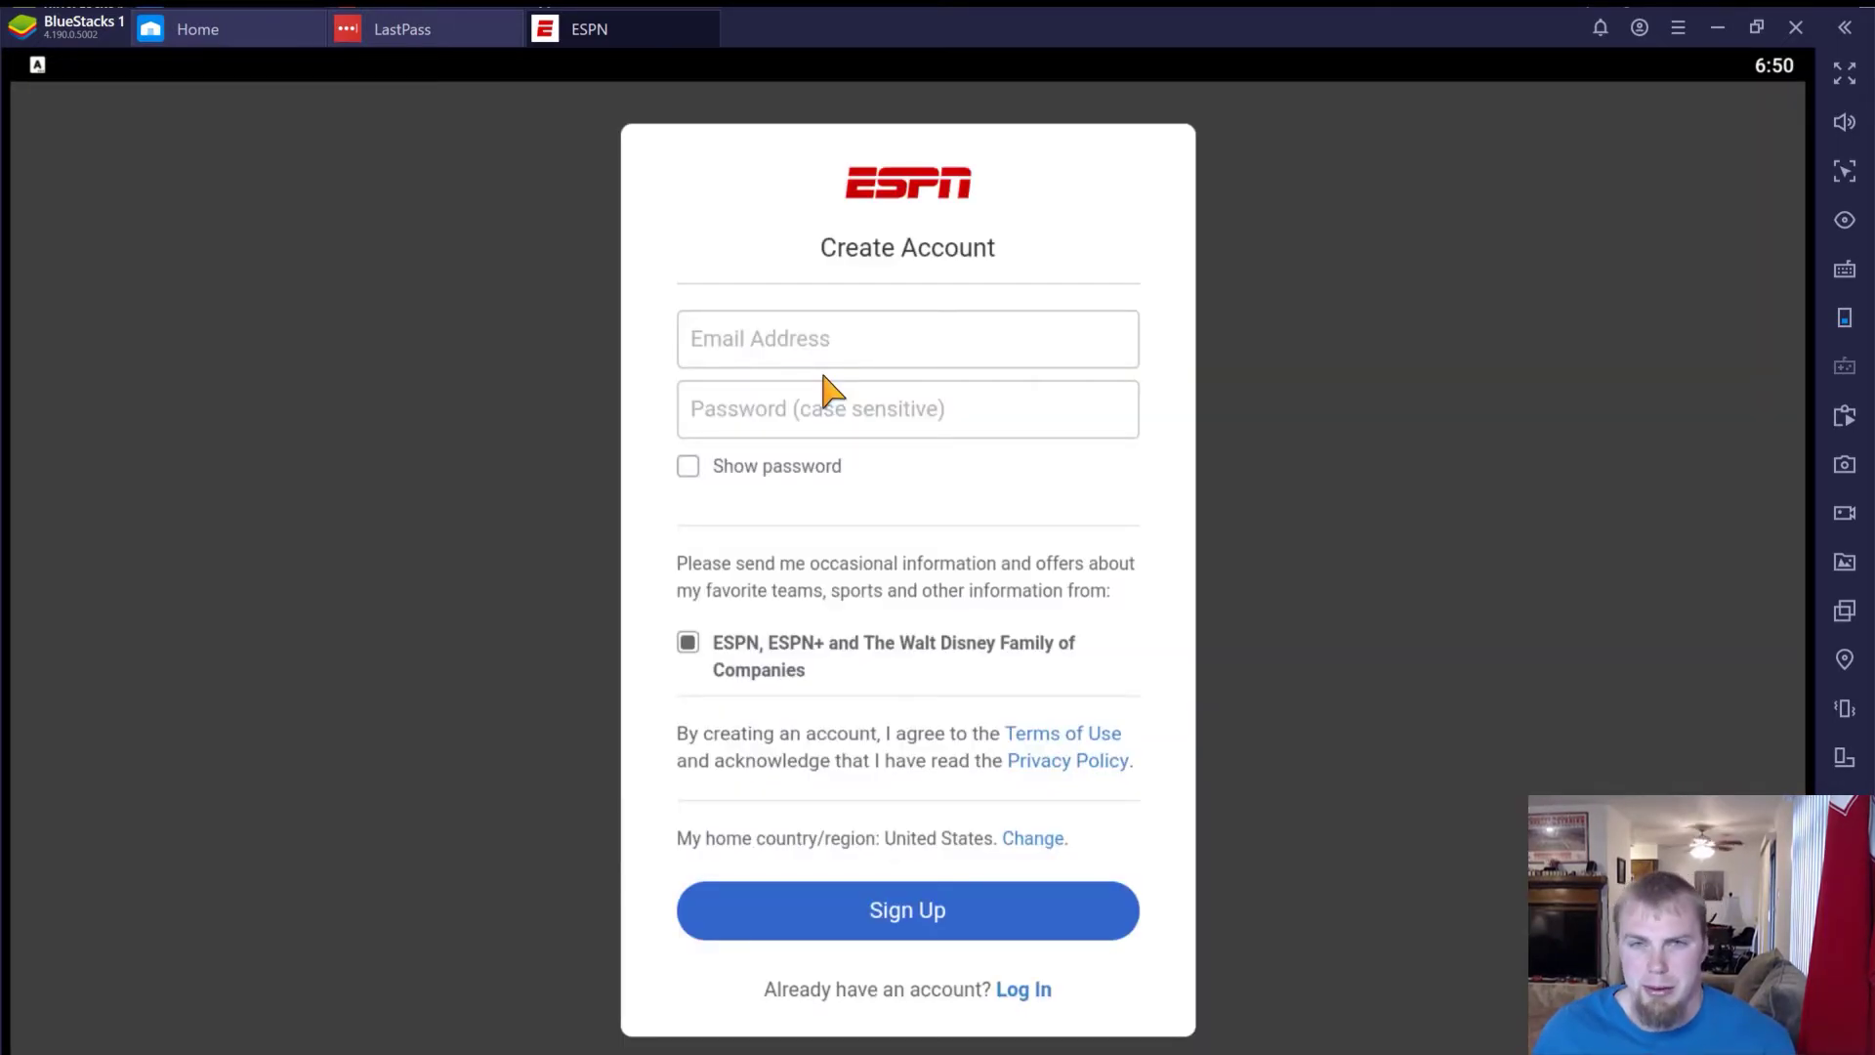
pyautogui.click(849, 420)
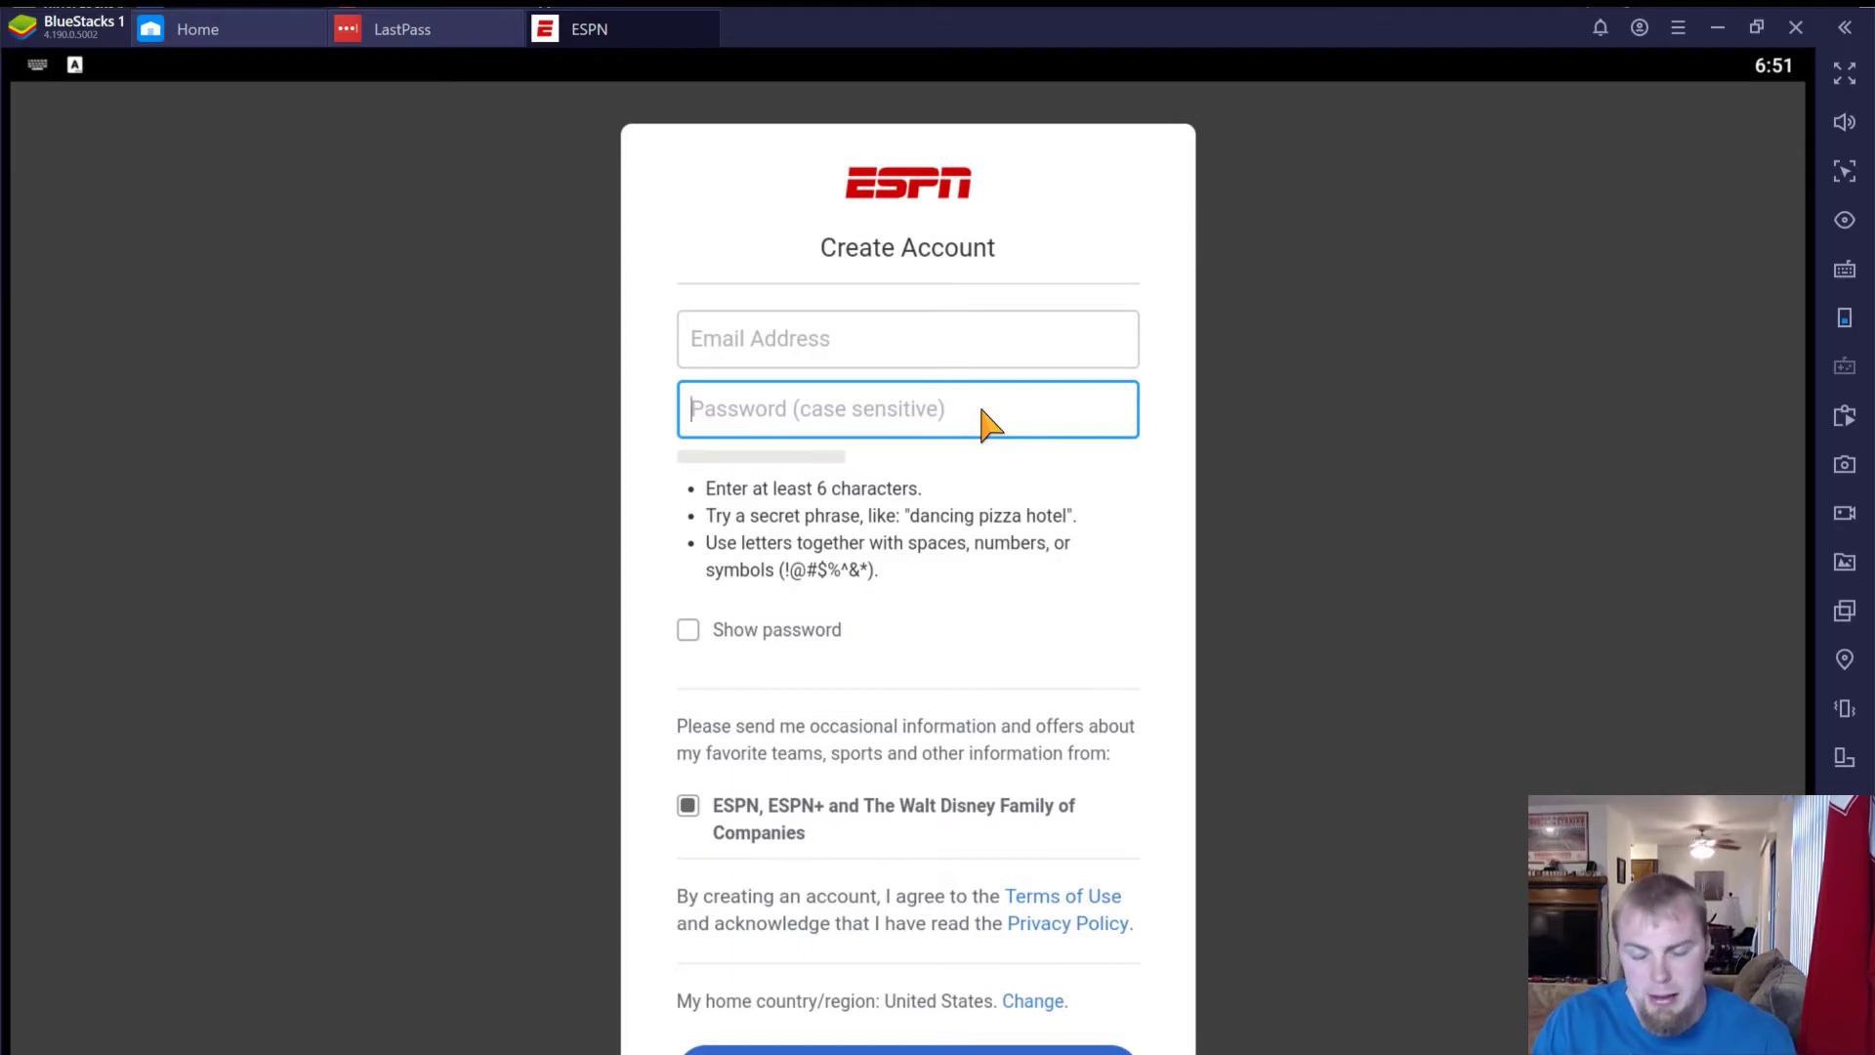
pyautogui.hotkey('ctrl', 'v')
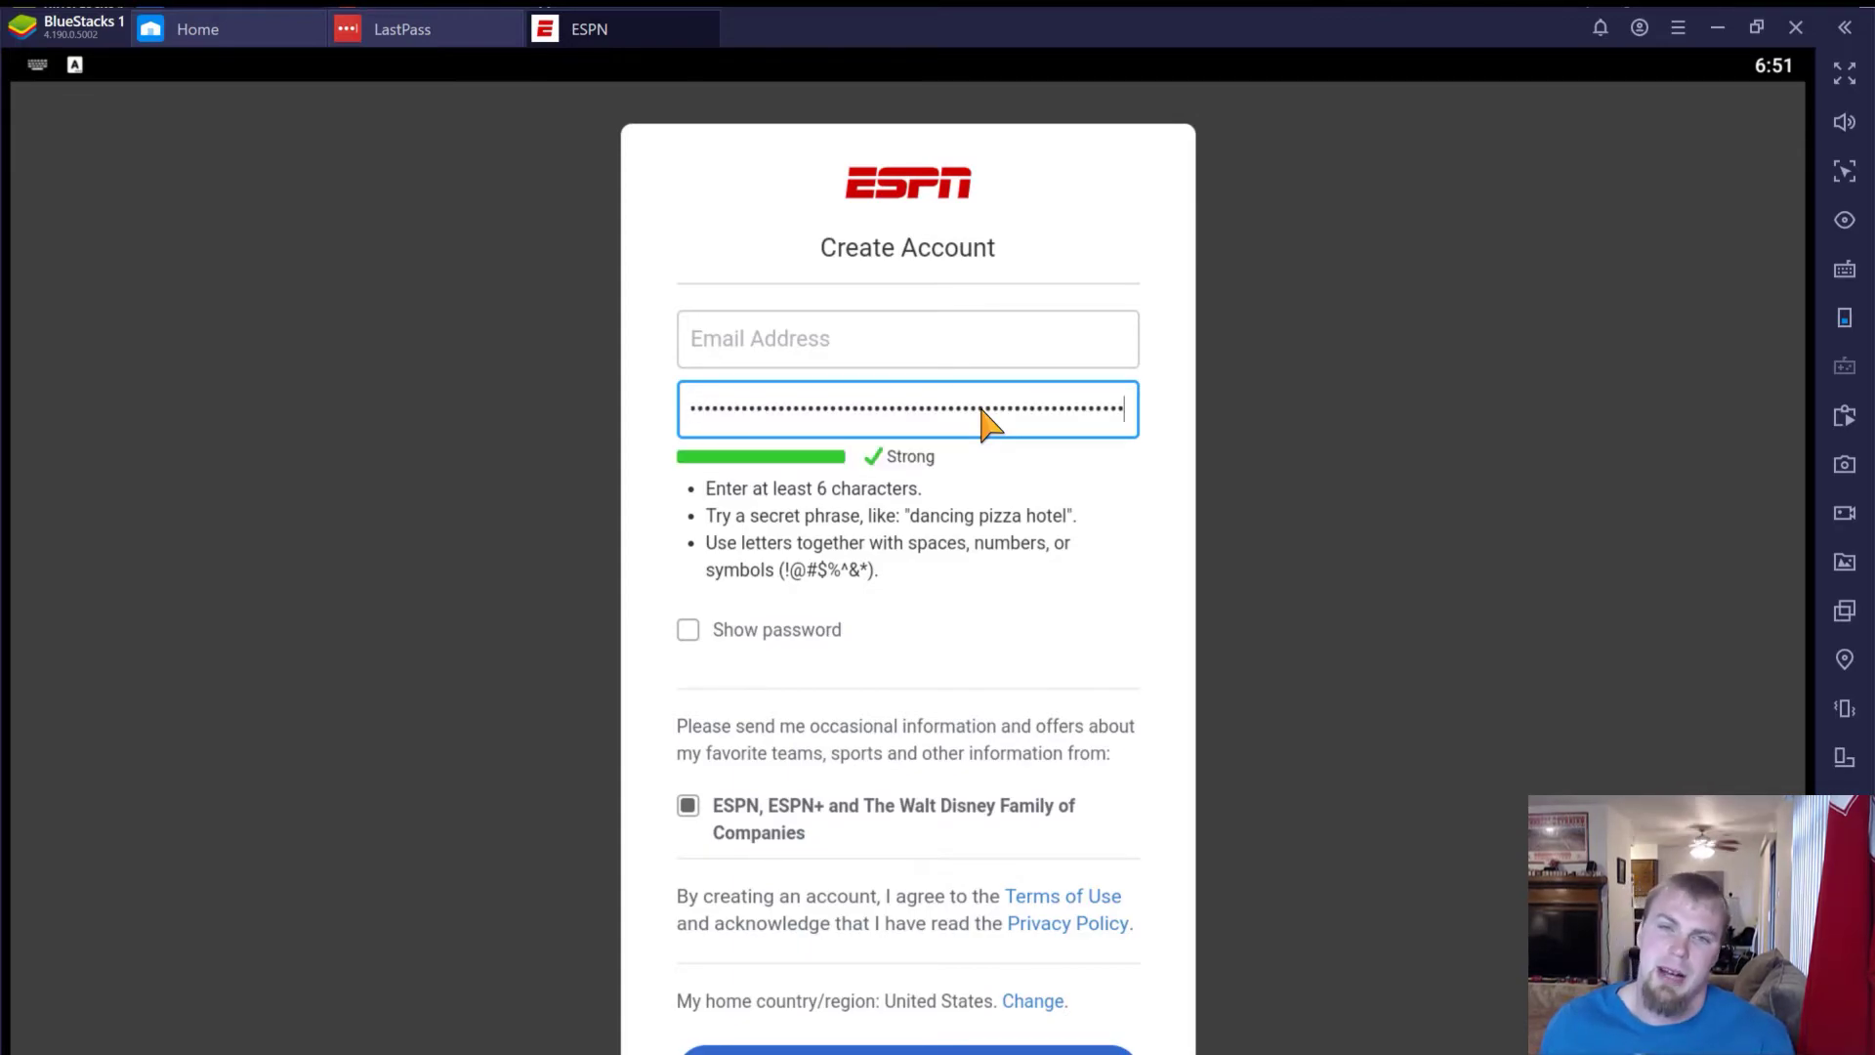
pyautogui.click(992, 350)
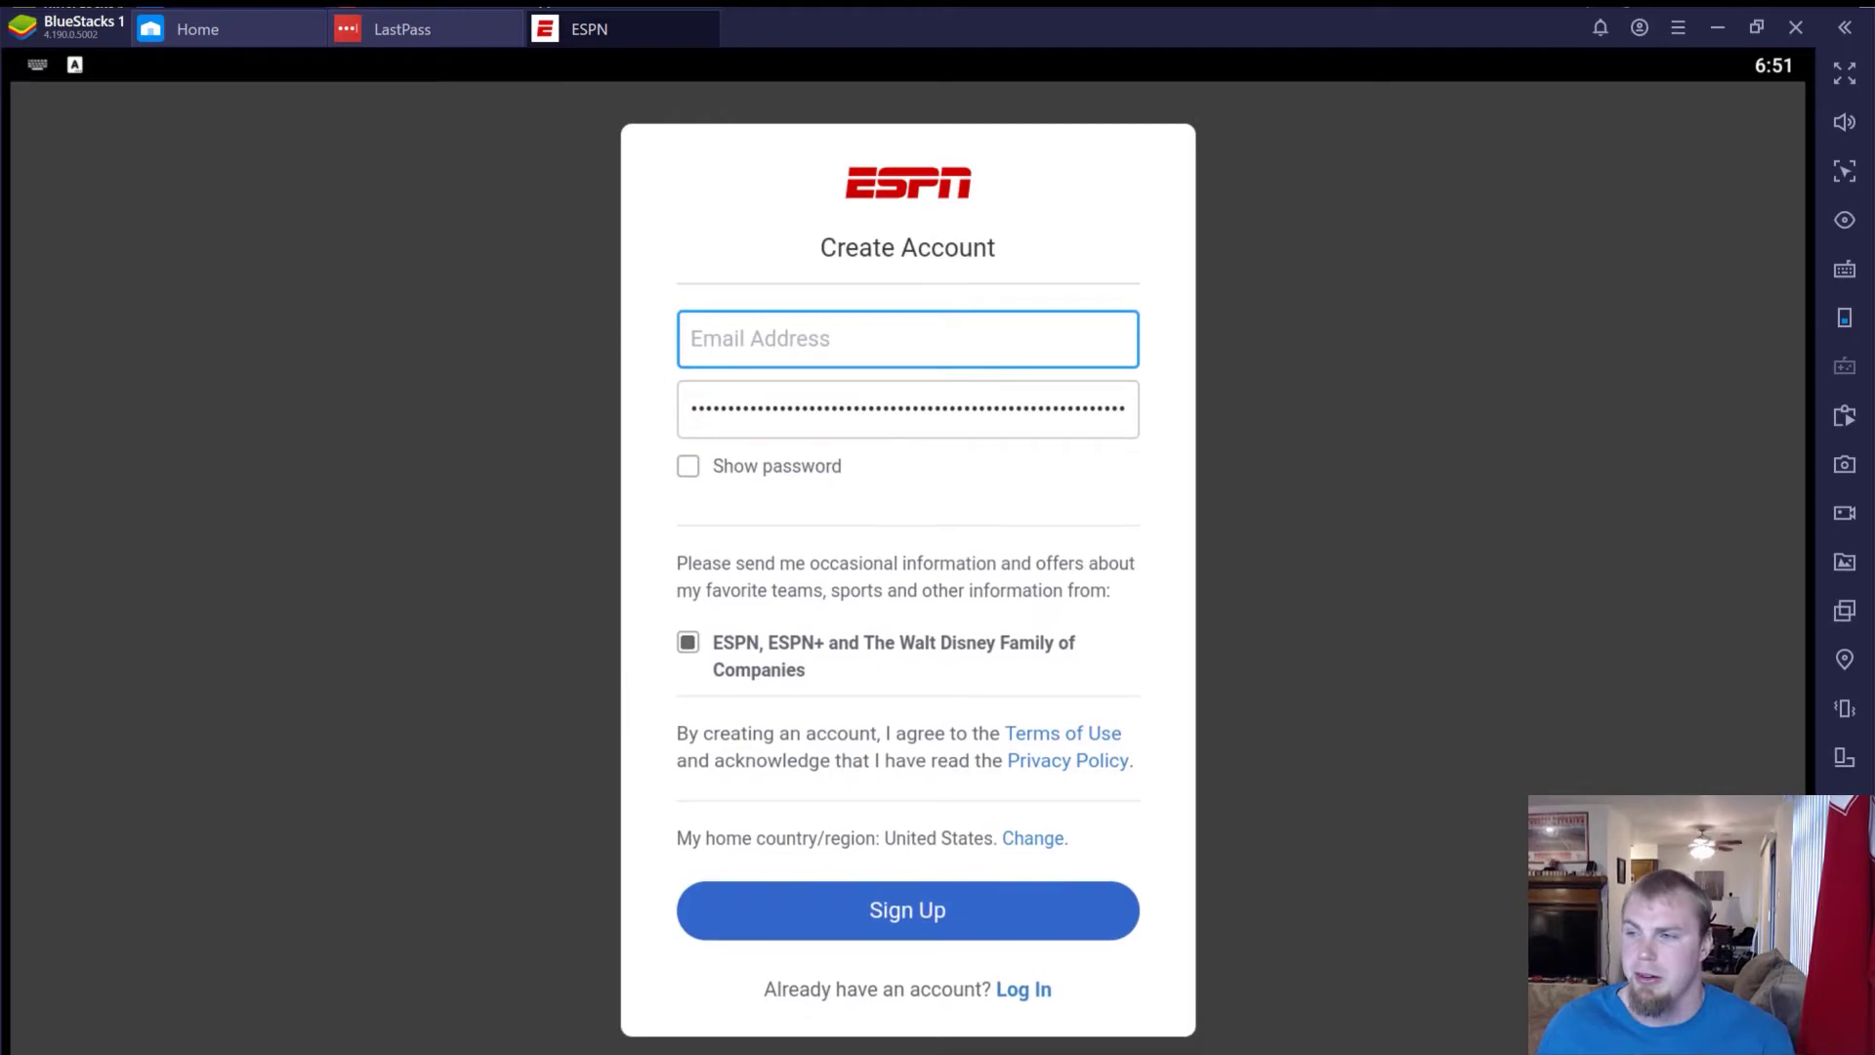
# Step: Paste the e-mail address, untick the ESPN/Disney offers option, and submit sign-up
pyautogui.hotkey('ctrl', 'v')
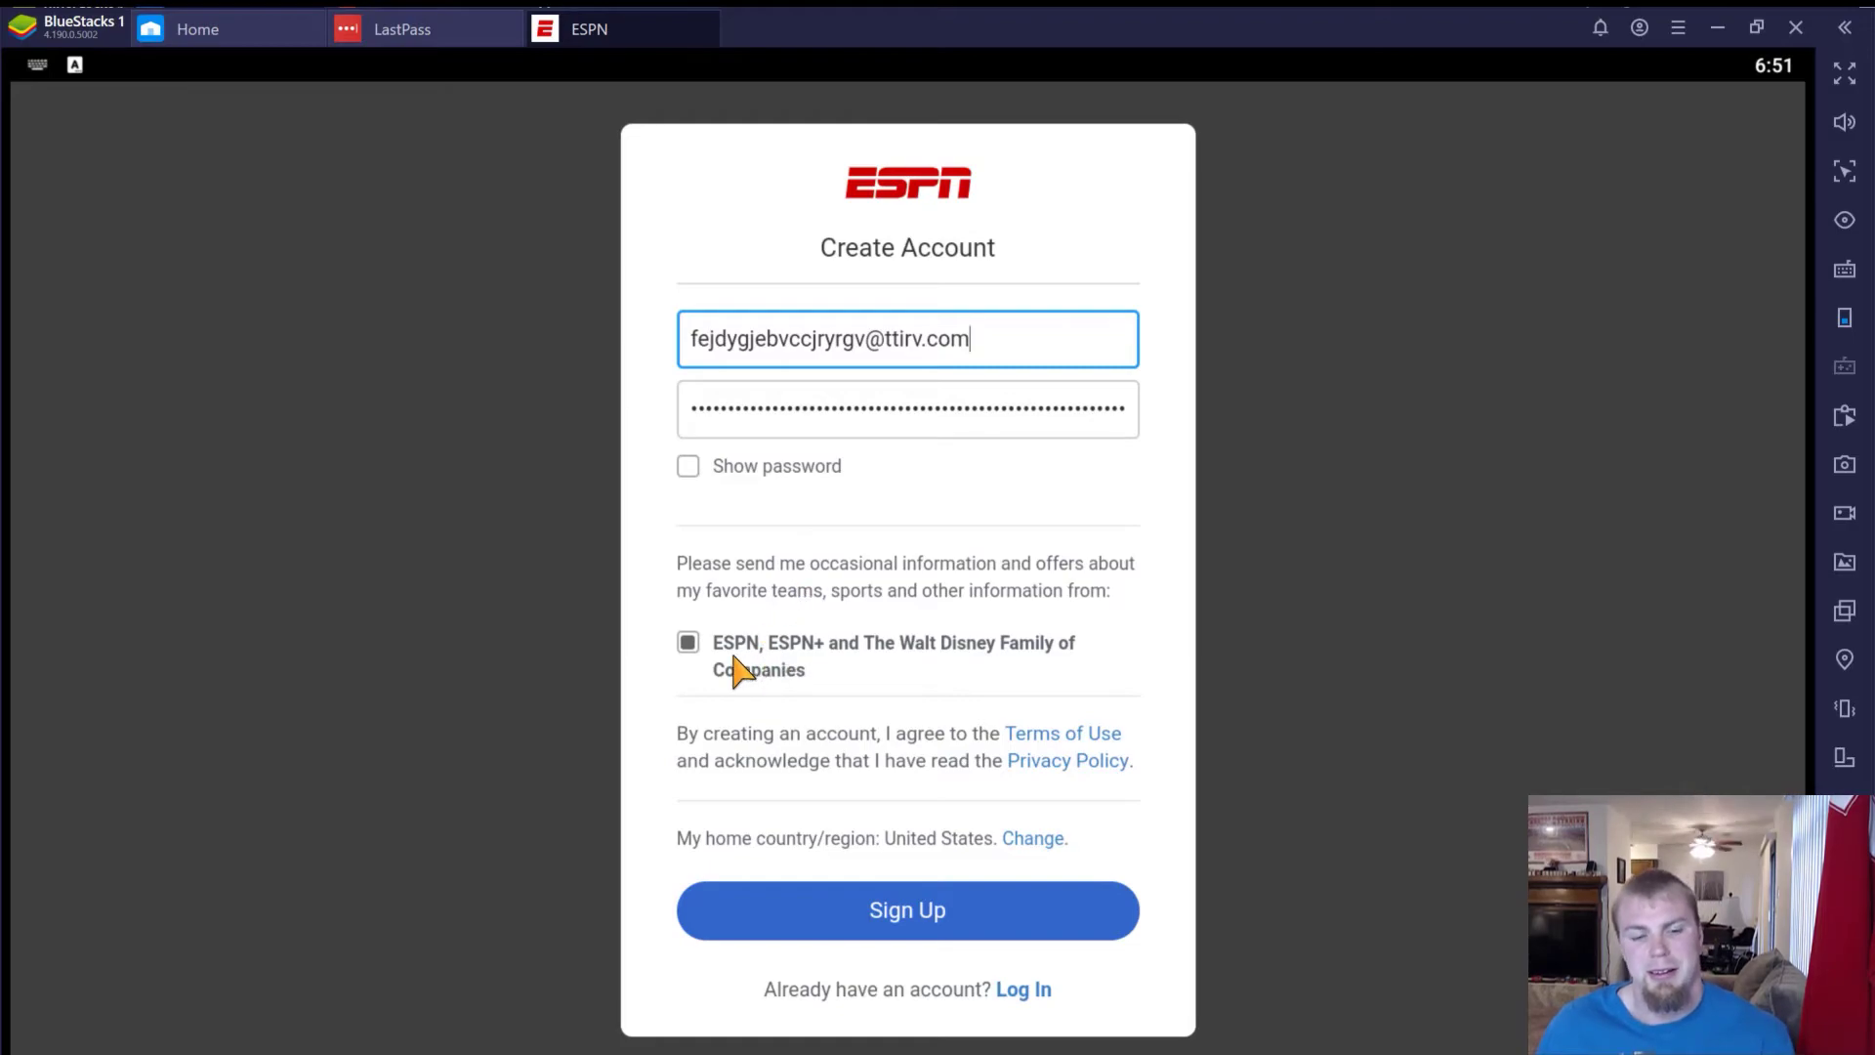
pyautogui.click(689, 642)
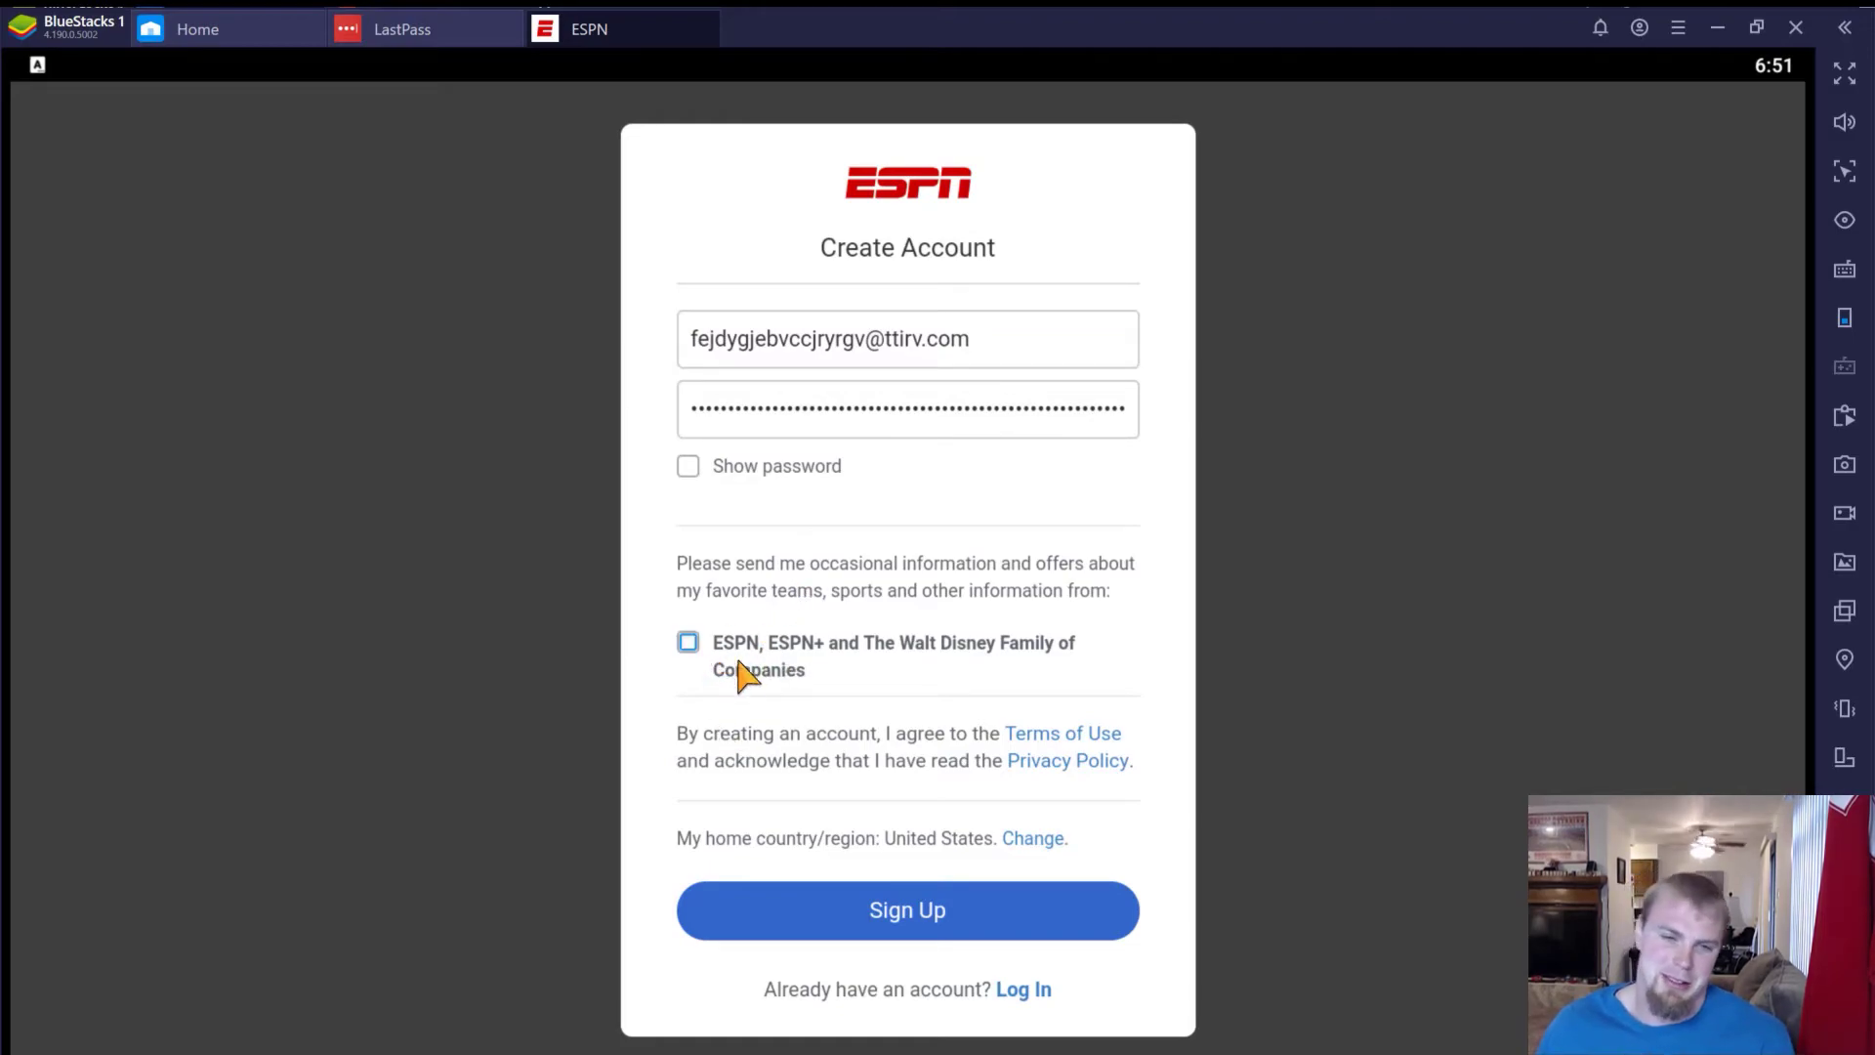
pyautogui.click(890, 913)
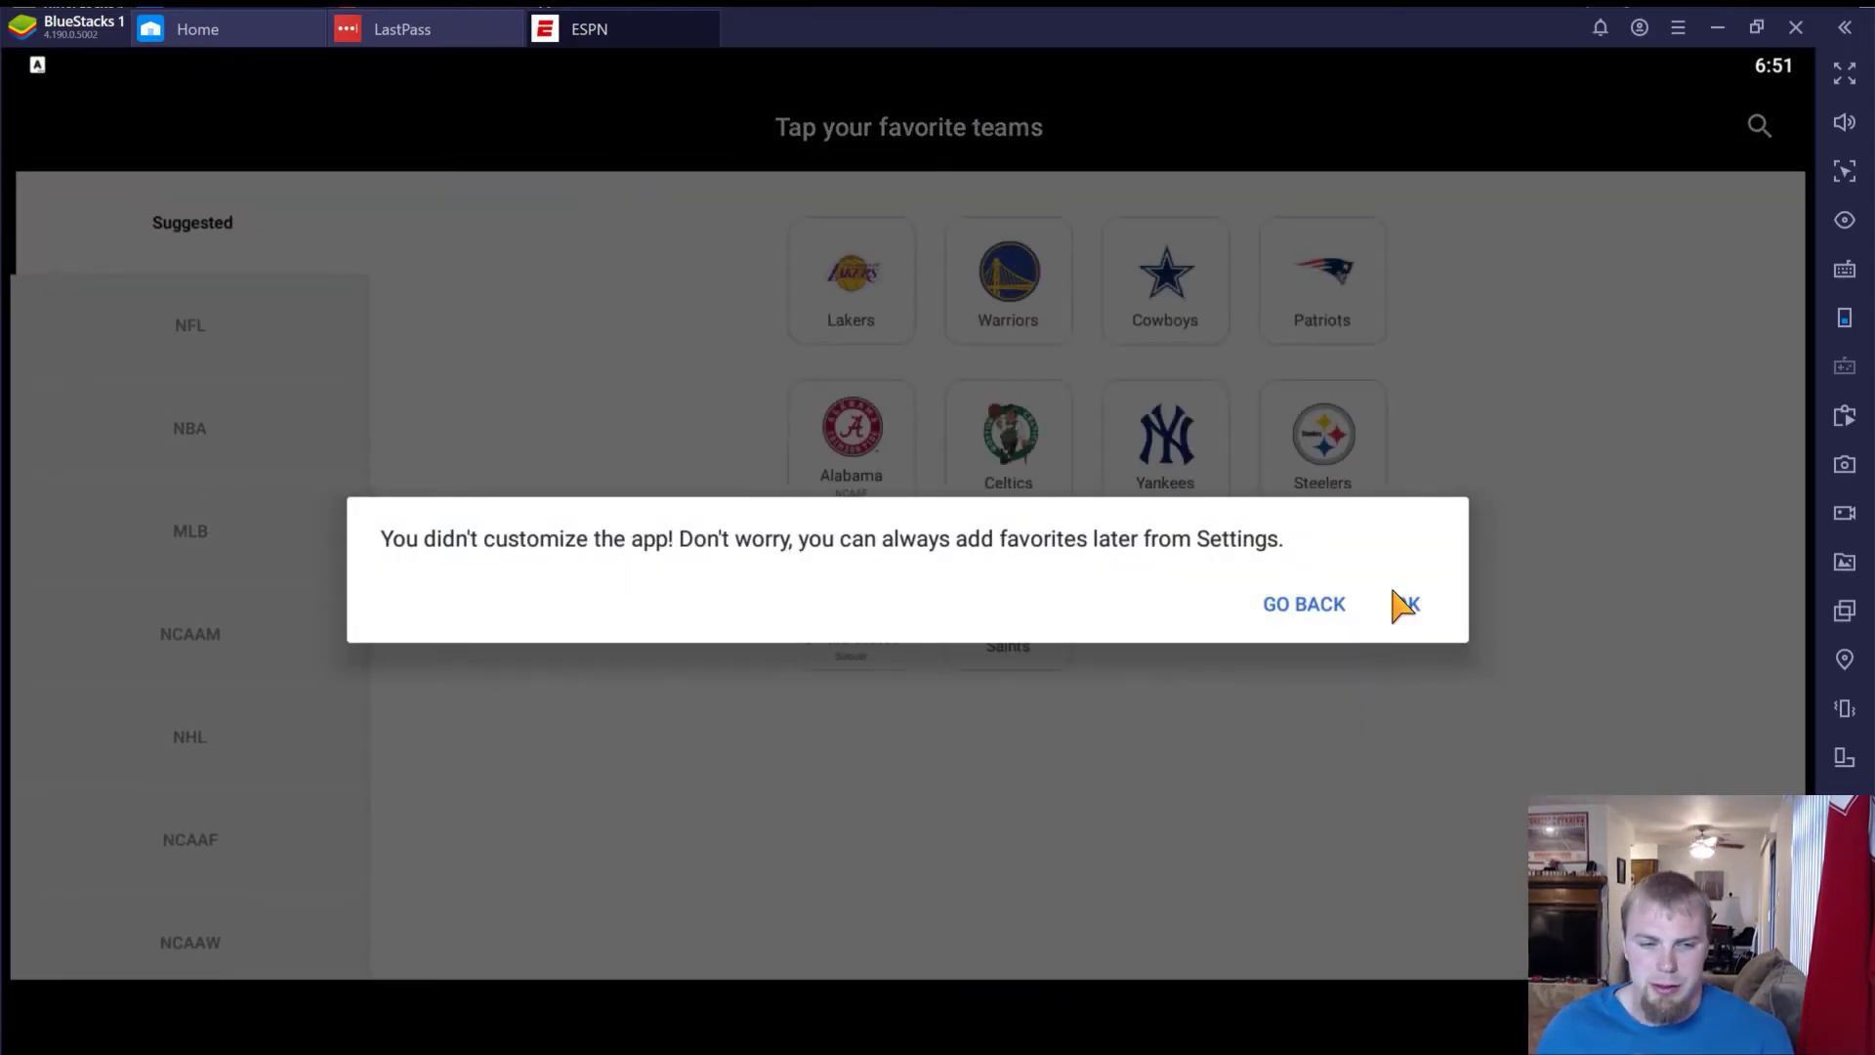
# Step: Dismiss the customize prompt, log out of ESPN, and open the login form
pyautogui.click(1410, 604)
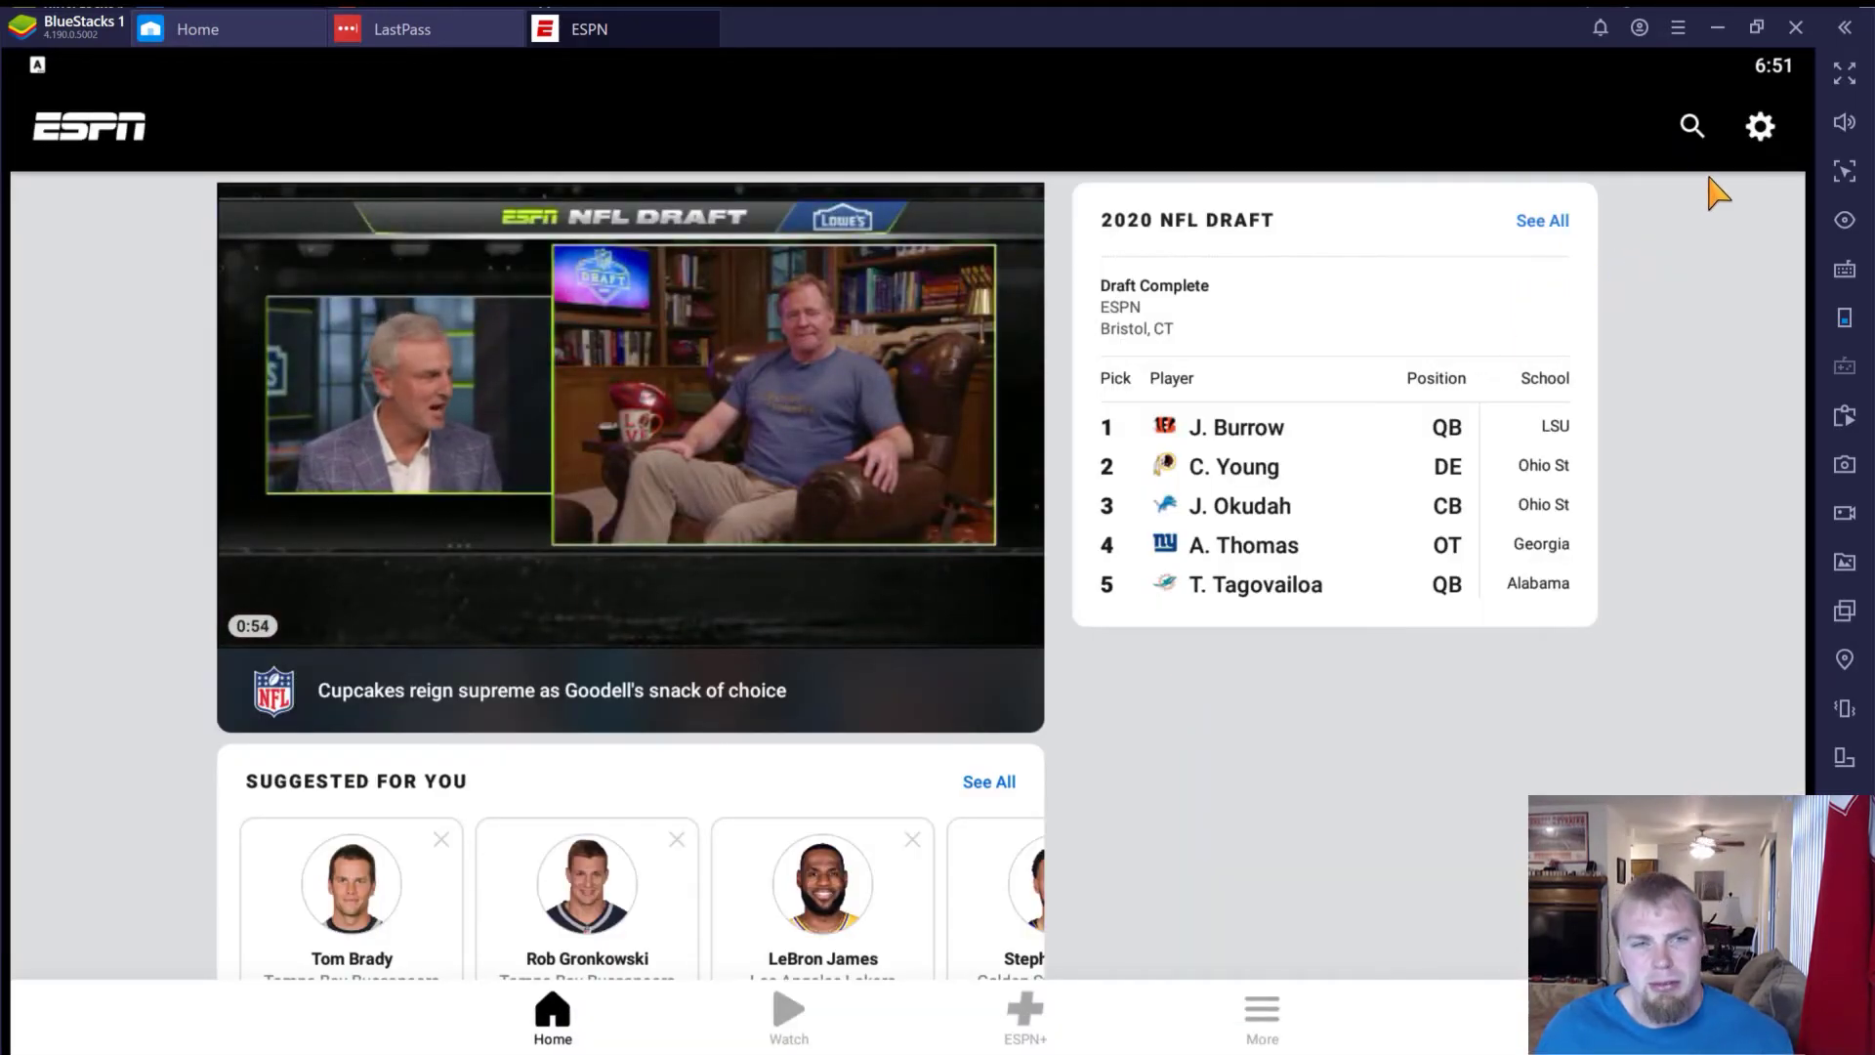
pyautogui.click(1756, 135)
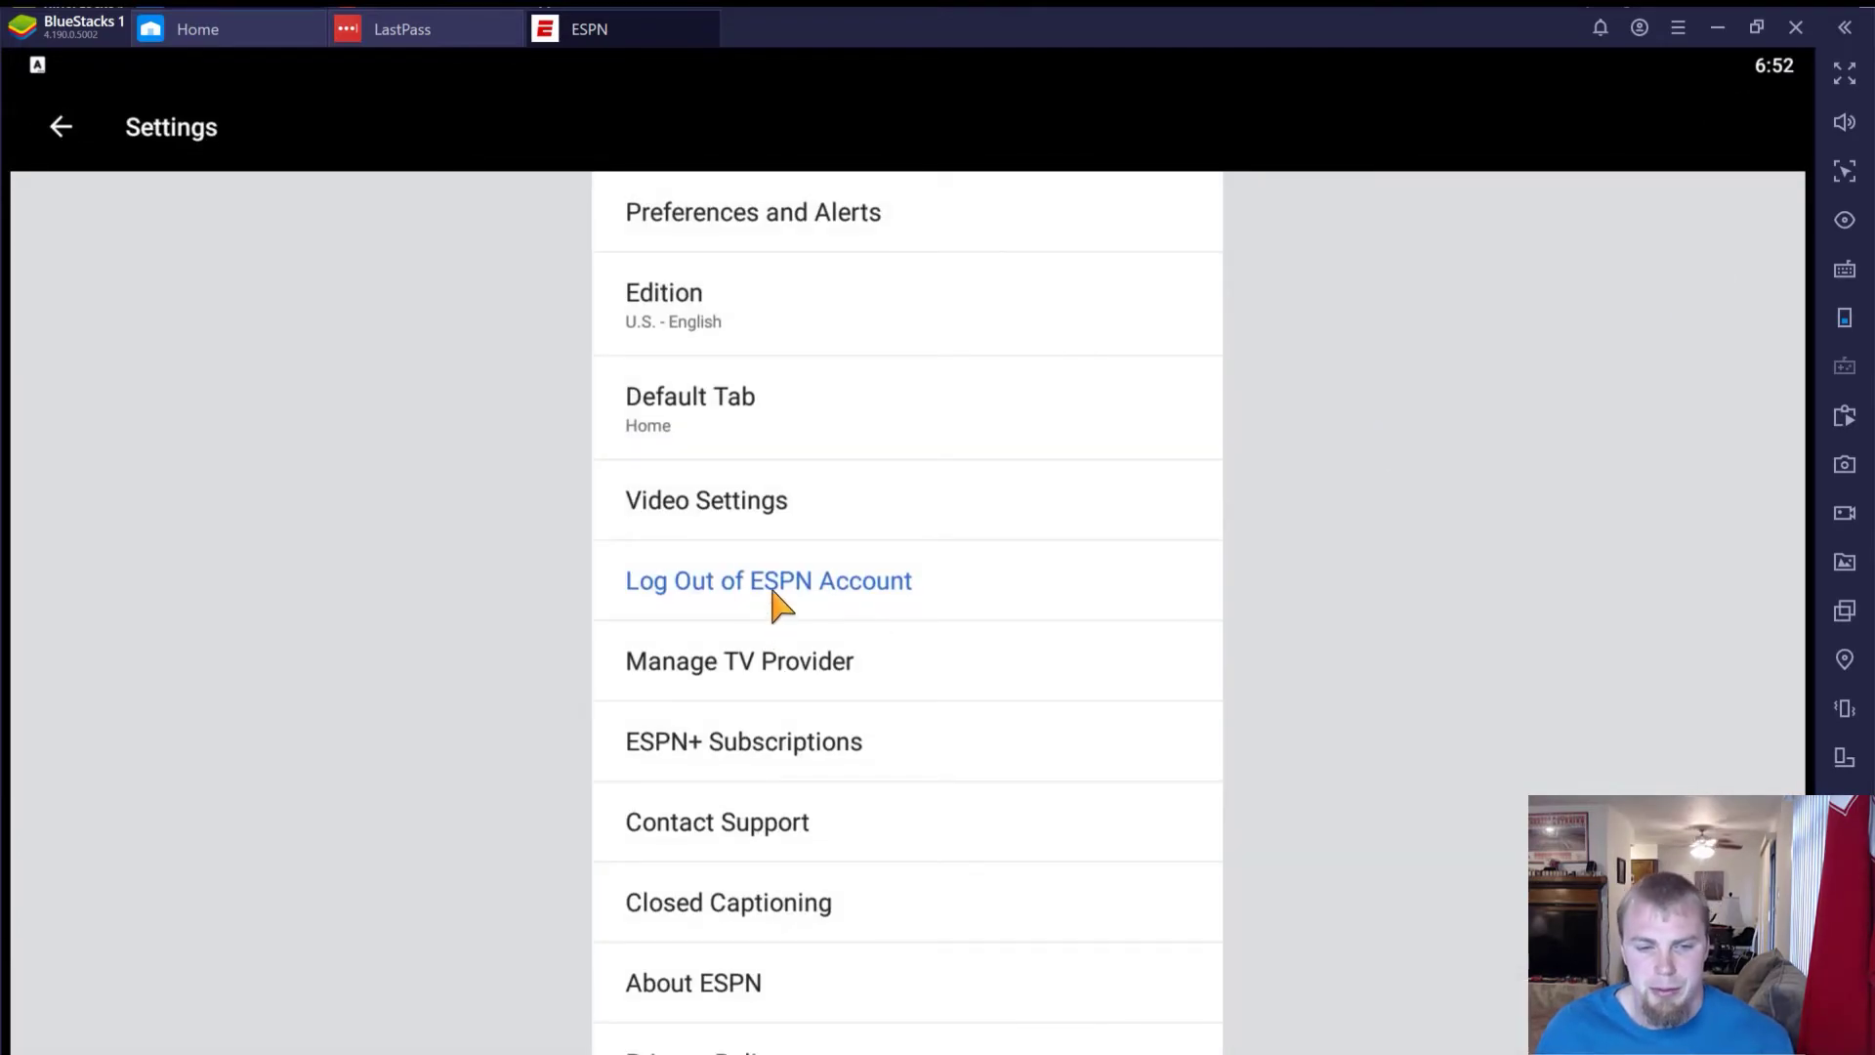
pyautogui.click(784, 586)
pyautogui.click(784, 586)
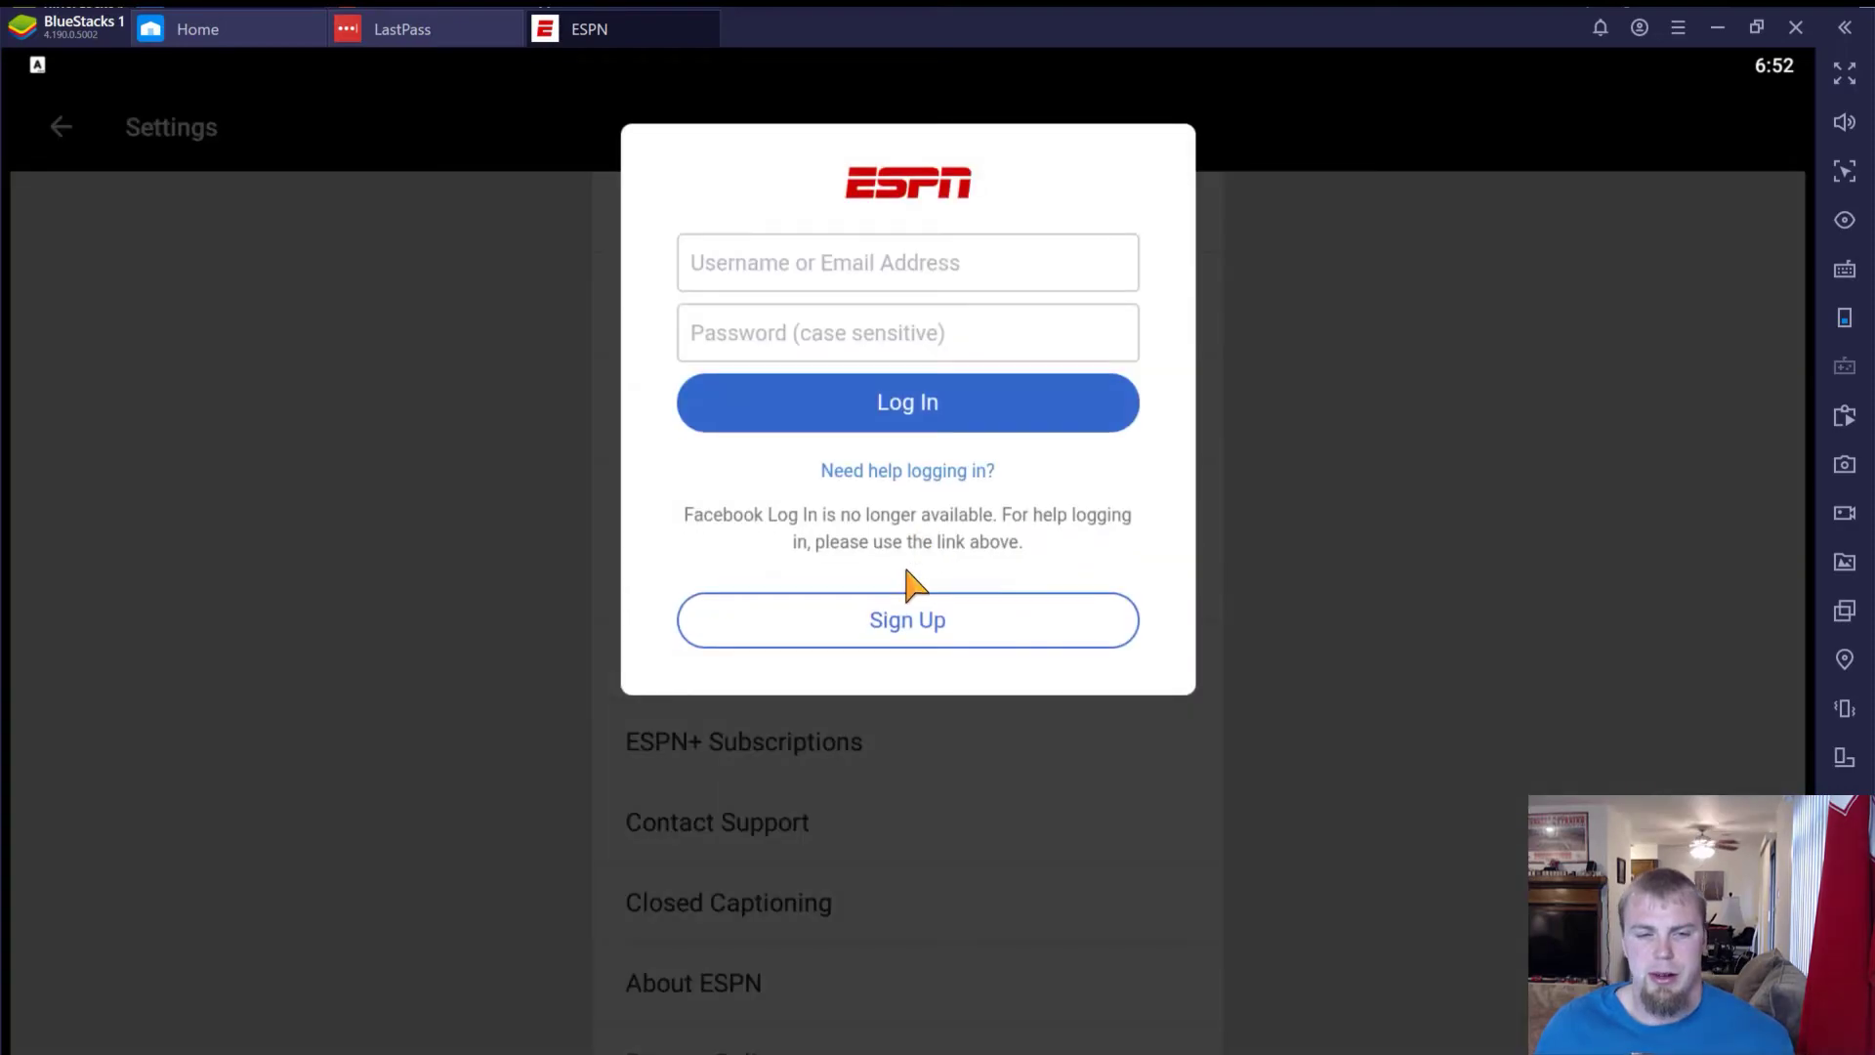
pyautogui.click(912, 268)
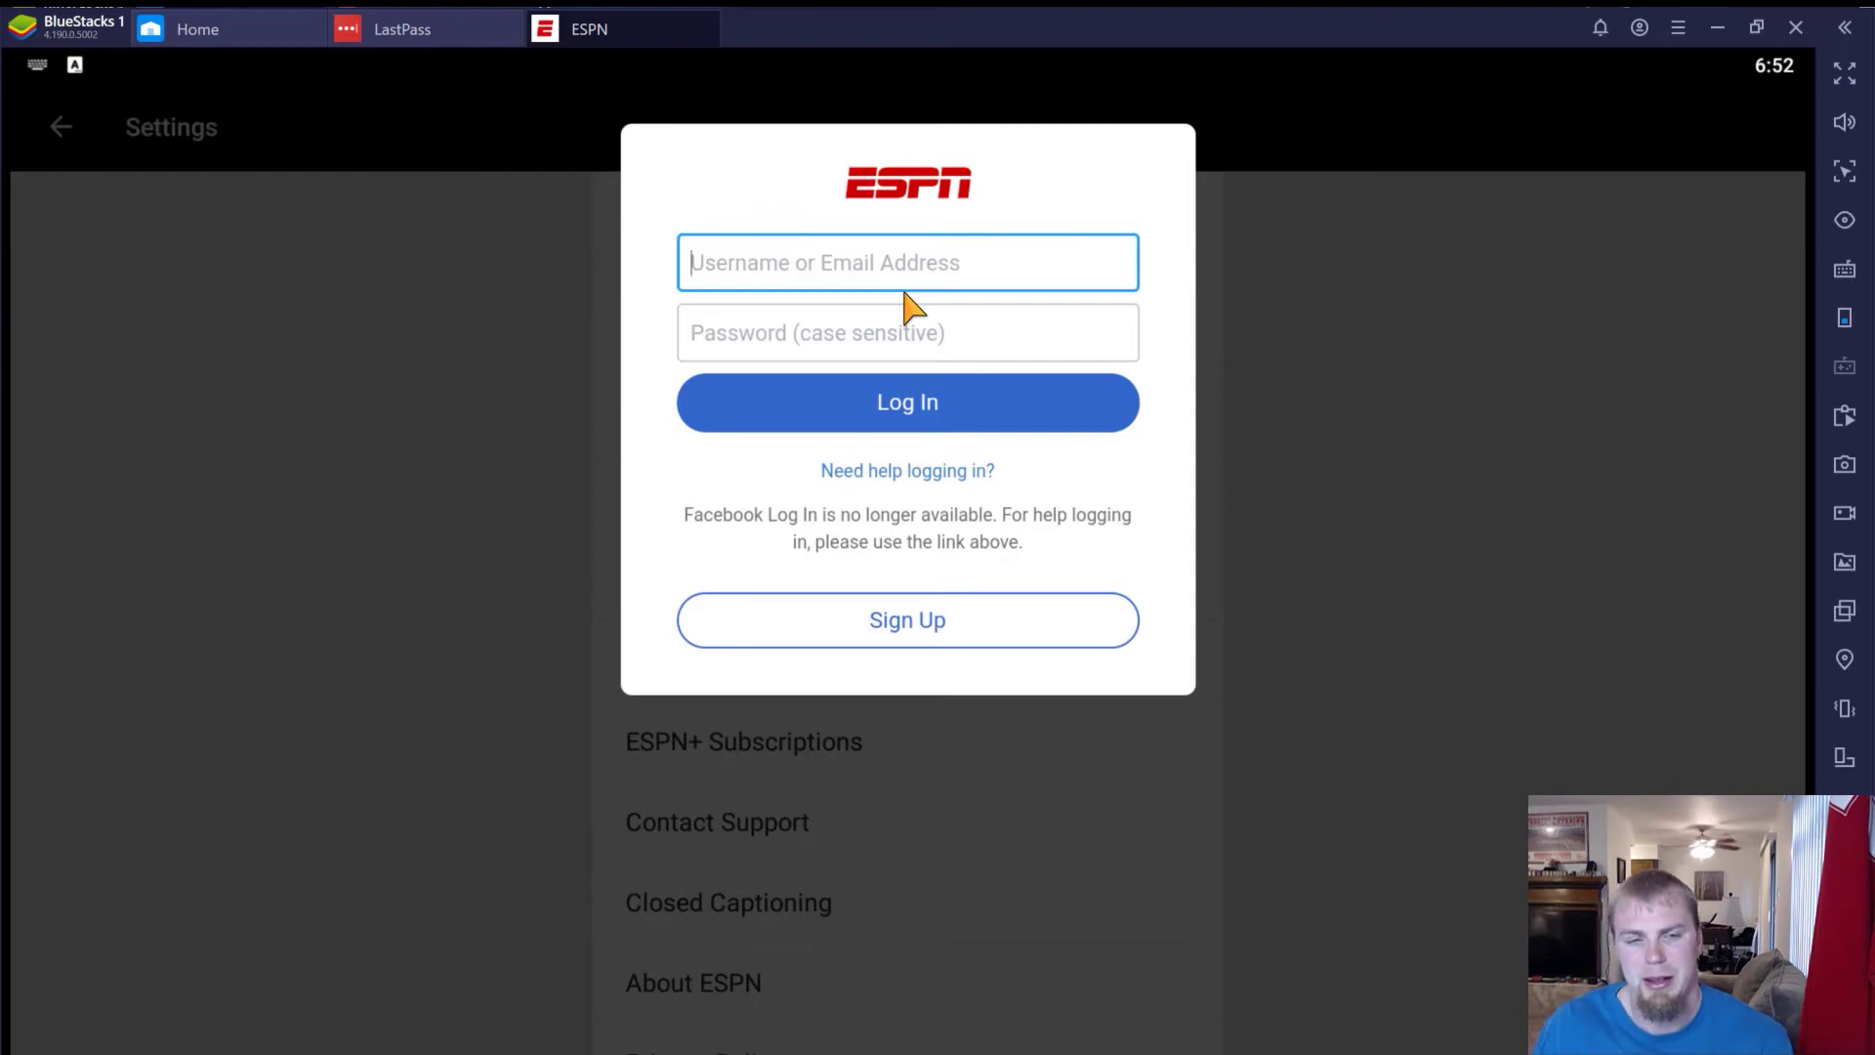
pyautogui.click(874, 334)
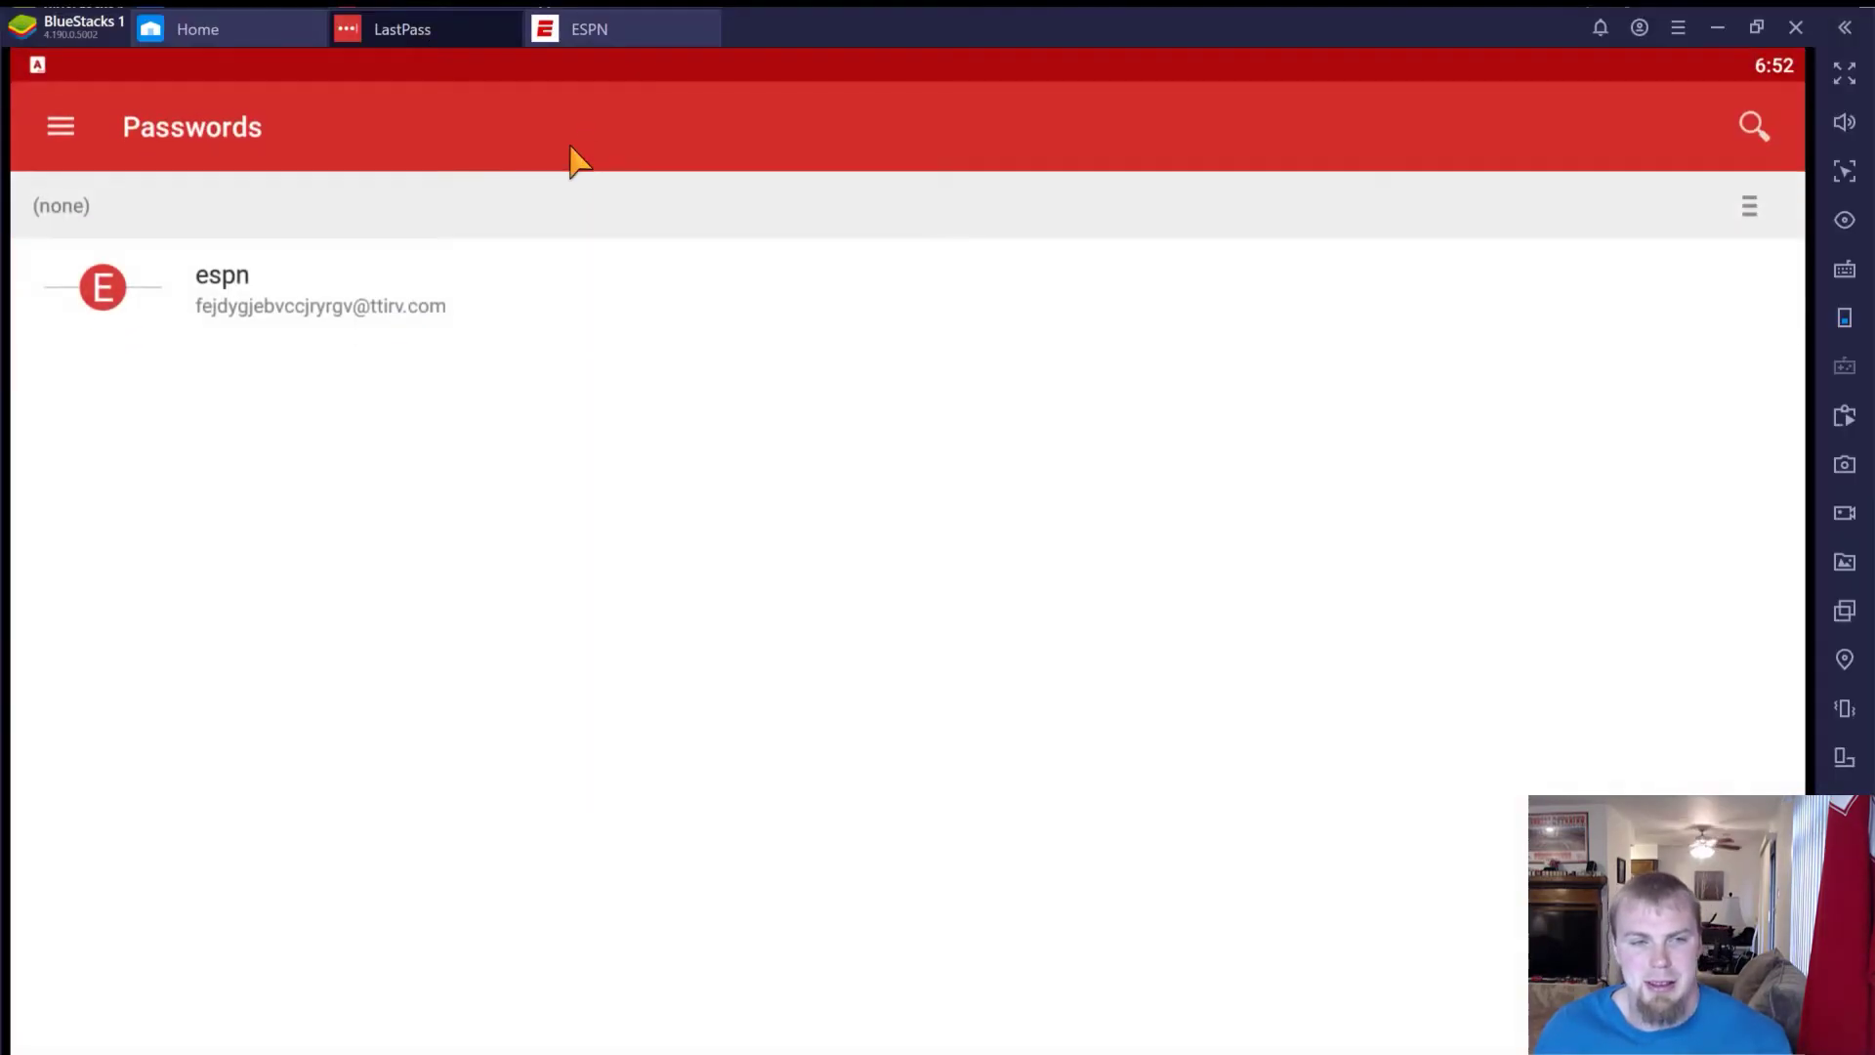
# Step: Copy the espn entry's password, confirming the reprompt with the master password
pyautogui.click(431, 305)
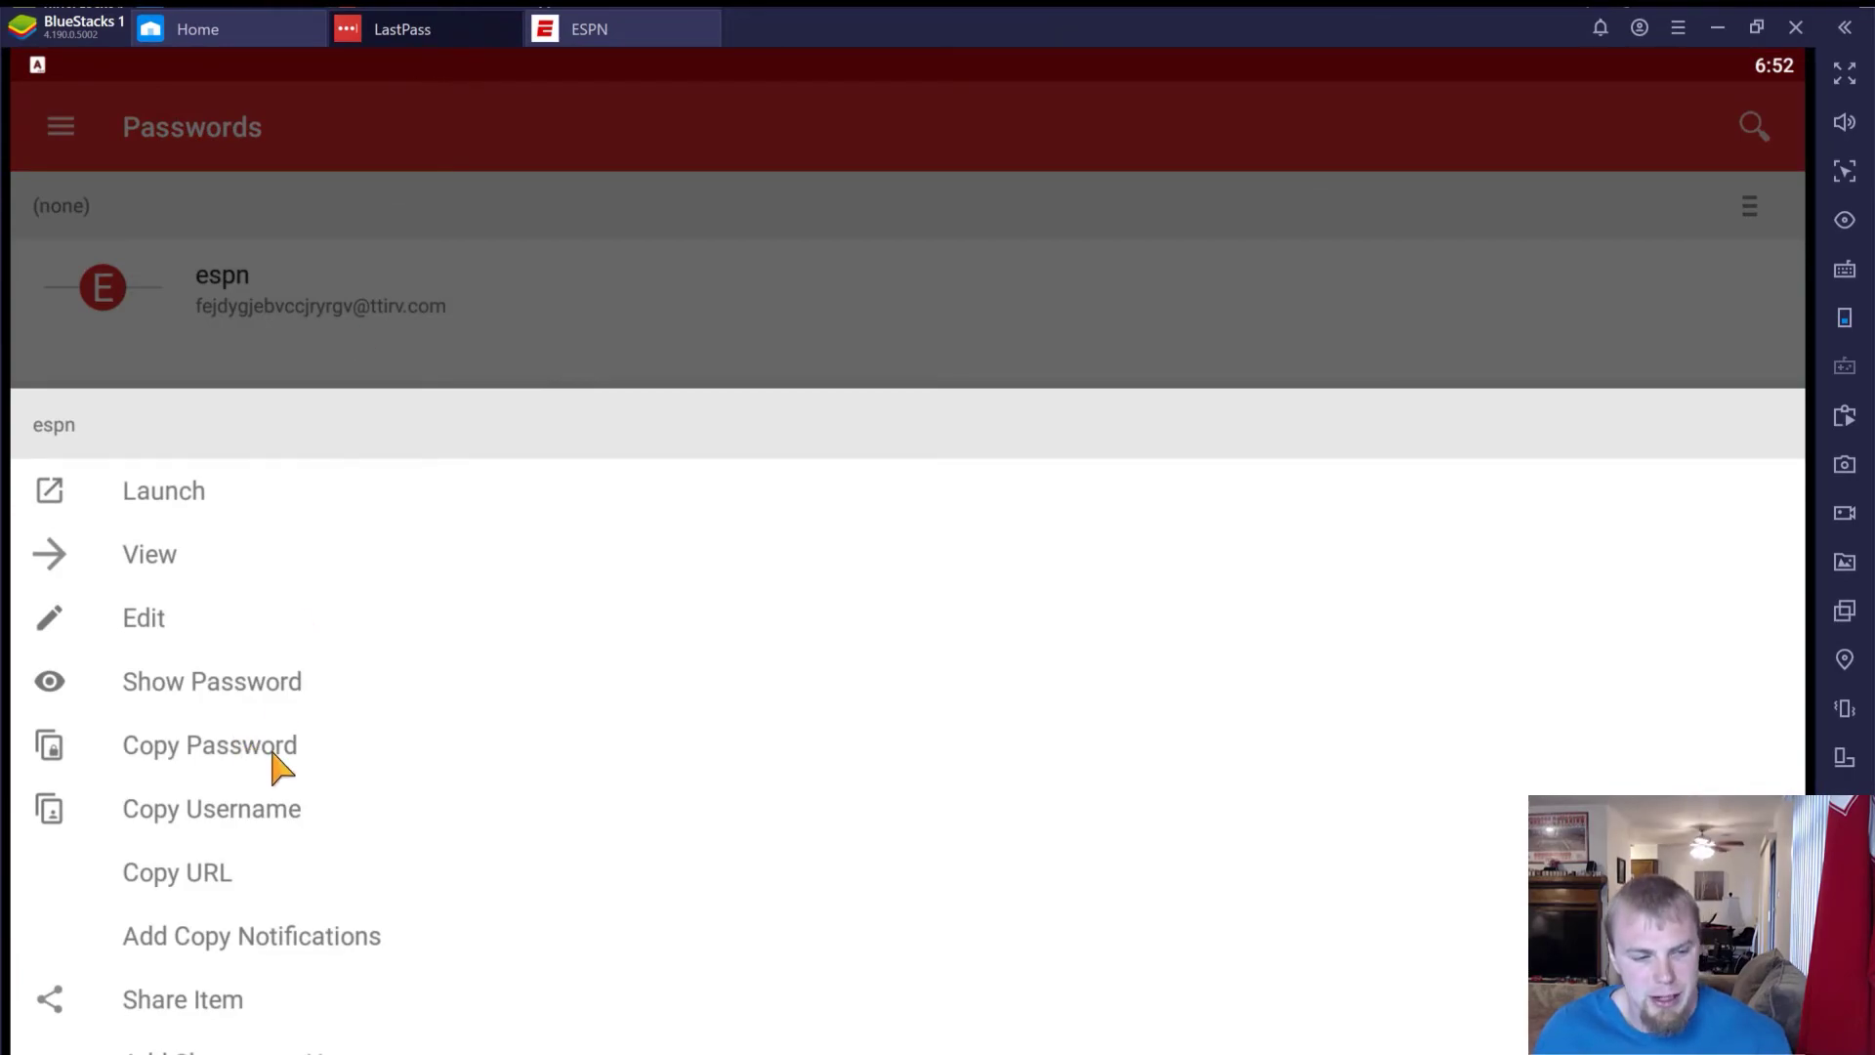
pyautogui.click(274, 753)
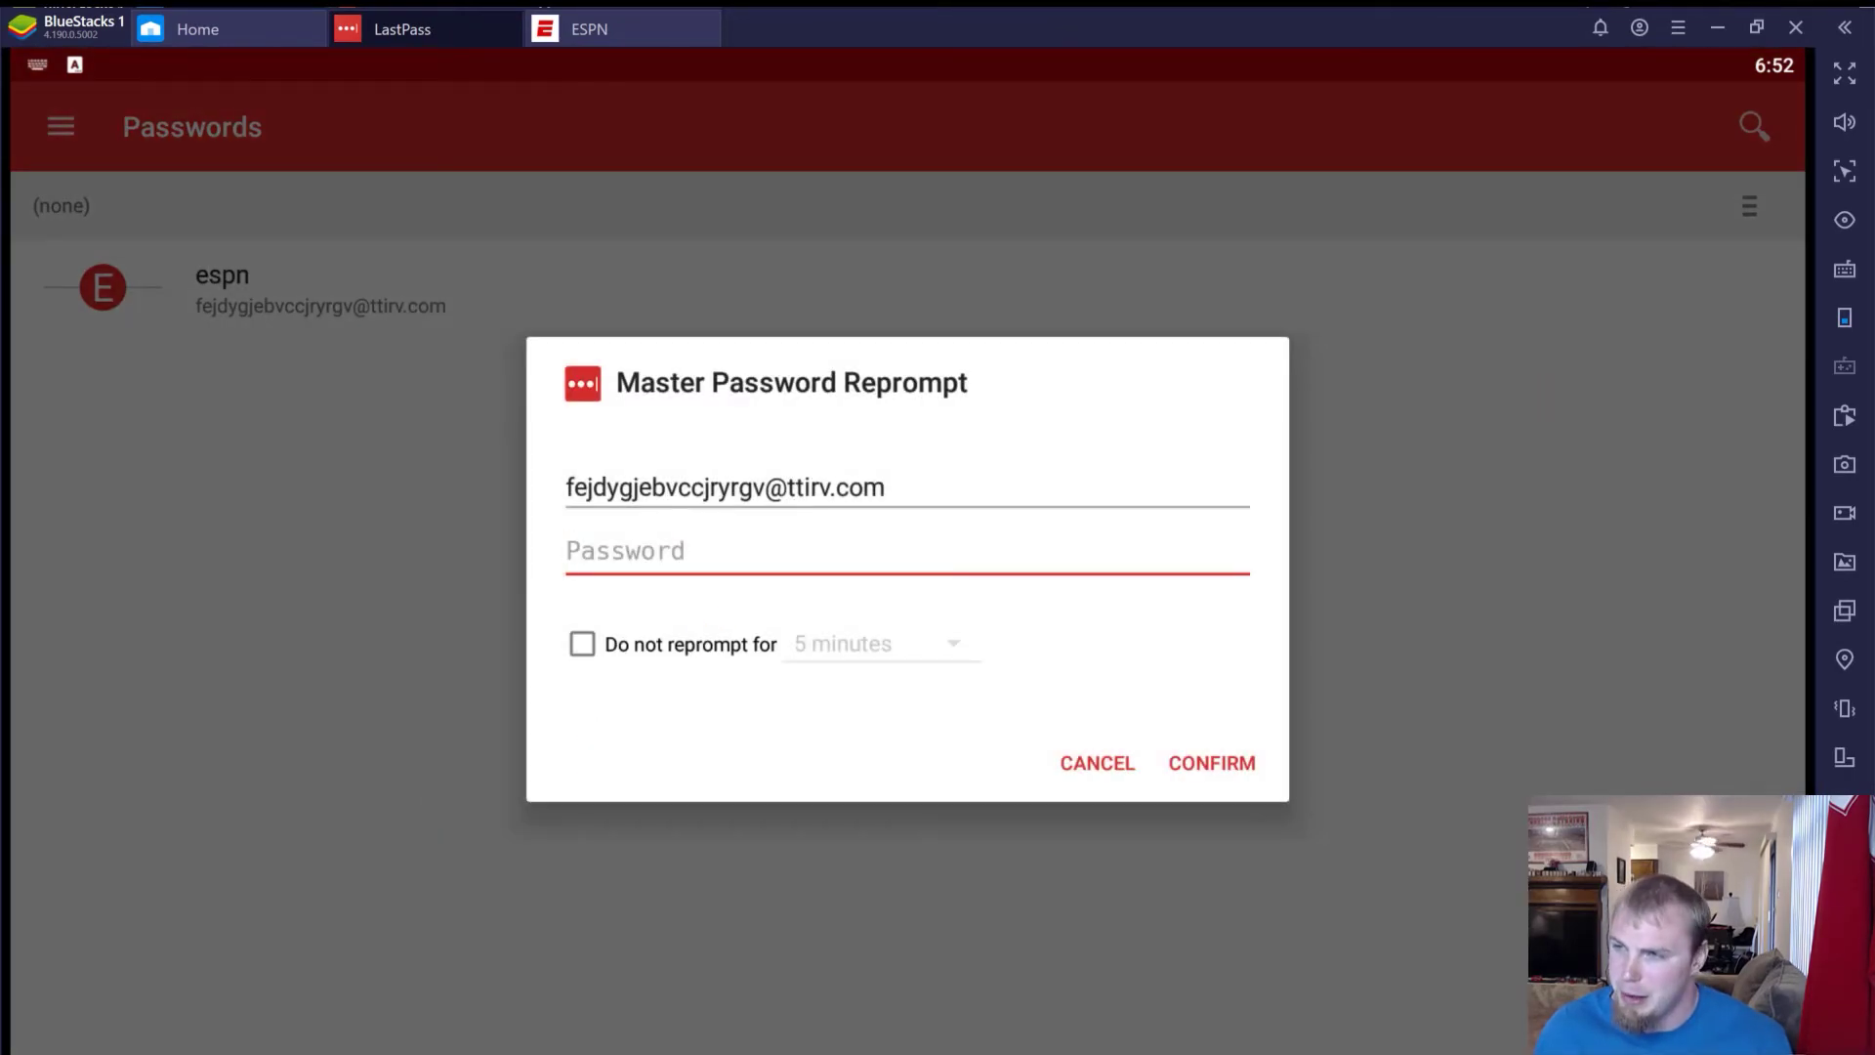
pyautogui.hotkey('ctrl', 'v')
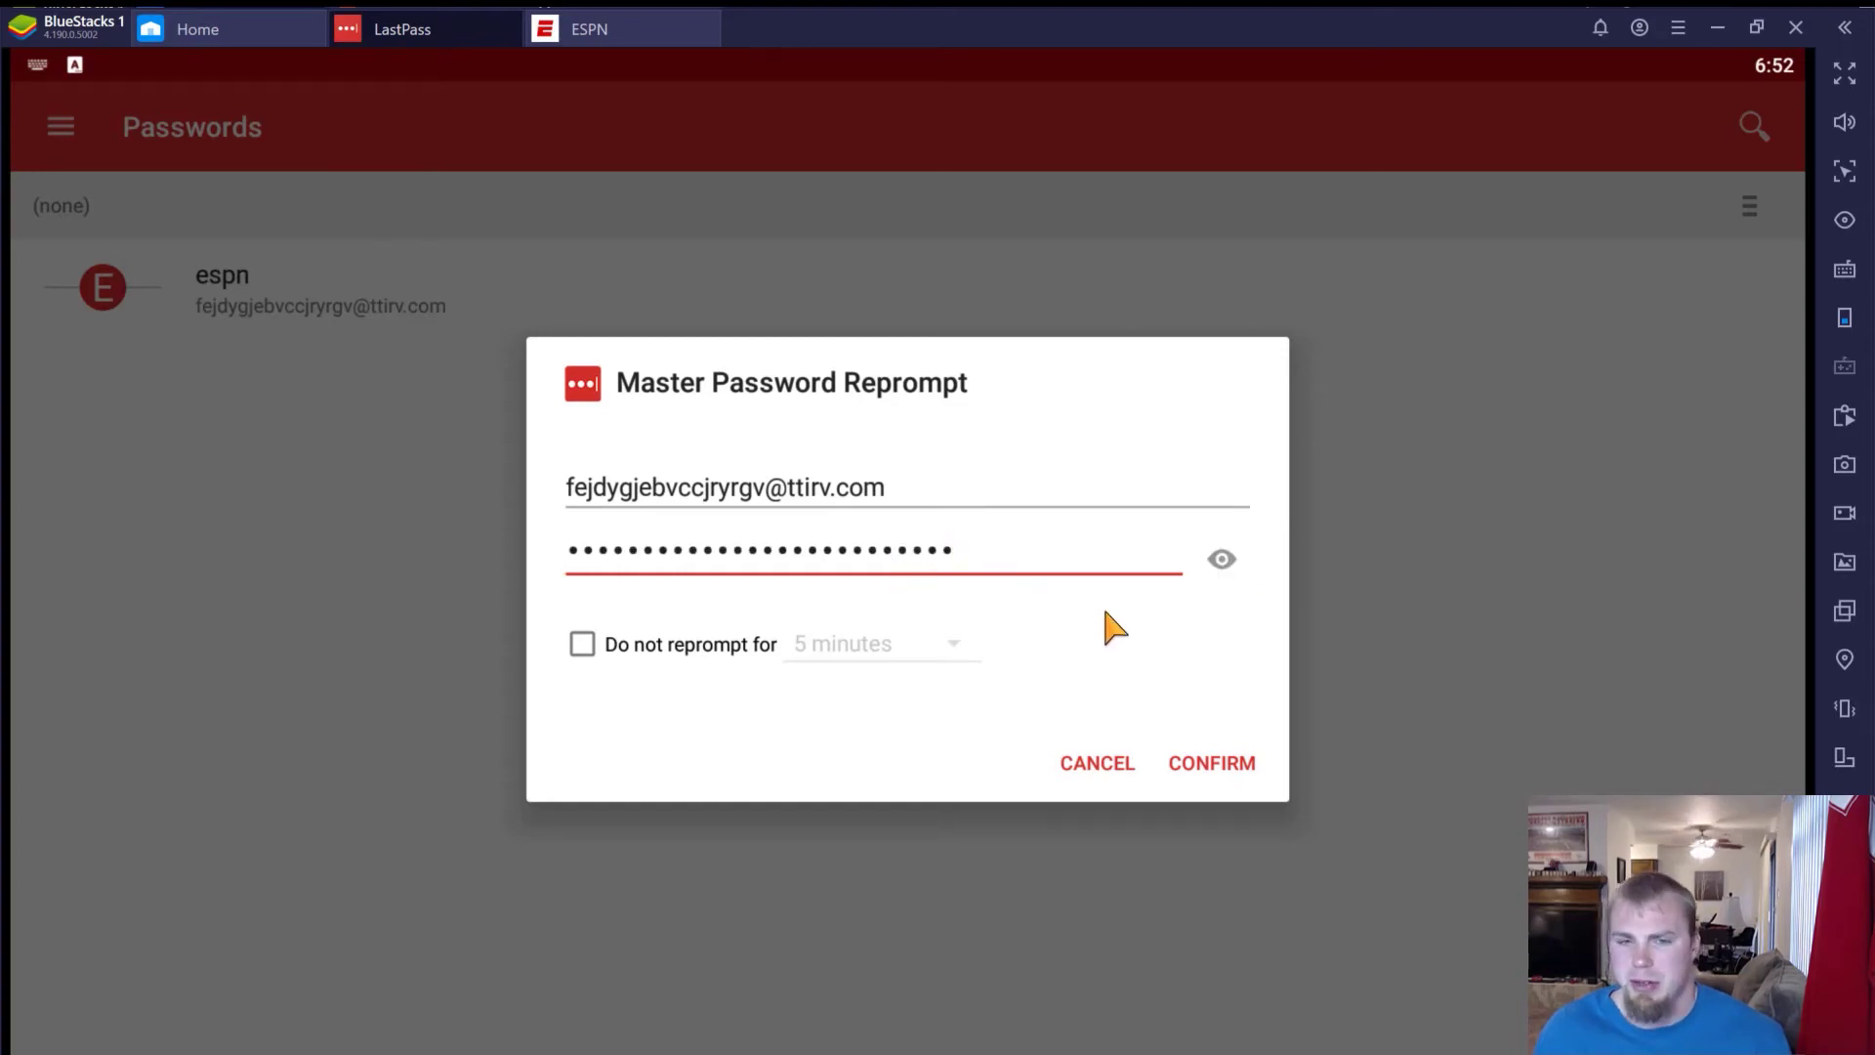
pyautogui.click(1222, 767)
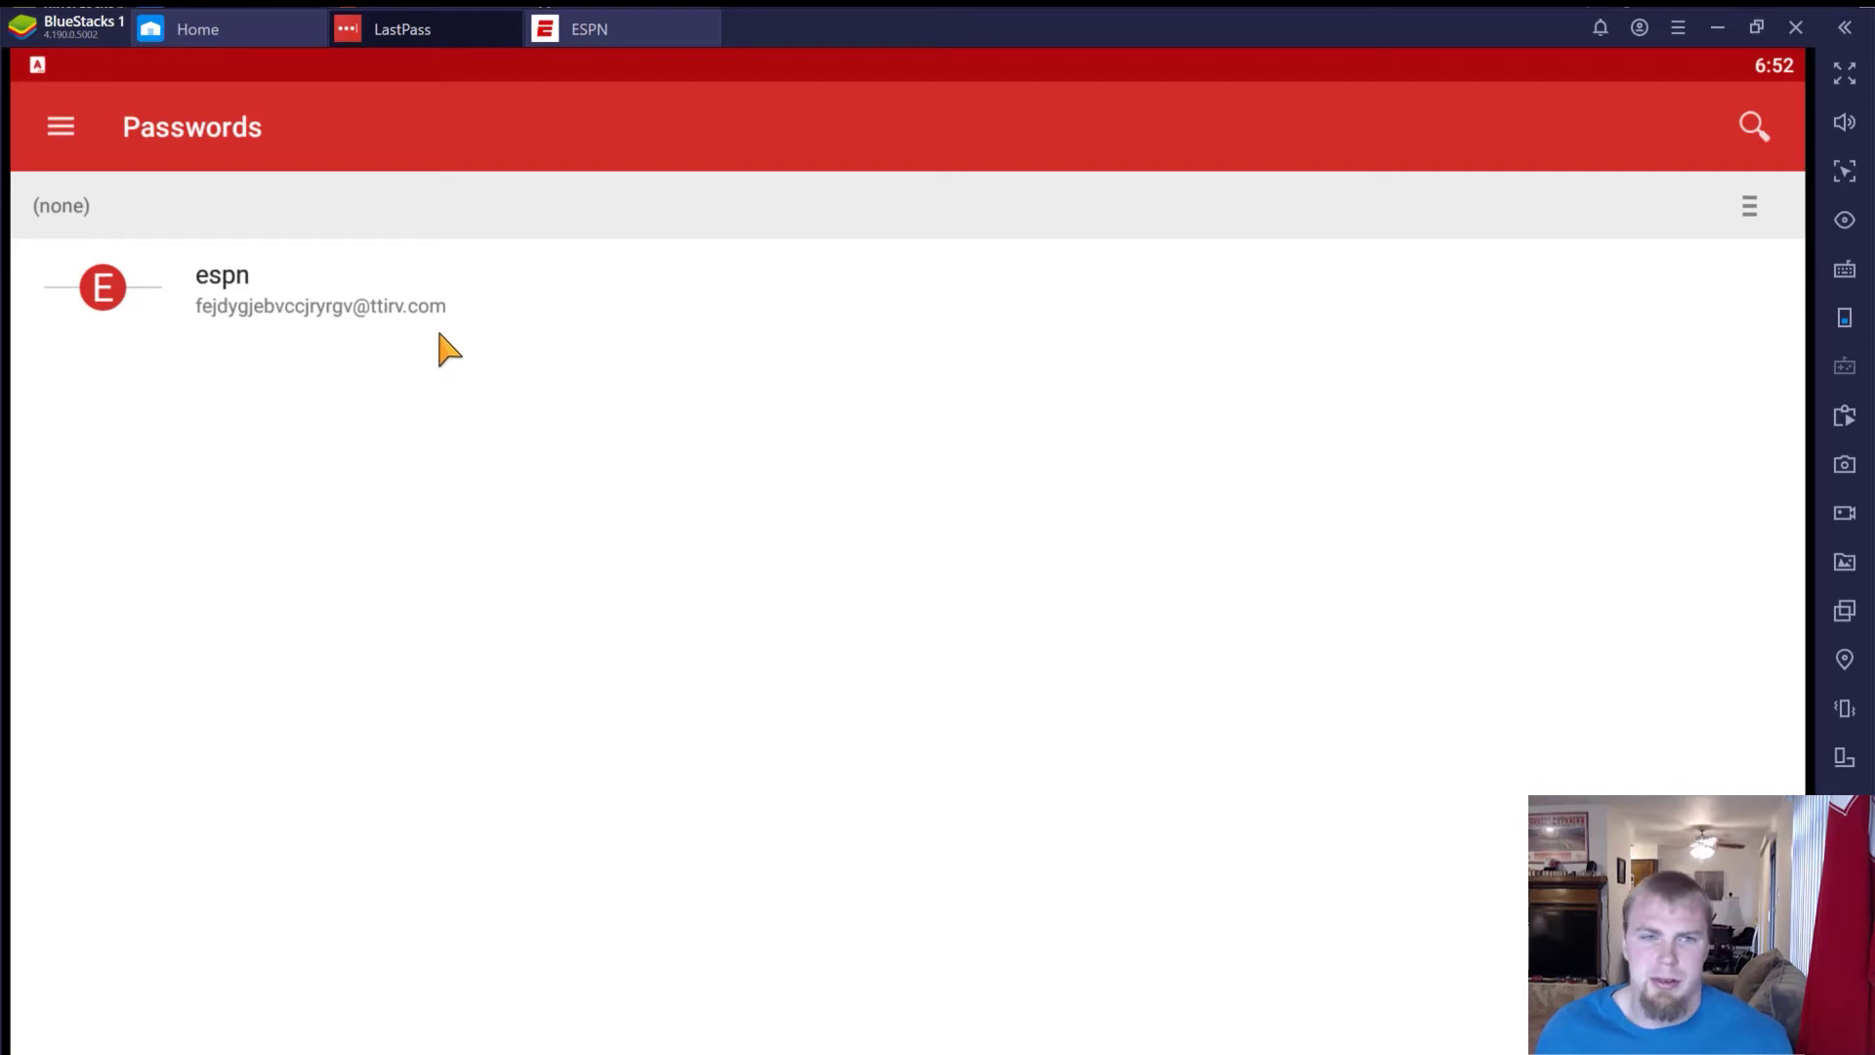
# Step: Log into ESPN with the pasted password and e-mail, then reopen the espn entry's actions
pyautogui.click(547, 28)
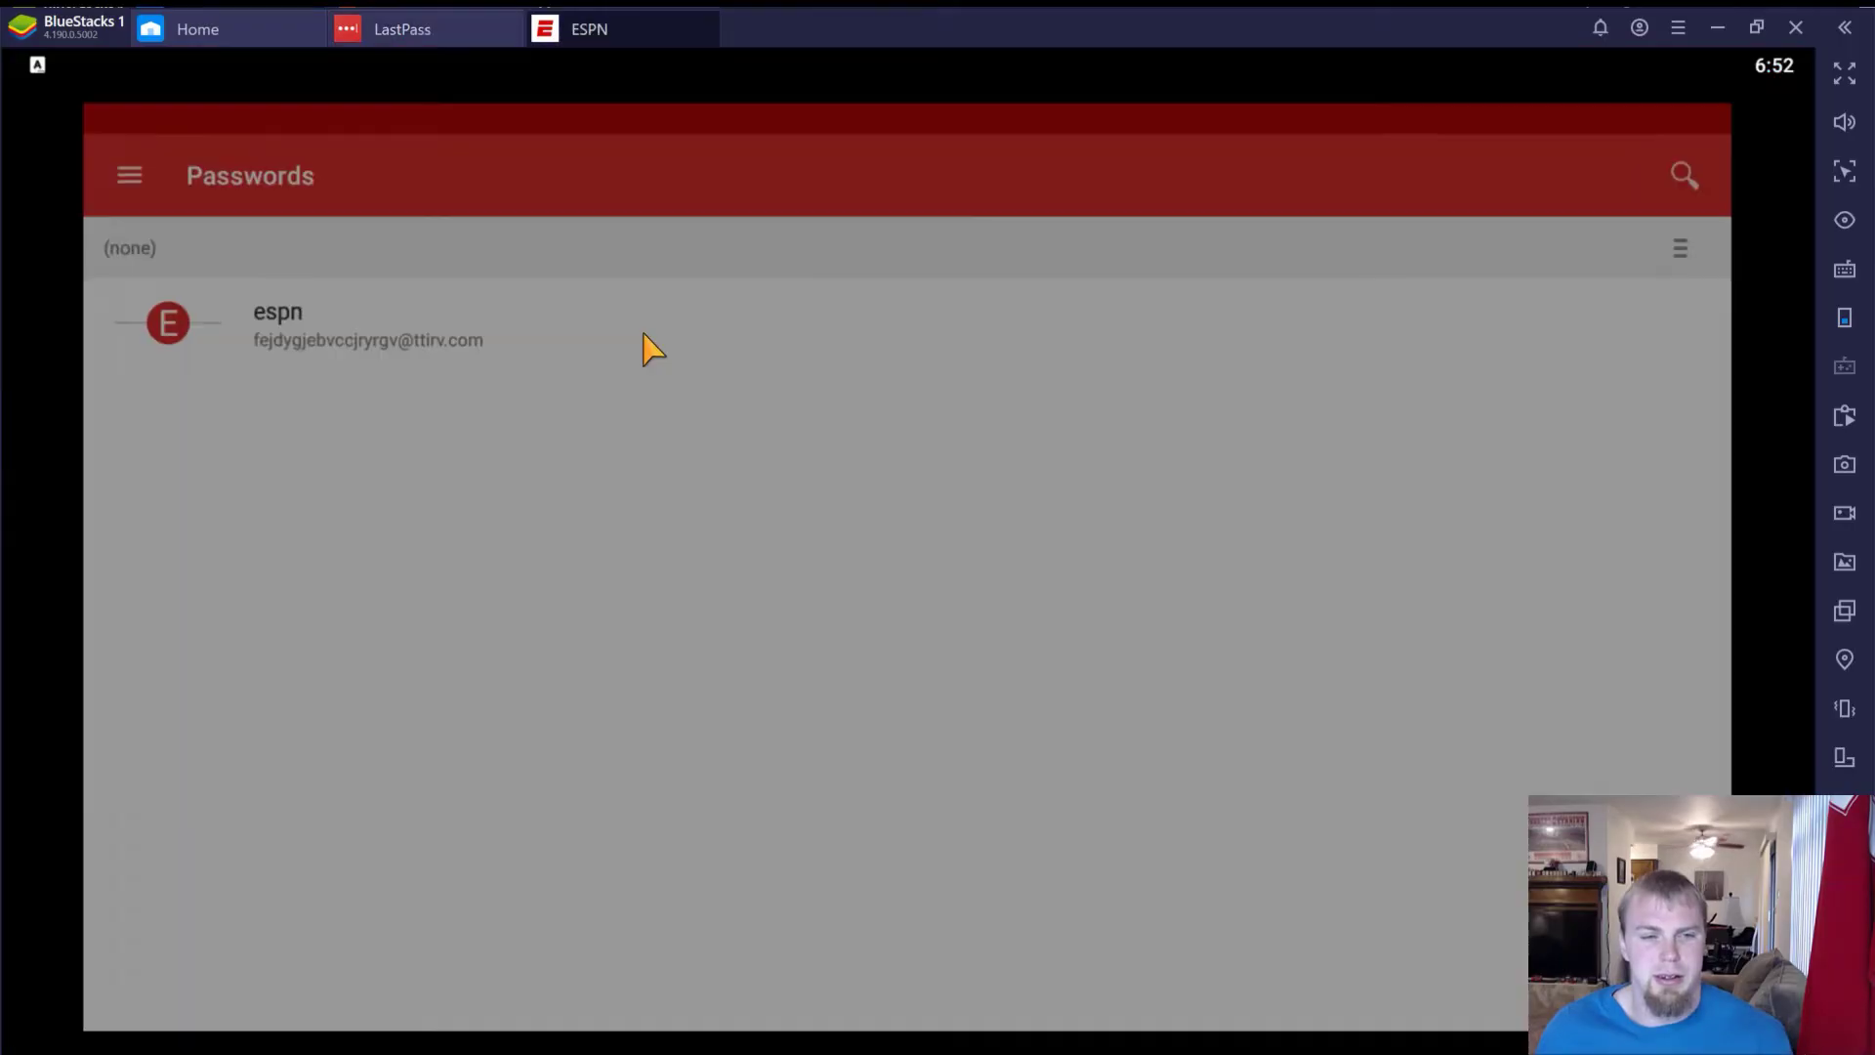
pyautogui.hotkey('ctrl', 'v')
pyautogui.click(900, 280)
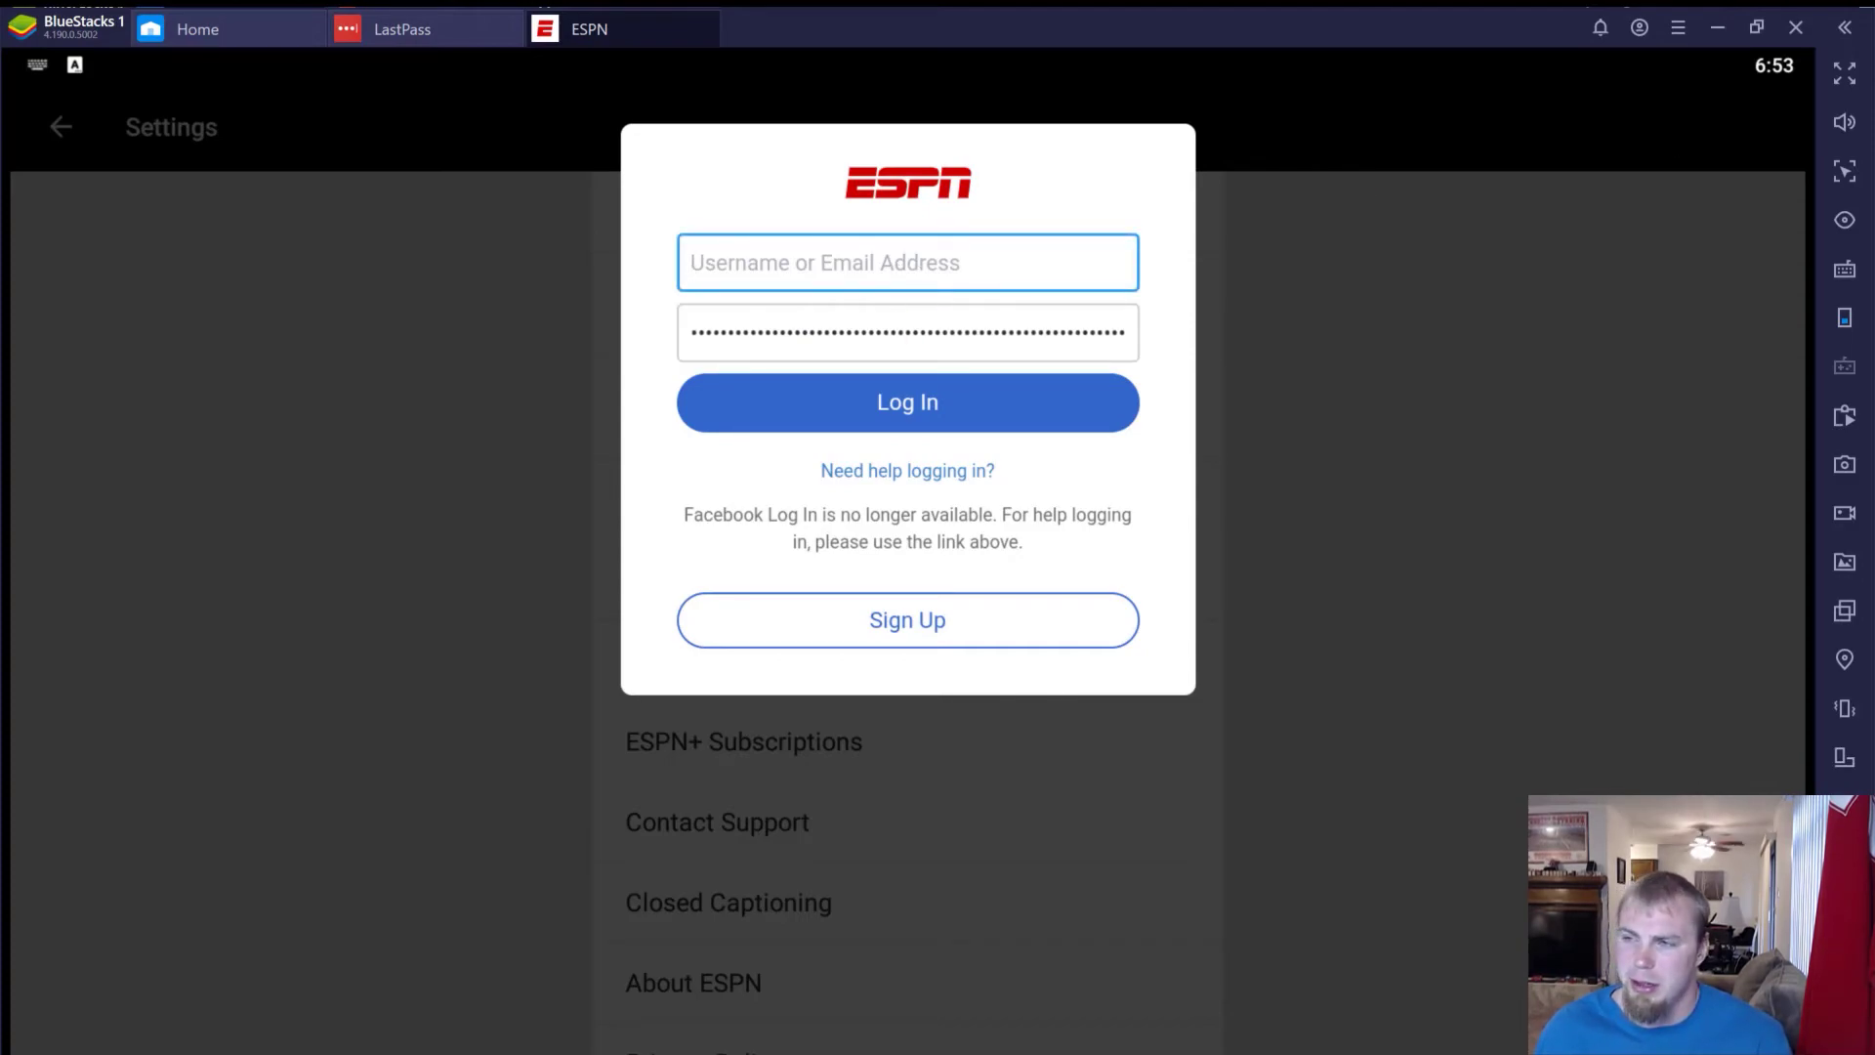
pyautogui.hotkey('ctrl', 'v')
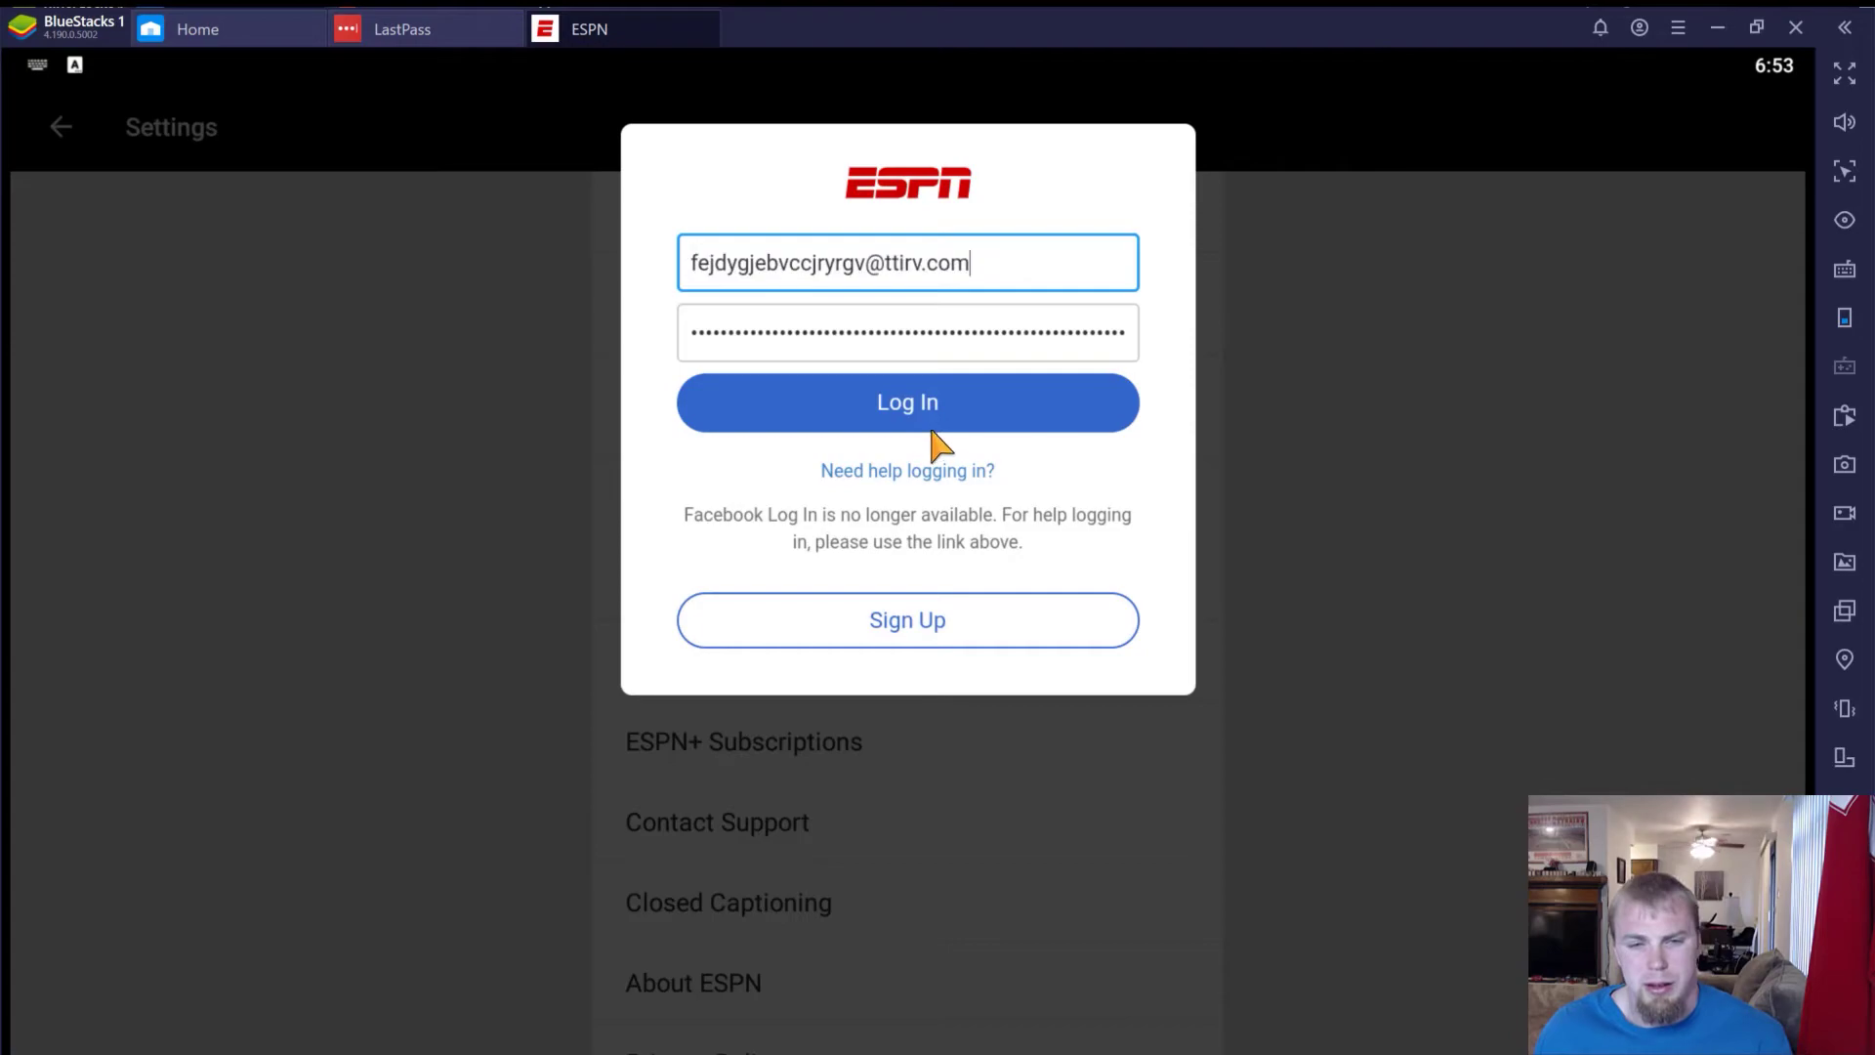
pyautogui.click(989, 418)
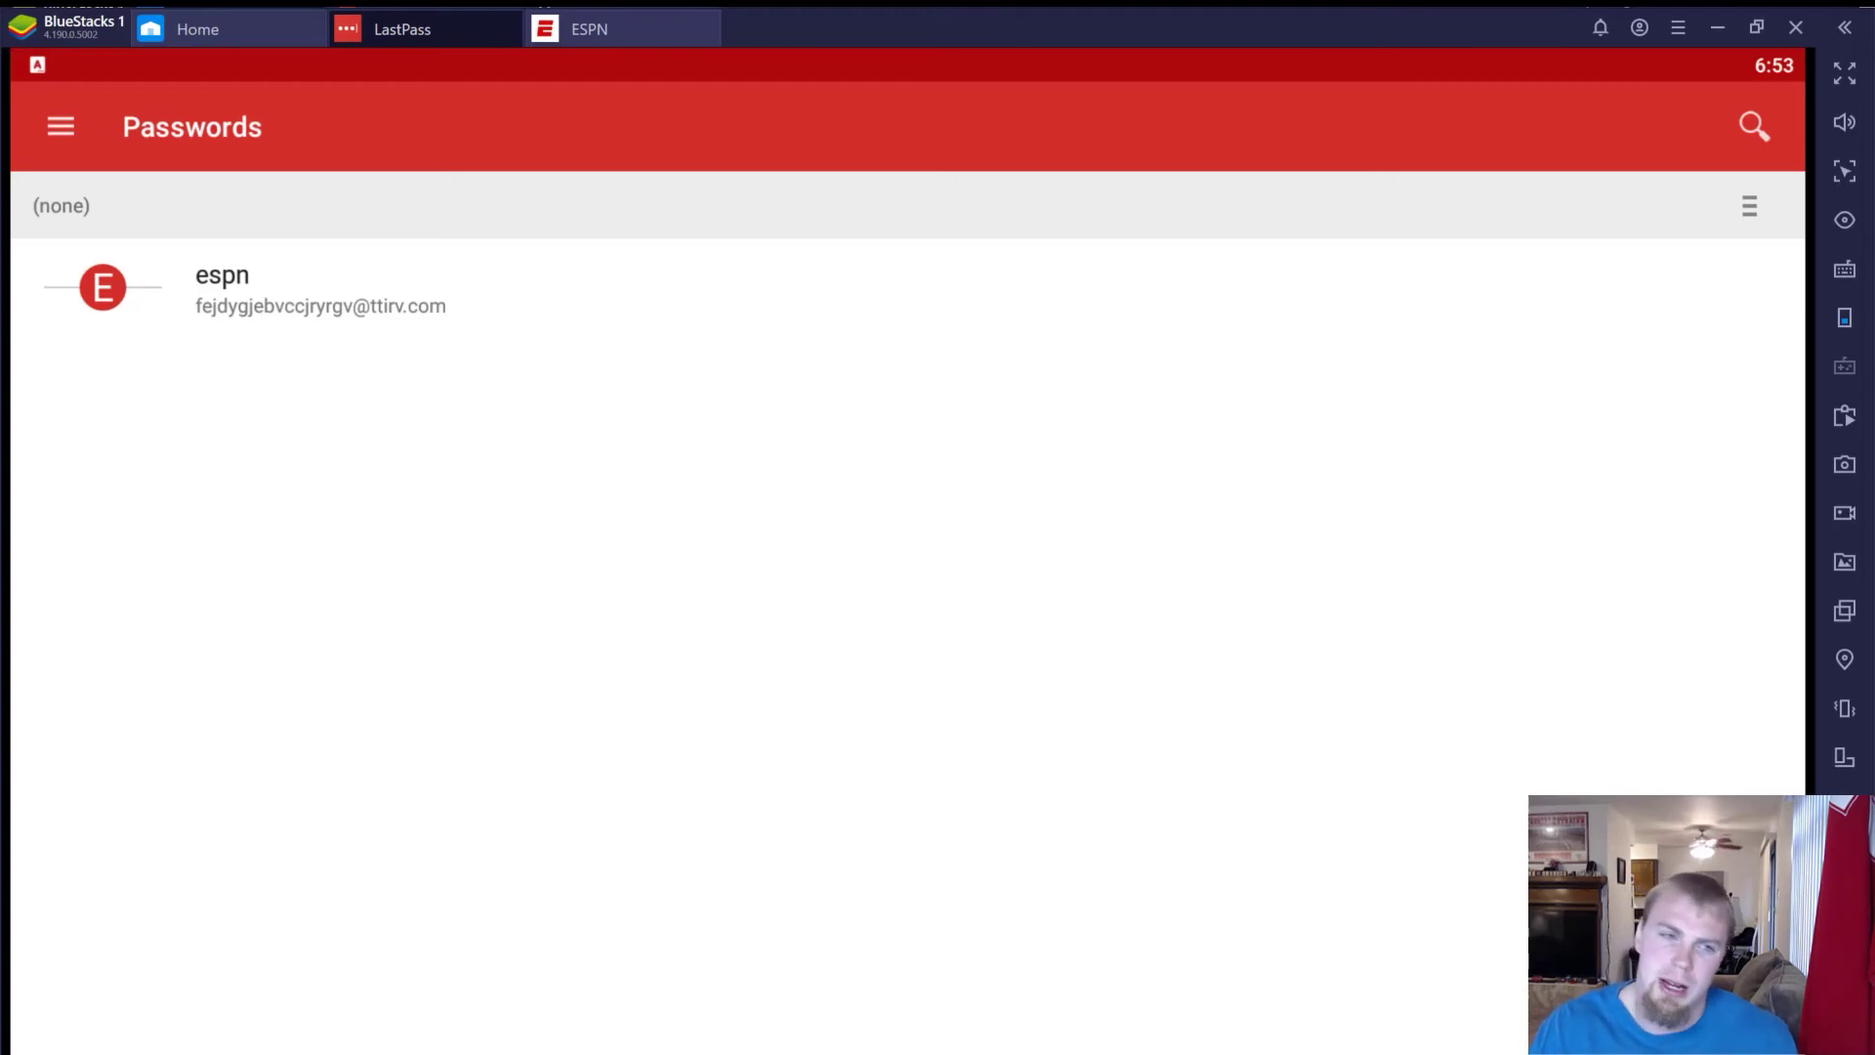
pyautogui.click(481, 288)
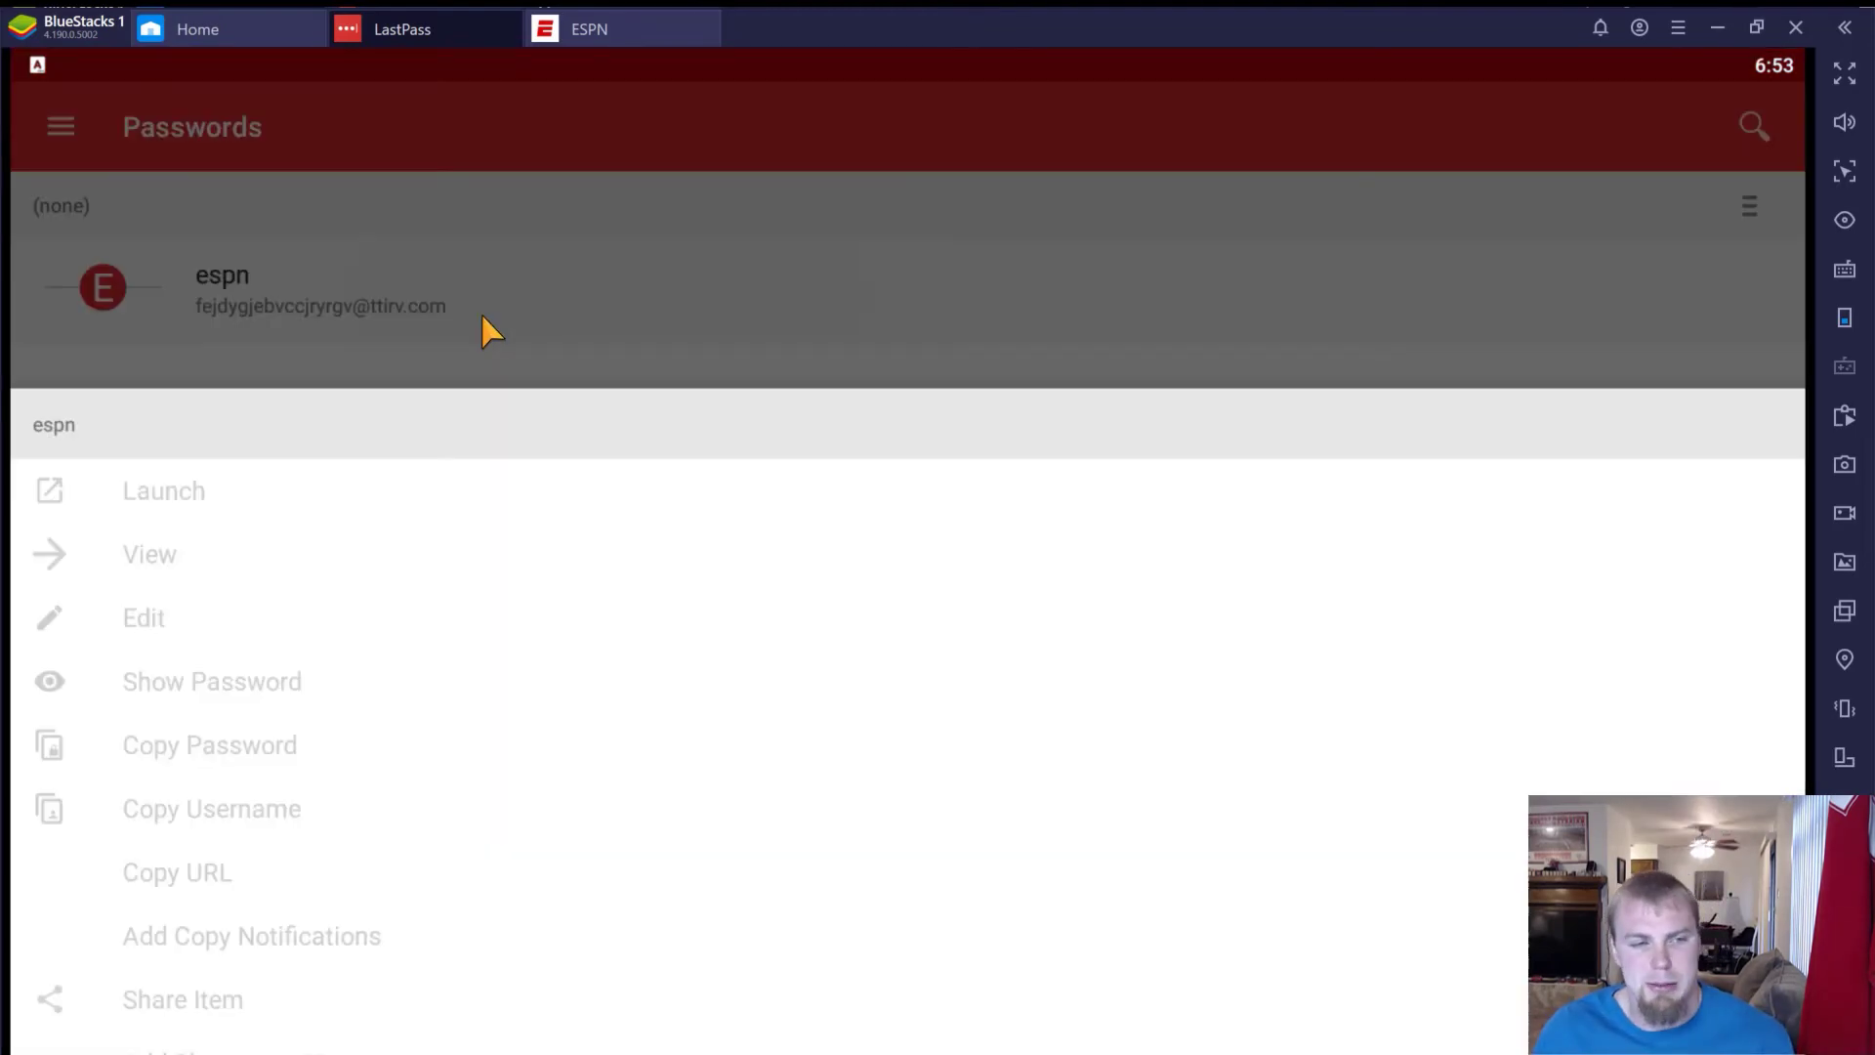